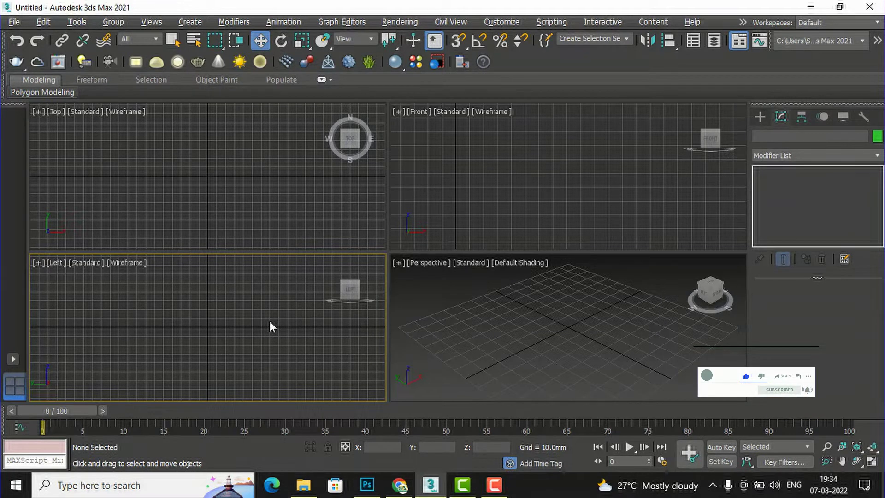
- Cycle the active viewport repeatedly through Top, Front, Perspective and Left
click(267, 199)
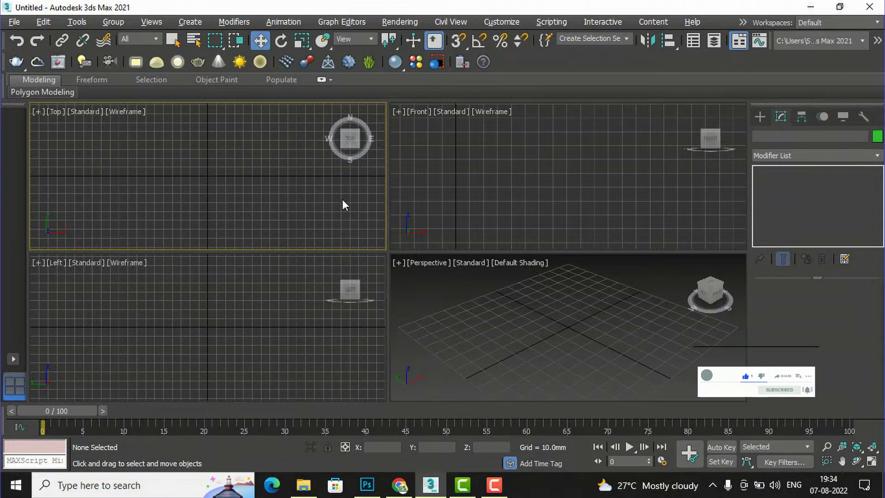
click(458, 196)
click(472, 309)
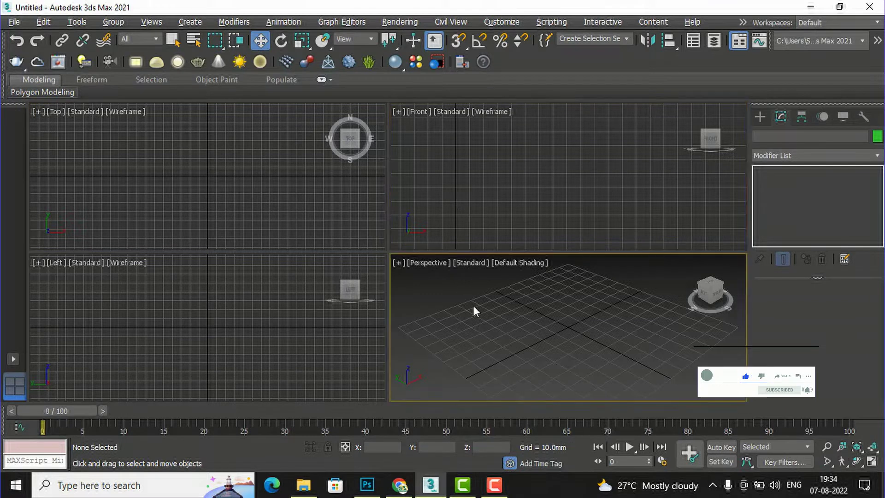
click(310, 289)
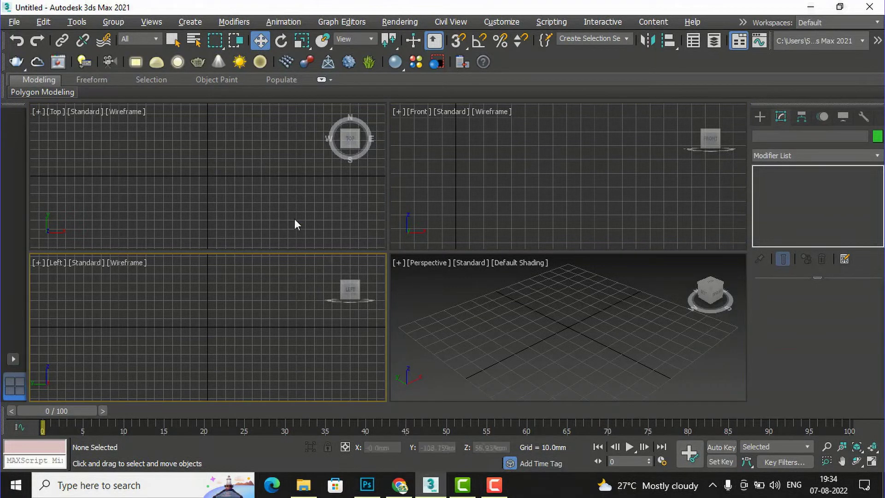
click(302, 195)
click(454, 201)
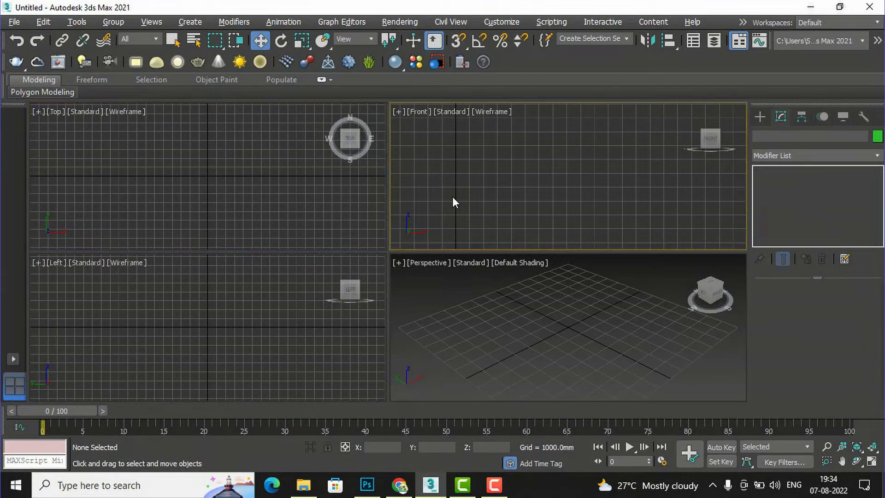
click(480, 299)
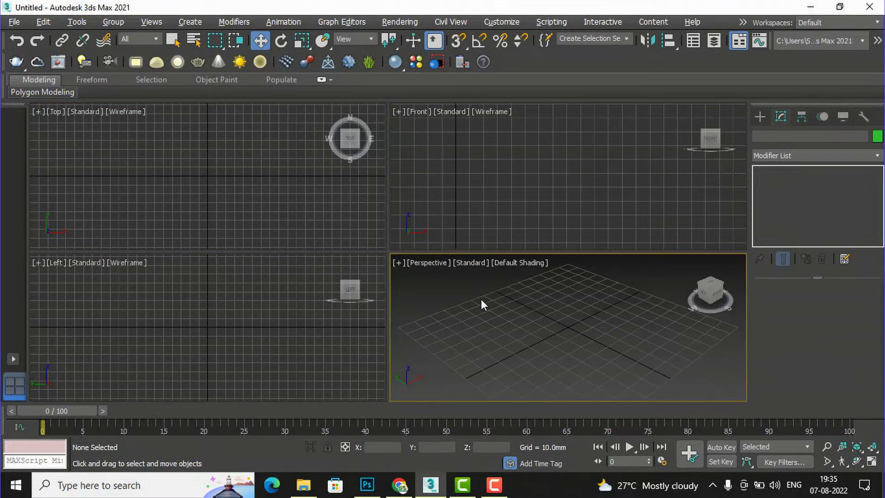
click(300, 323)
click(281, 184)
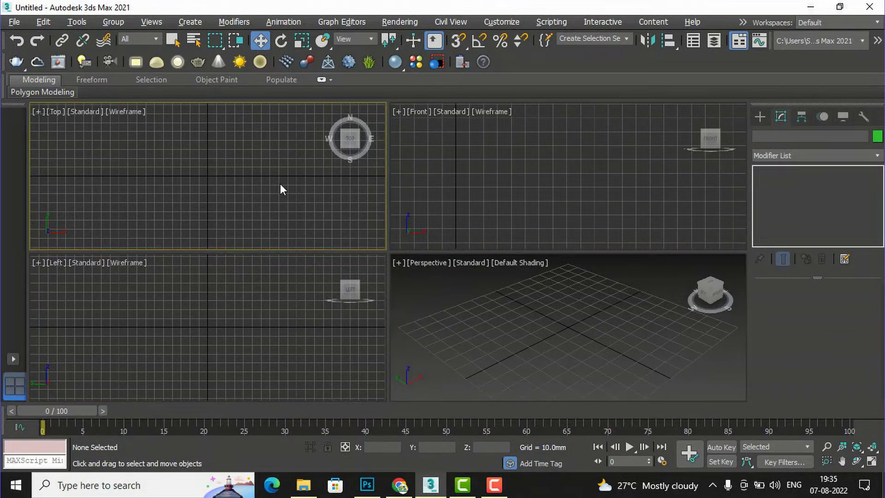
click(492, 177)
click(496, 306)
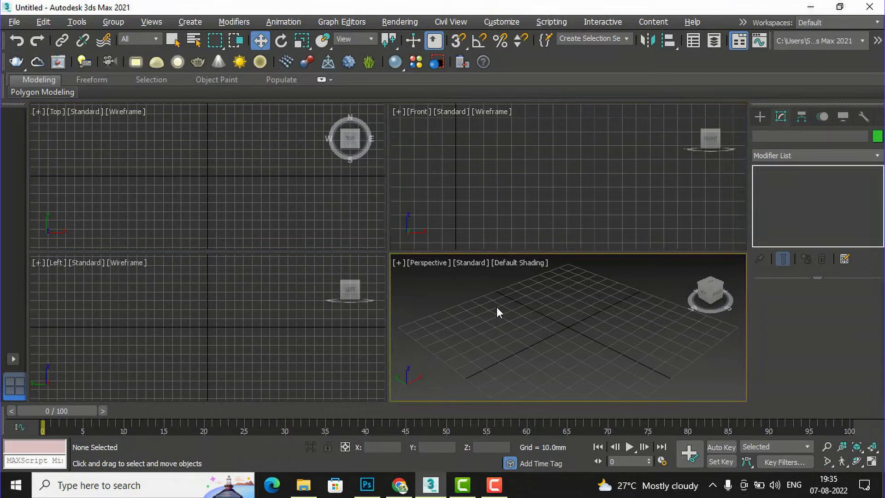
click(212, 322)
click(288, 215)
click(485, 189)
click(502, 331)
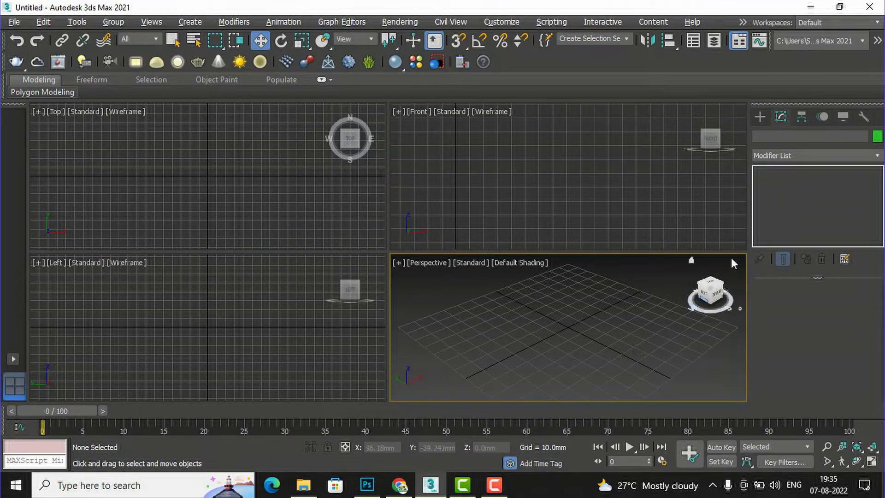
- Draw Rectangle001 in the Top viewport, then maximize the Perspective view with Alt+W
click(760, 117)
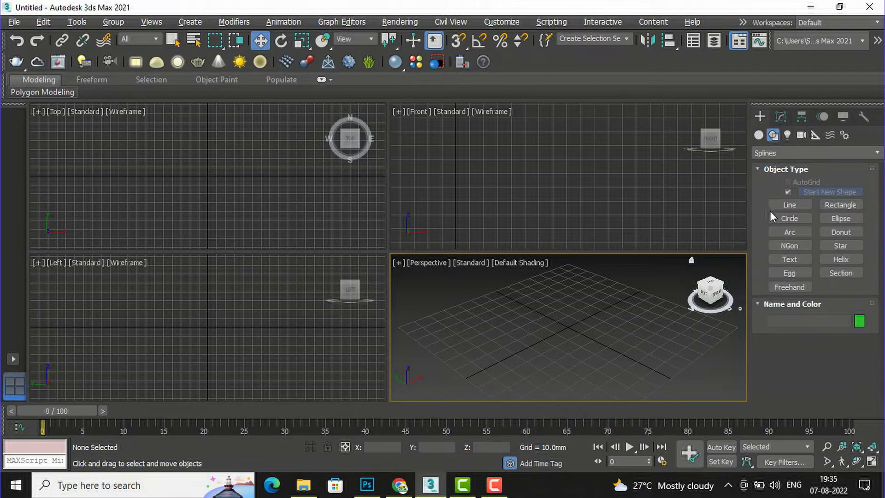
click(838, 206)
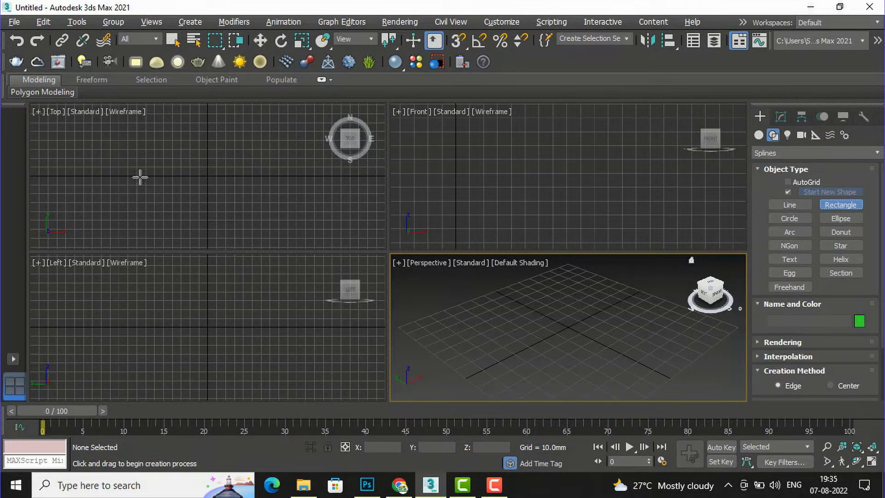
drag(155, 142, 271, 206)
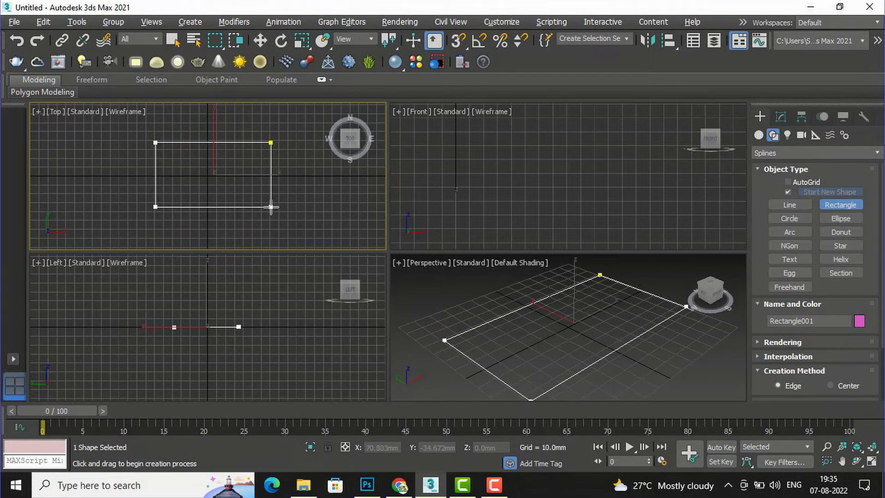
click(463, 294)
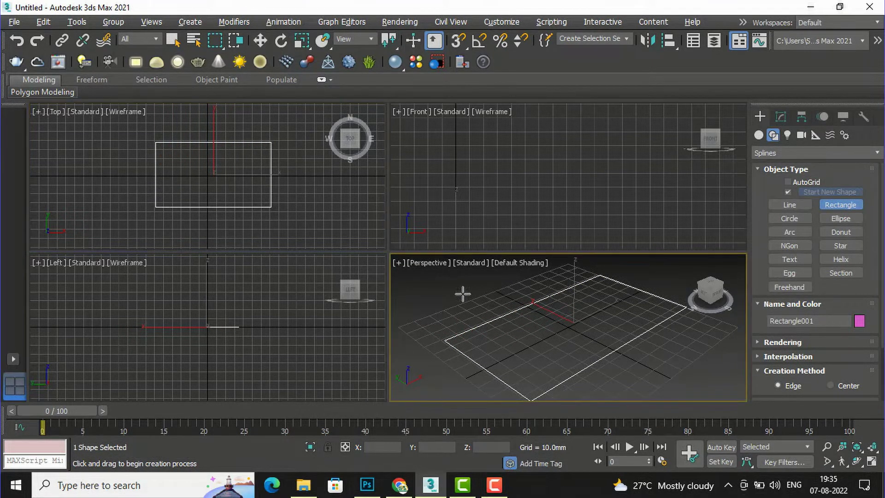
key(alt+w)
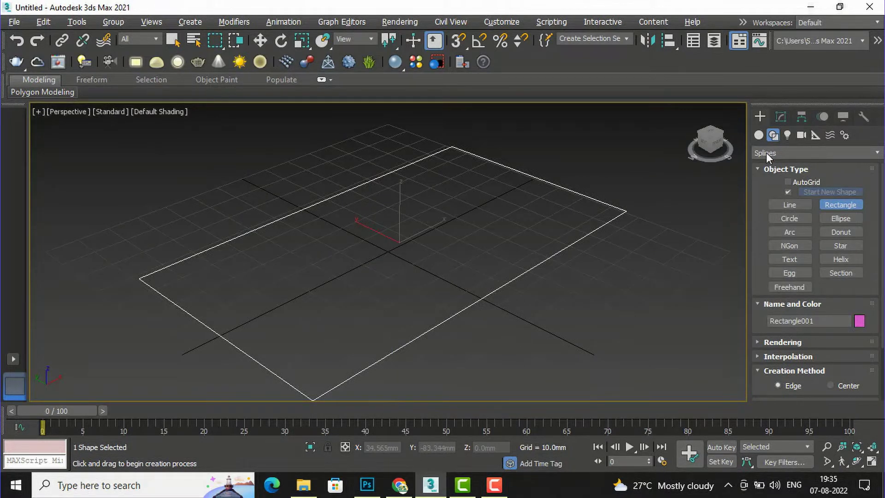
- Apply a Sweep modifier to Rectangle001 from the Modifier List
click(779, 117)
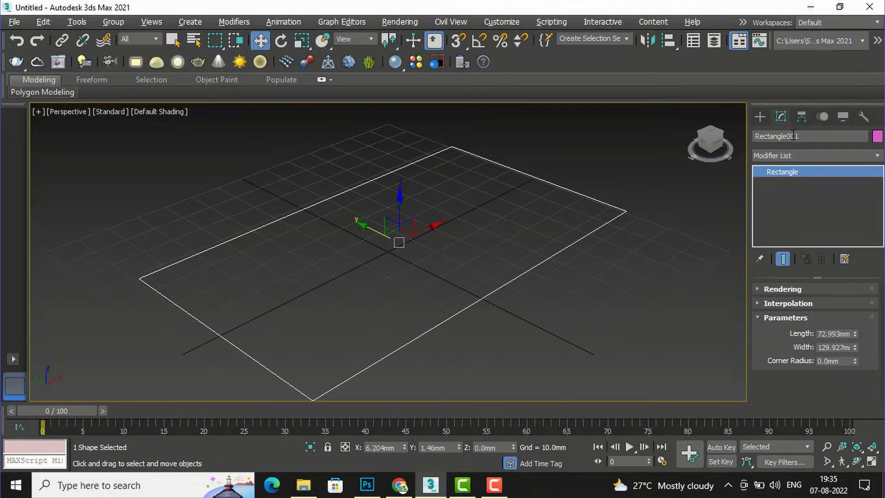
click(800, 151)
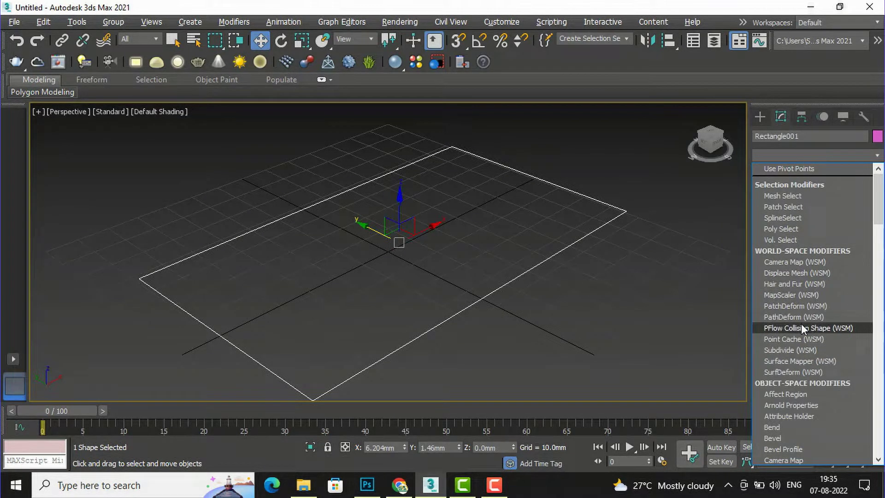
scroll(801, 323, down, 6)
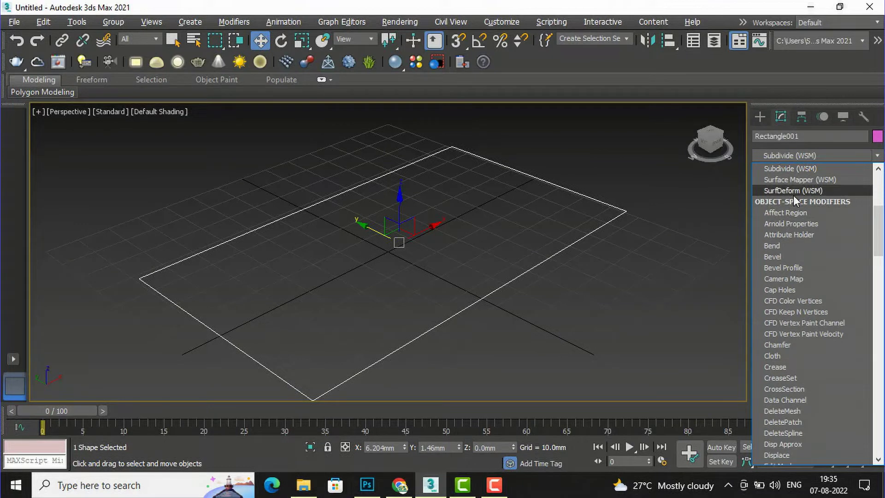
scroll(793, 199, up, 1)
scroll(786, 247, down, 9)
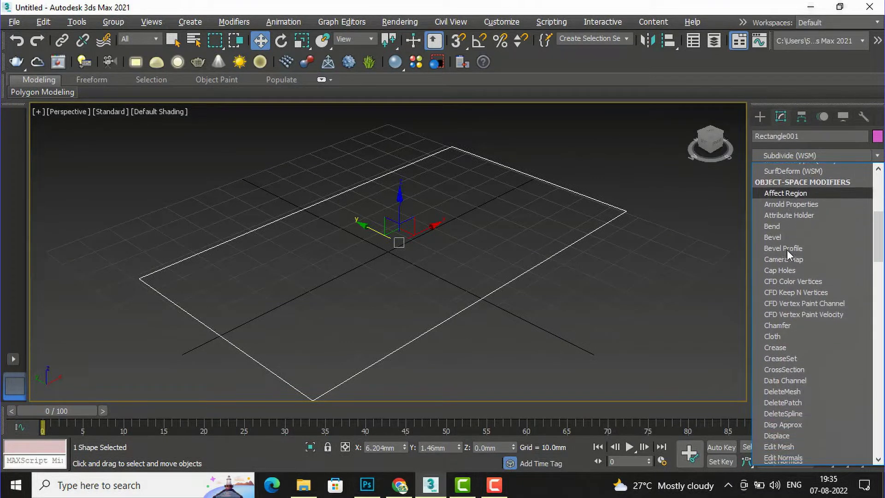
scroll(788, 254, down, 9)
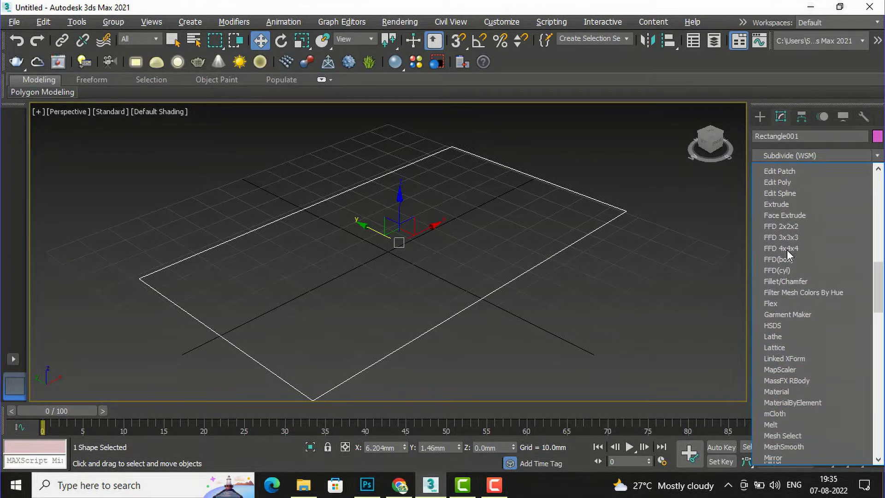
scroll(787, 250, down, 9)
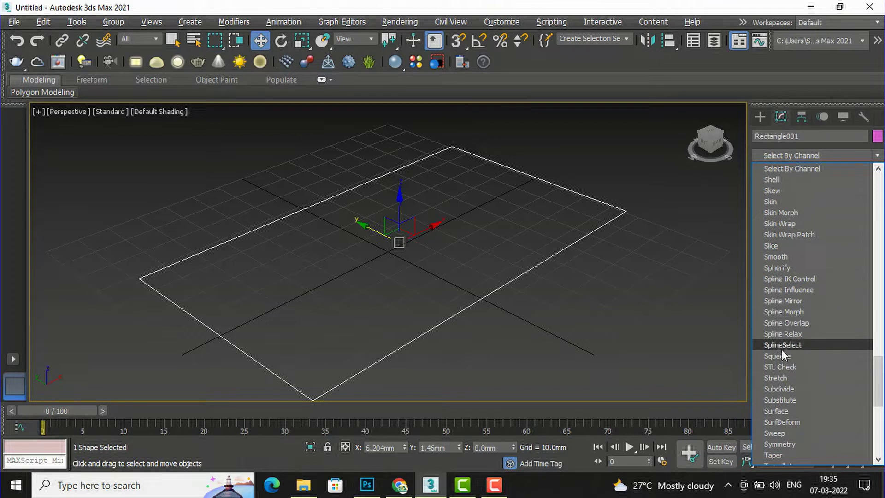
scroll(785, 401, down, 1)
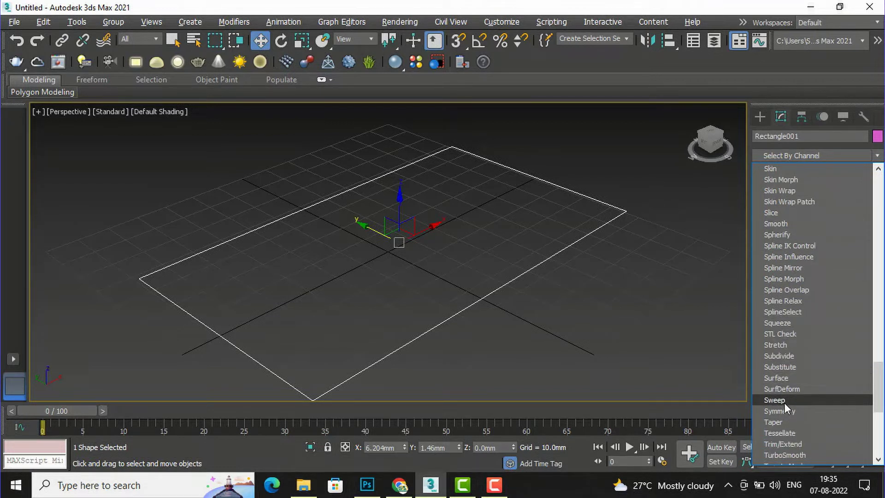
click(778, 400)
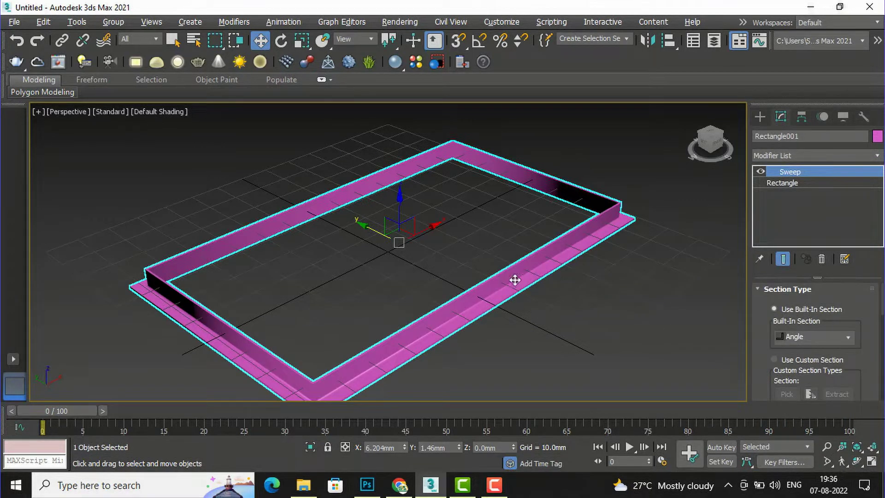
scroll(145, 305, up, 4)
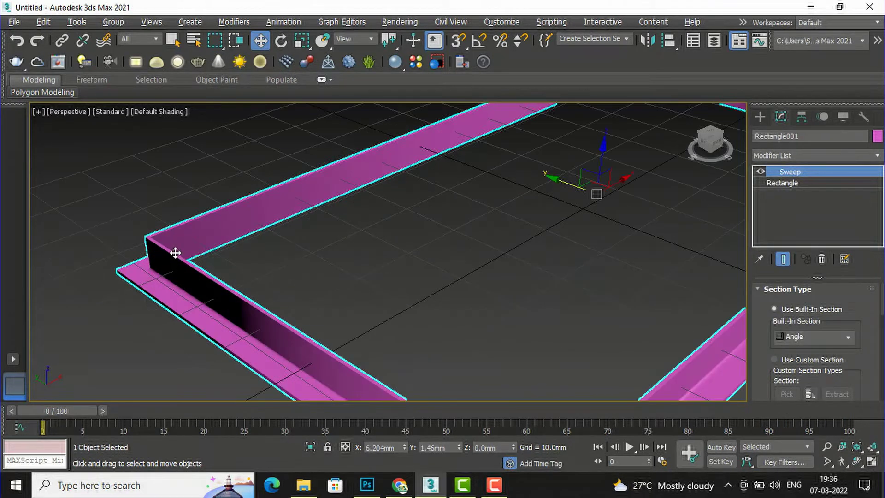
scroll(175, 253, down, 4)
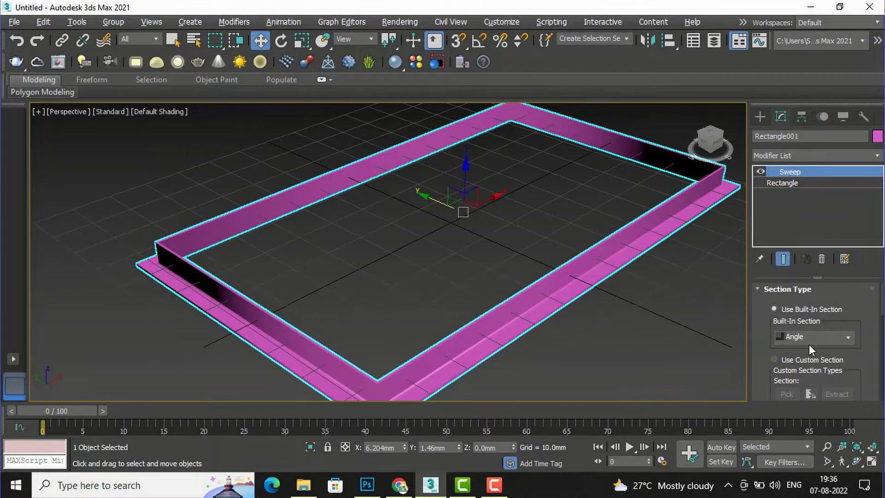
scroll(208, 310, up, 2)
scroll(232, 262, down, 3)
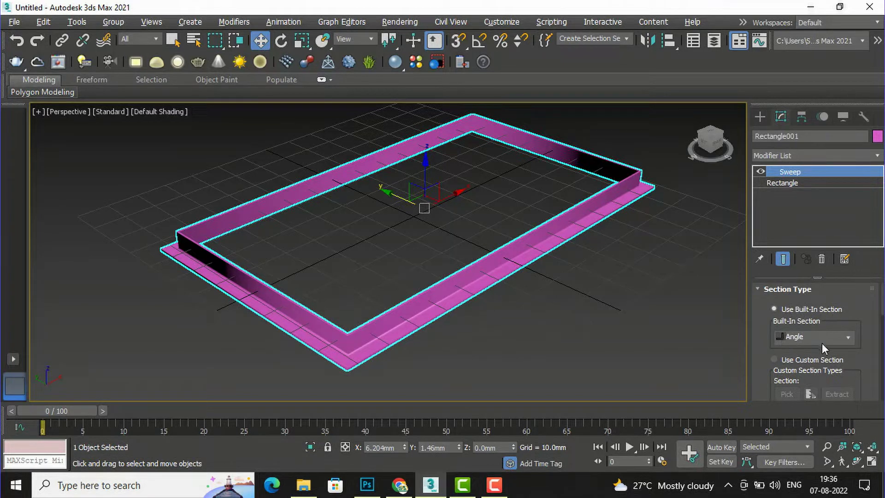
- Try the Bar and Channel sweep sections, settling on the Cylinder section
click(848, 339)
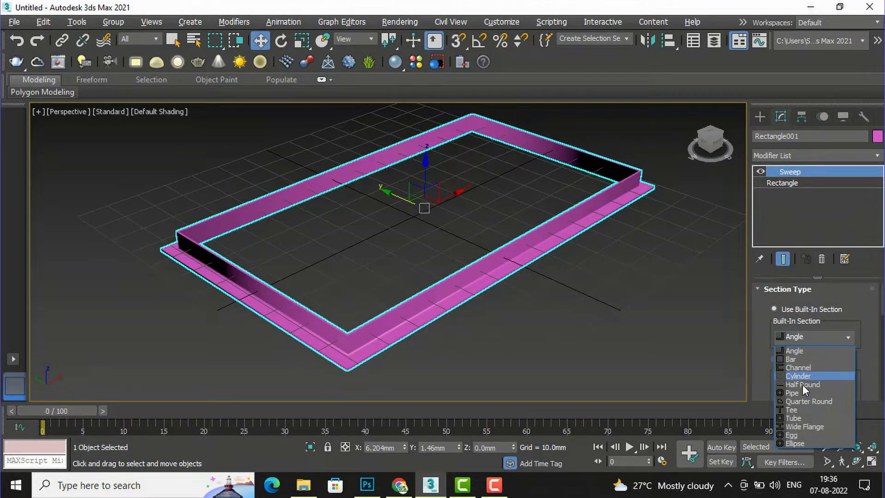
click(797, 361)
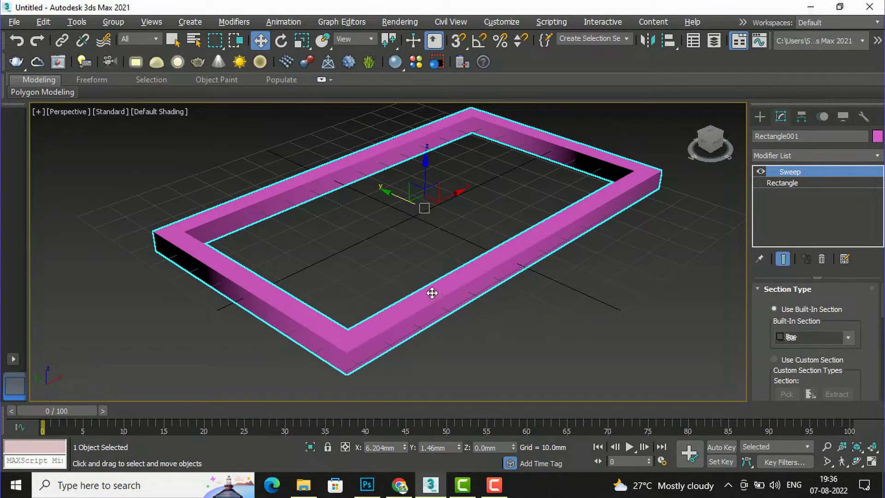
click(844, 335)
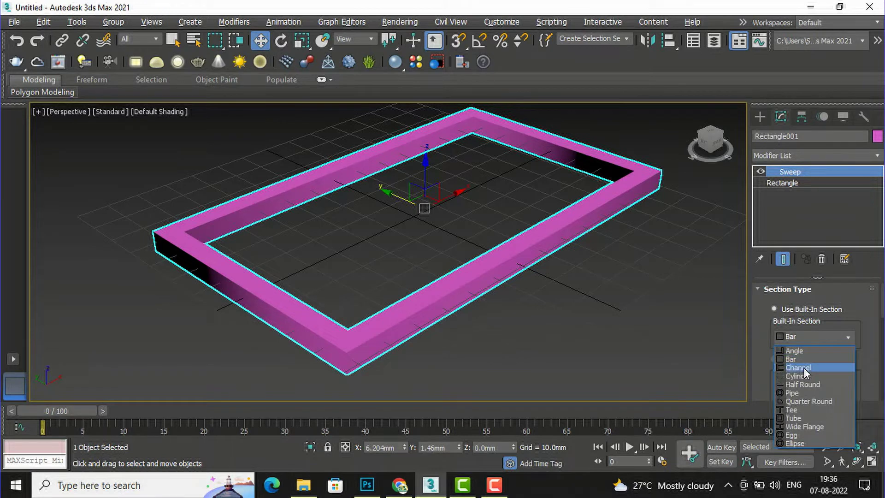
click(804, 368)
scroll(291, 323, up, 3)
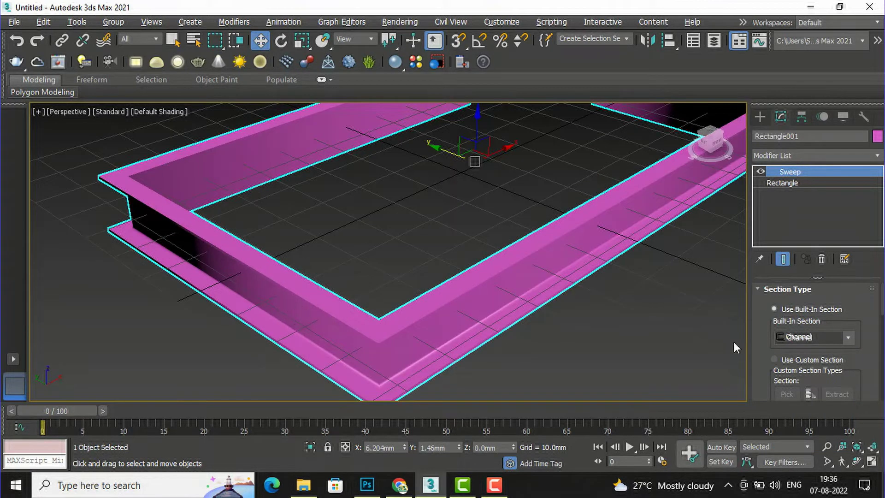
click(851, 338)
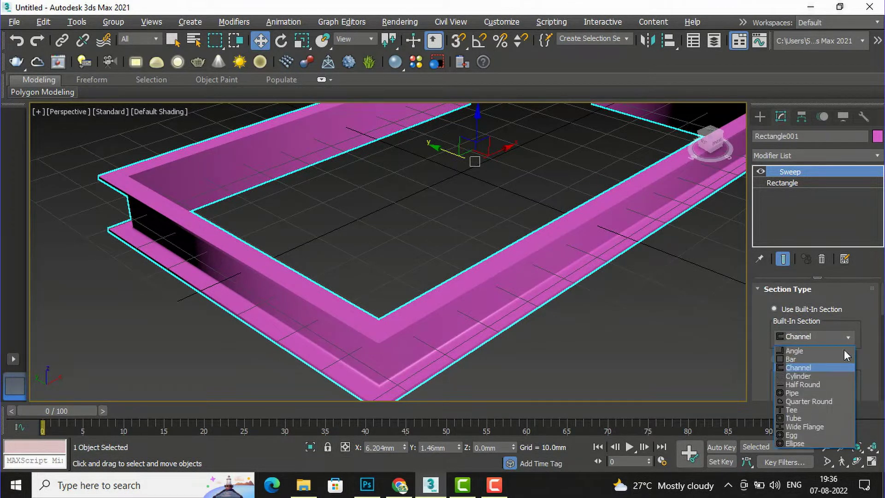
click(822, 376)
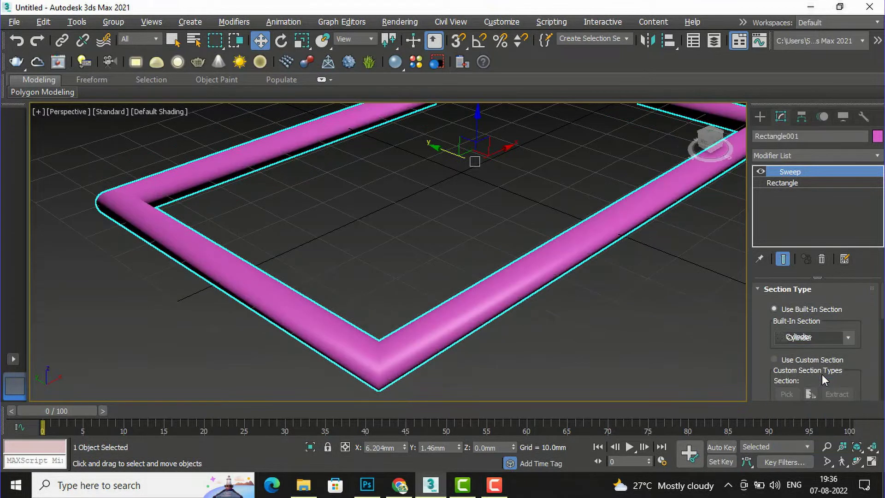
scroll(377, 257, down, 5)
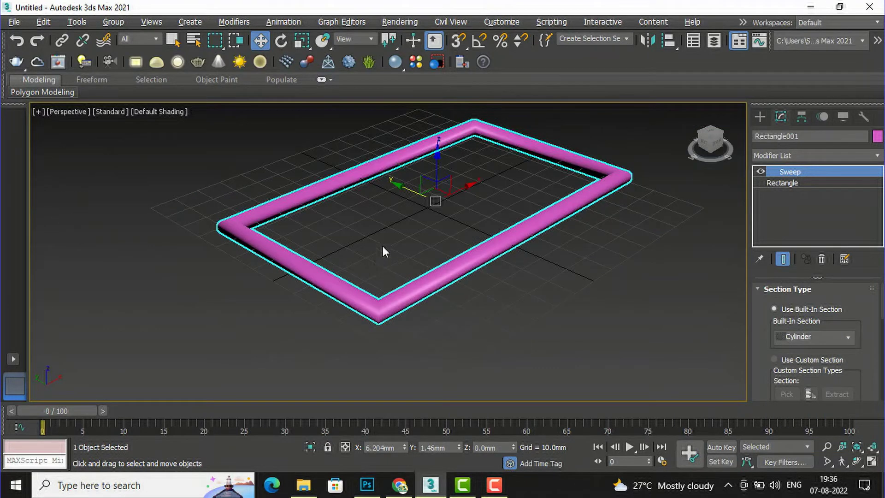
click(833, 336)
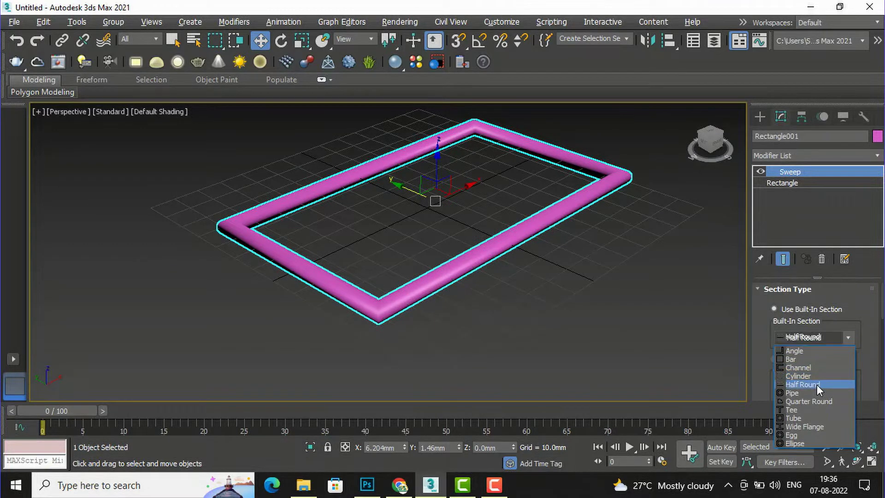
- Switch the frame's section through Half Round, Pipe, Quarter Round and Tee
click(817, 384)
scroll(248, 216, up, 3)
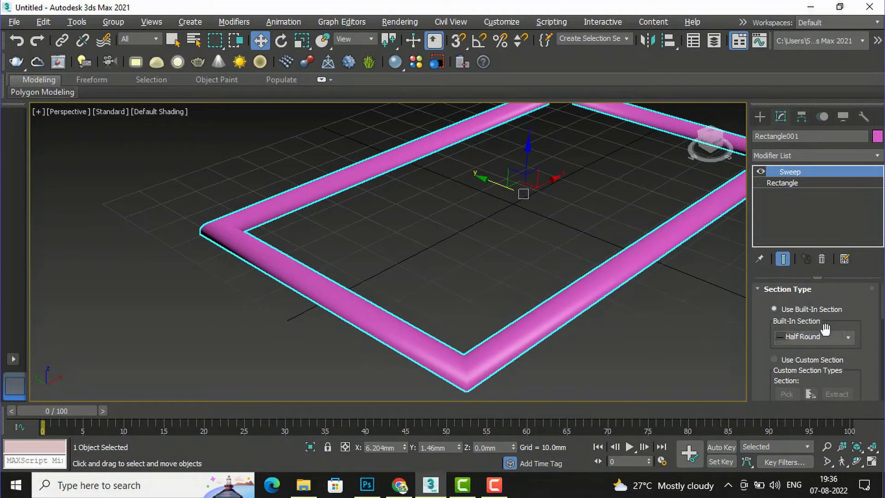
click(826, 339)
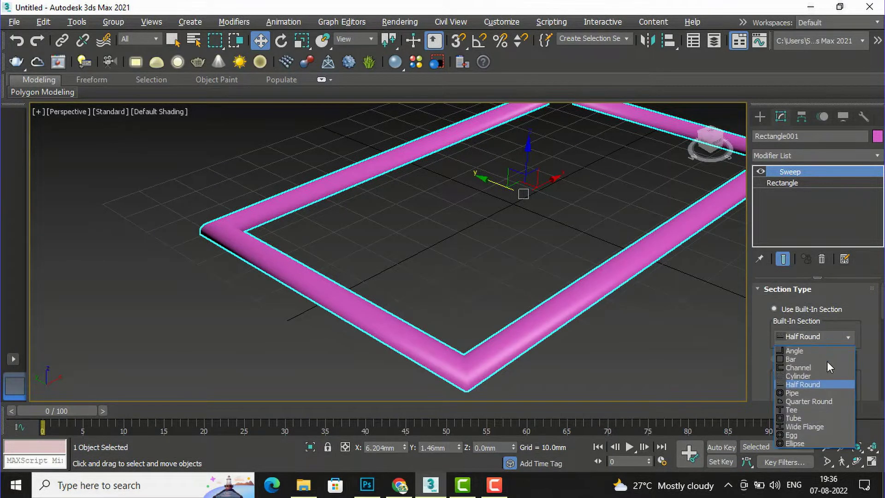
click(812, 393)
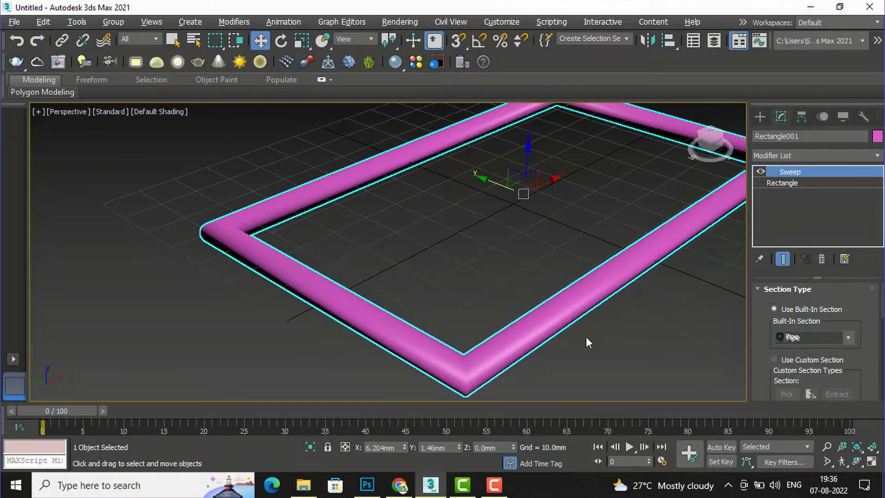
click(847, 340)
click(809, 403)
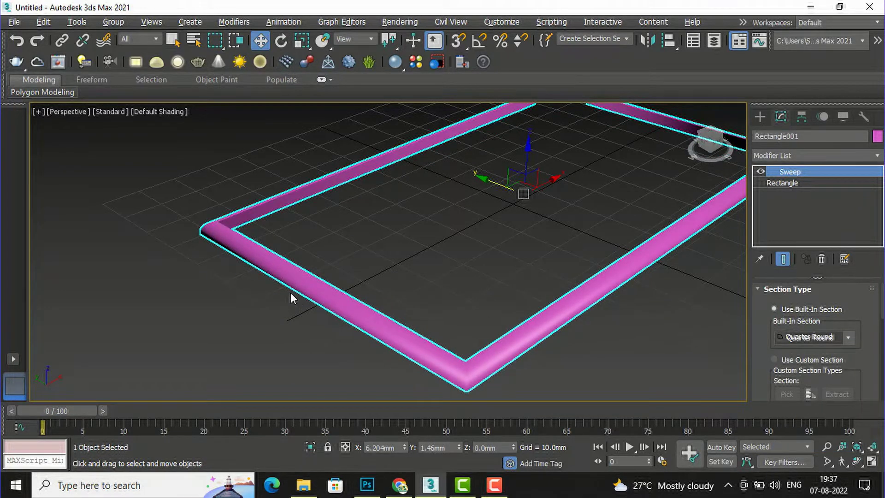
scroll(219, 294, down, 3)
scroll(468, 173, up, 3)
scroll(501, 148, up, 2)
scroll(714, 295, down, 1)
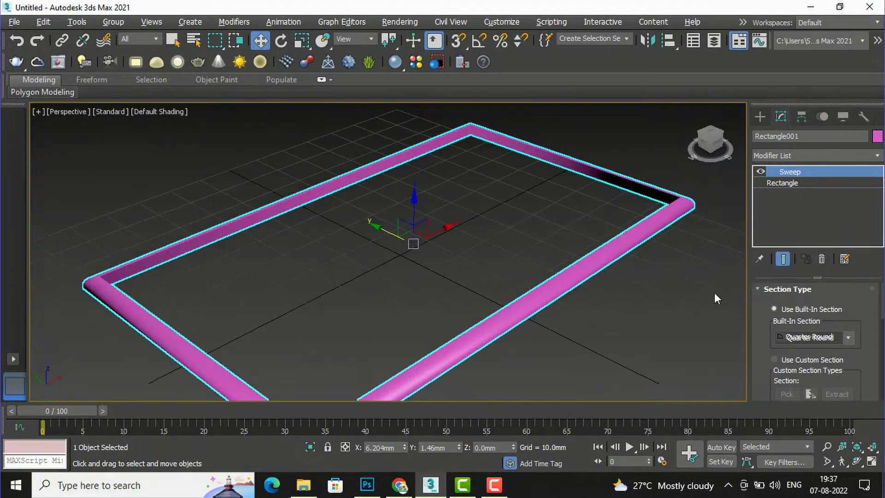
click(847, 340)
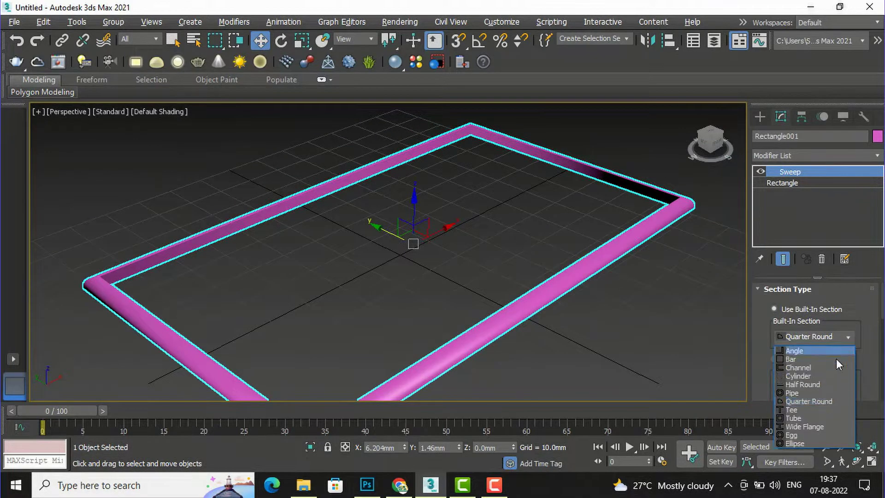
click(820, 407)
scroll(404, 279, down, 3)
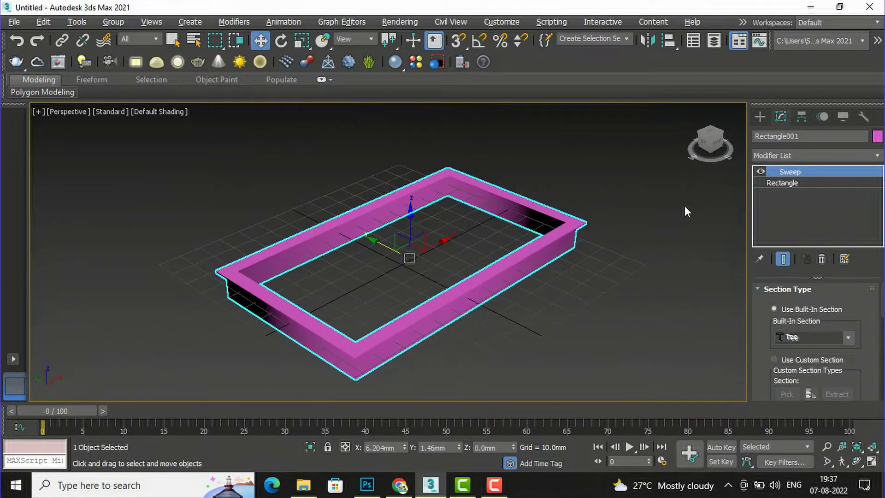
mouse_move(710, 140)
mouse_down()
mouse_move(710, 108)
mouse_move(710, 152)
mouse_up()
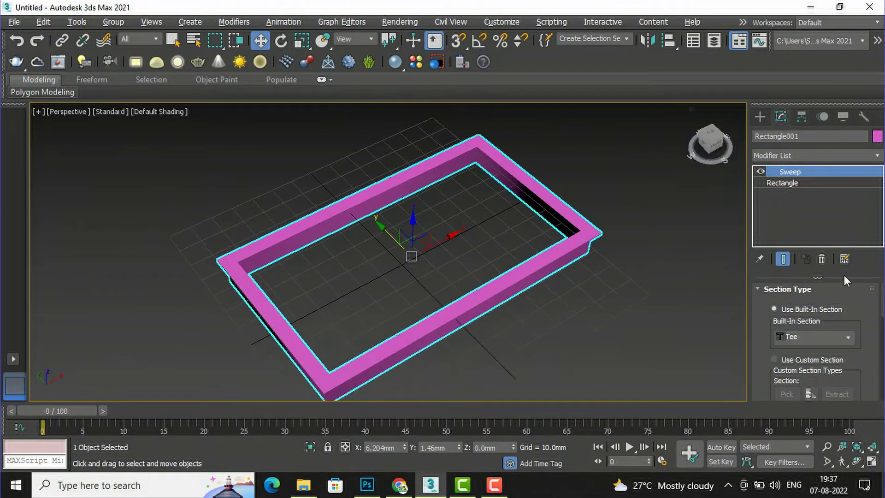
- Try the Tube, Wide Flange, Egg and Ellipse sections, then return to Angle
click(836, 339)
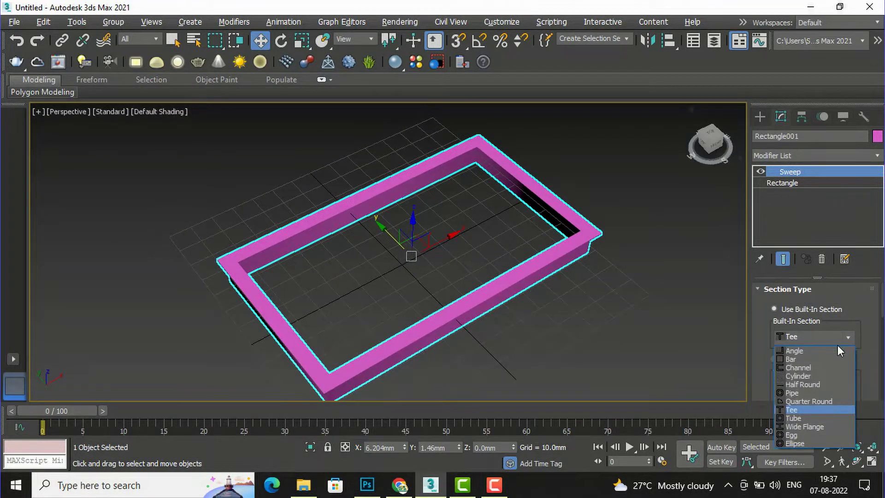
click(815, 414)
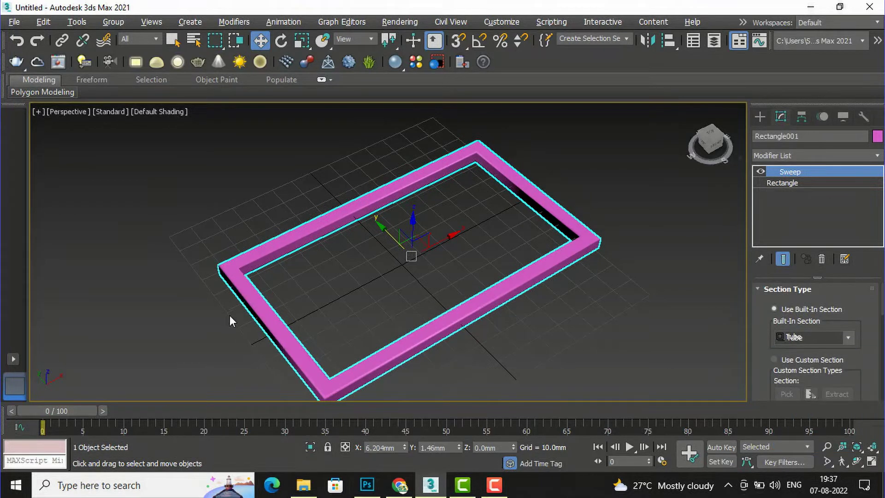
scroll(228, 311, up, 3)
scroll(228, 311, down, 3)
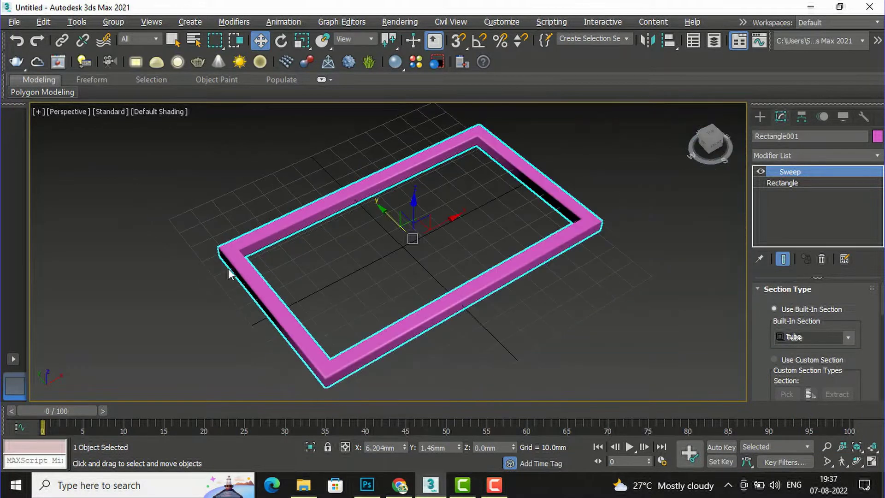
click(836, 335)
click(811, 427)
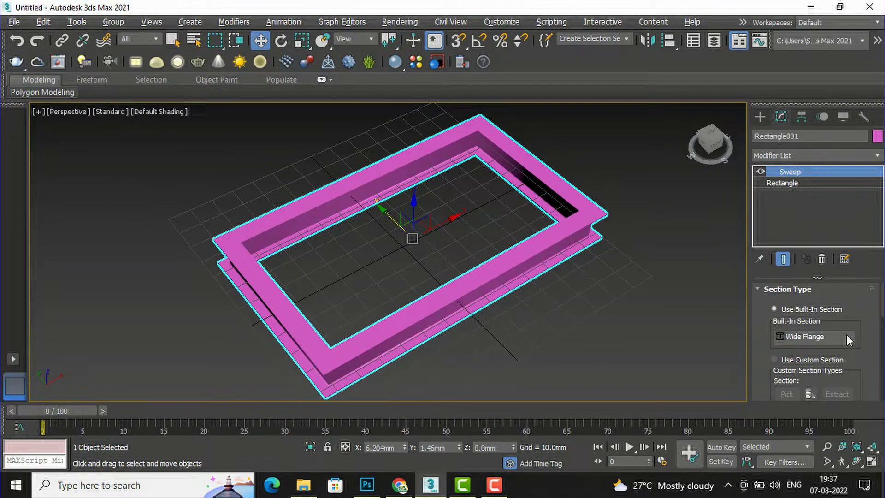
click(846, 334)
click(806, 434)
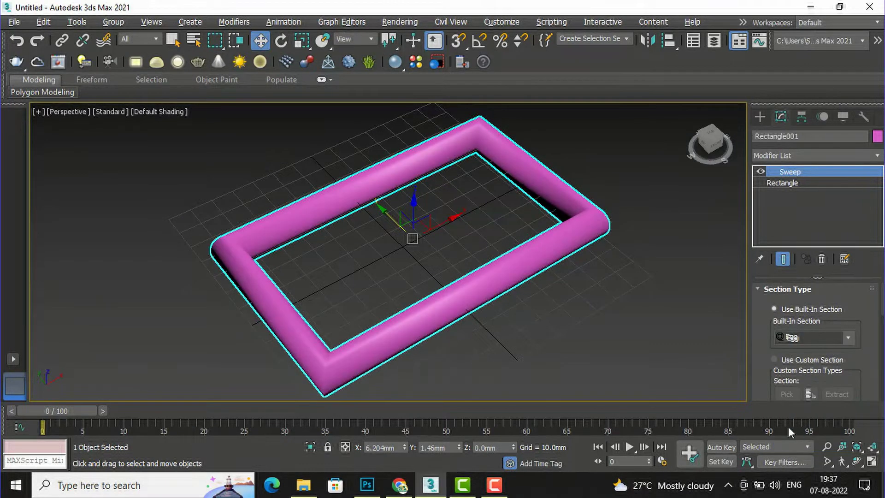
click(850, 336)
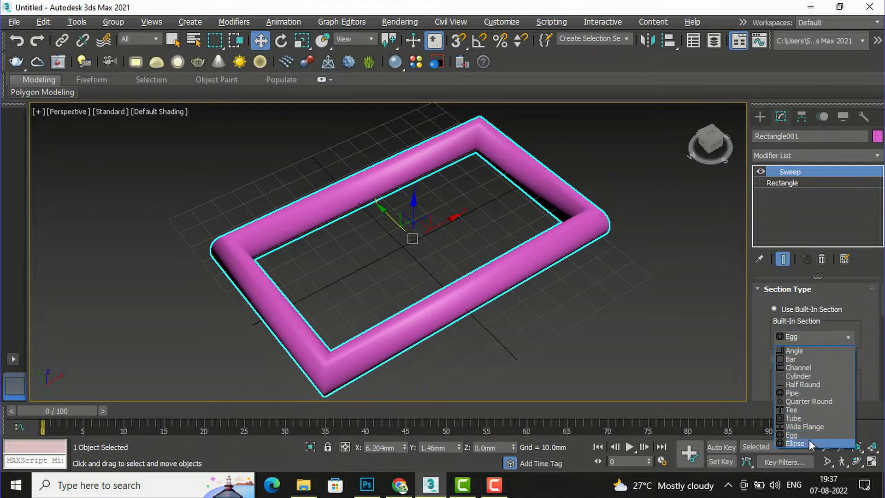
click(808, 440)
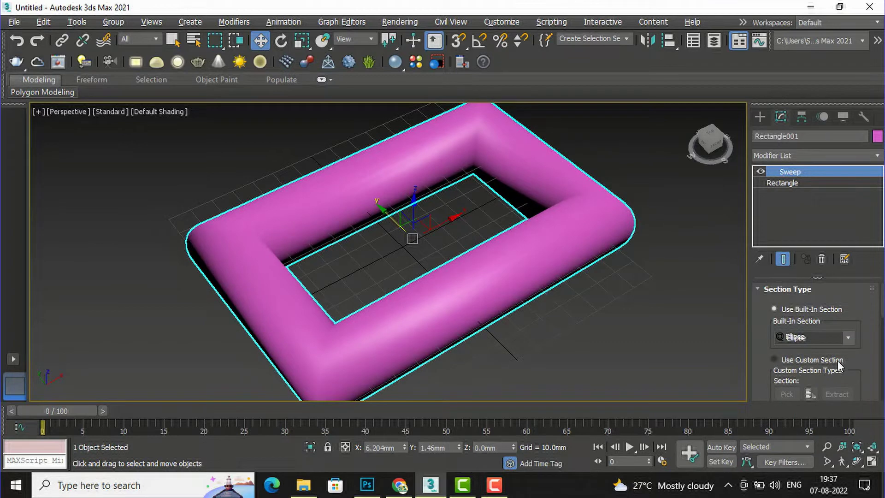
click(849, 338)
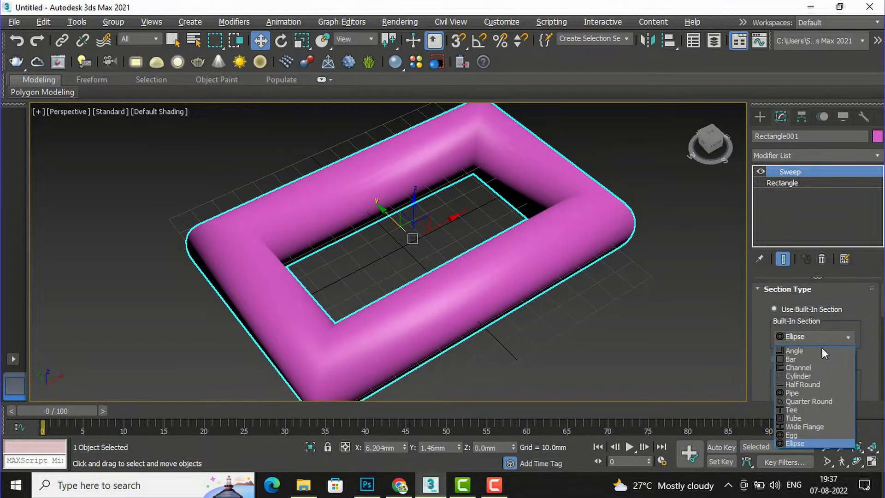
click(806, 351)
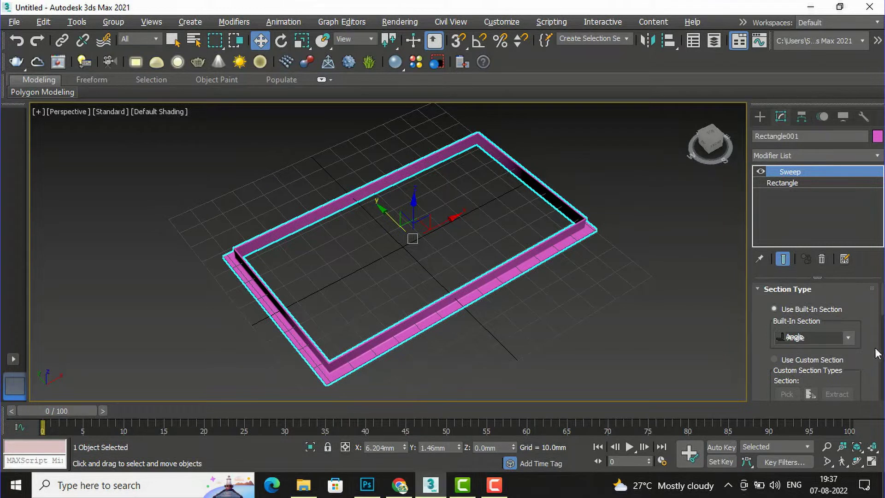
- Set the Angle profile to Length 8.52mm, Width 6.24mm and Thickness 1.28mm
scroll(874, 348, down, 2)
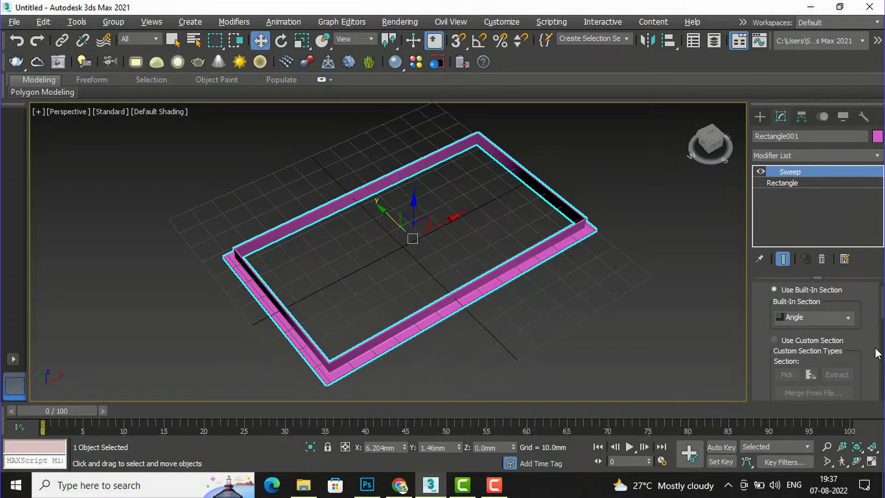
scroll(875, 353, down, 1)
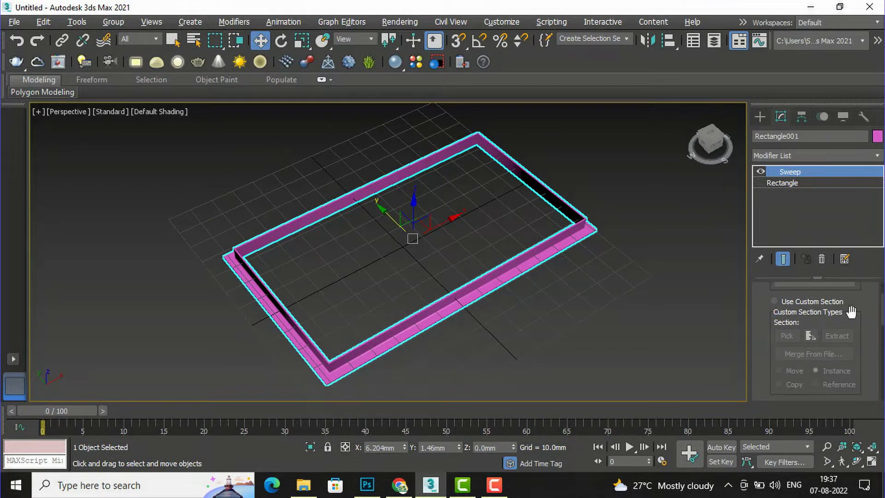
scroll(799, 352, down, 4)
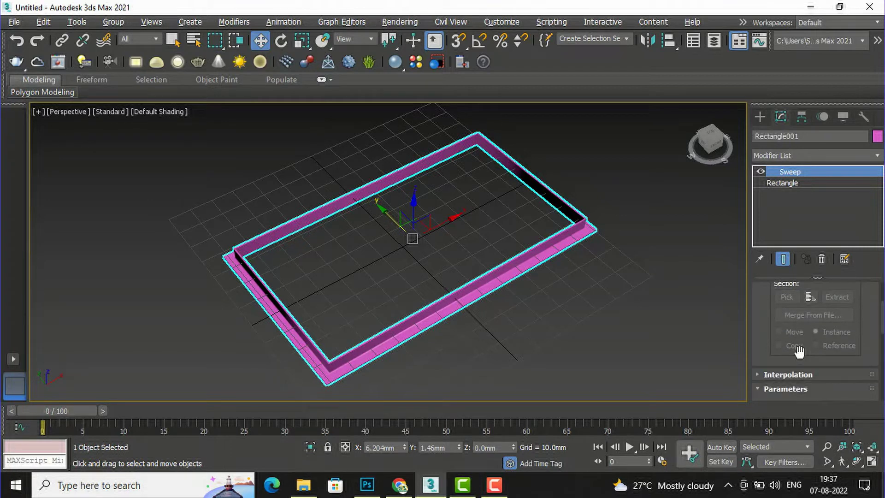
scroll(800, 353, down, 2)
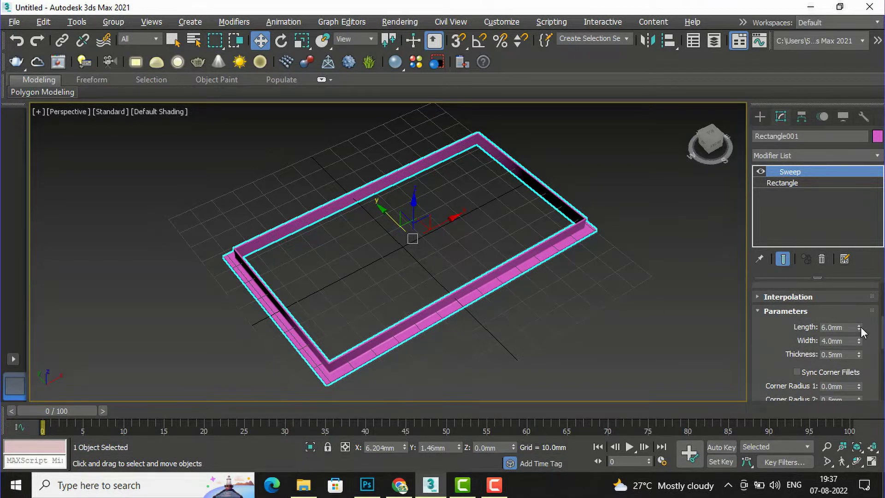
drag(859, 328, 863, 300)
drag(859, 341, 863, 304)
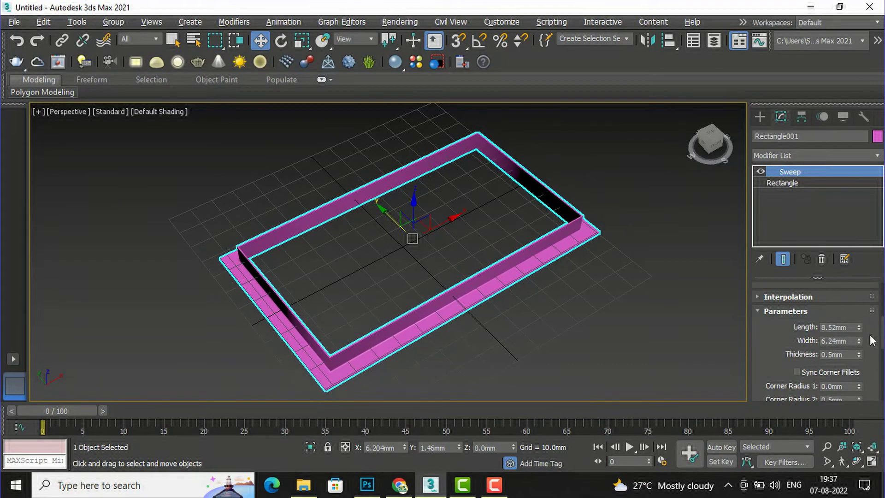
drag(859, 354, 848, 302)
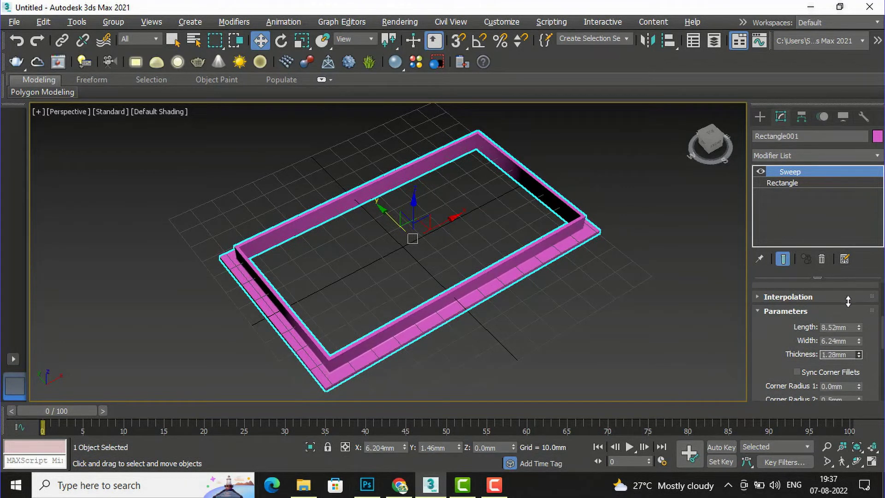
- Round the profile with corner radii 2.12mm and 1.72mm and 0.9mm edge radii
scroll(784, 355, down, 3)
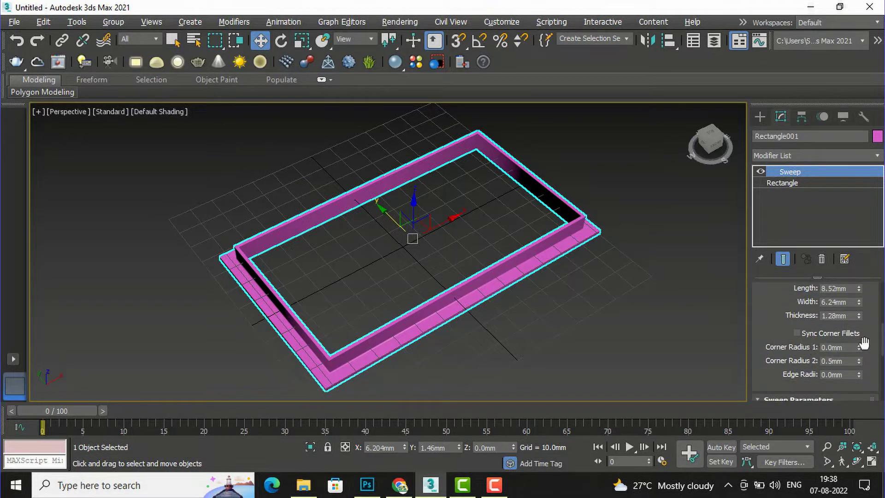
drag(855, 347, 846, 214)
drag(849, 408, 845, 211)
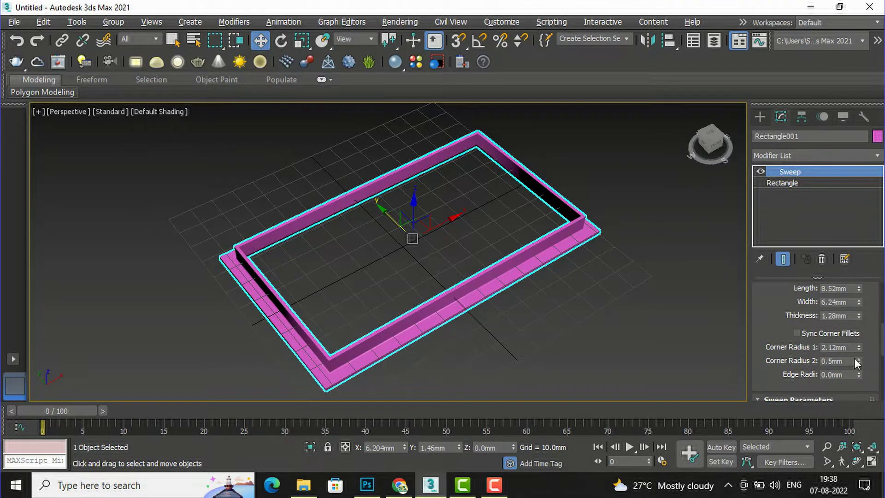
drag(857, 360, 848, 286)
scroll(847, 278, down, 1)
scroll(847, 278, up, 2)
scroll(860, 392, down, 1)
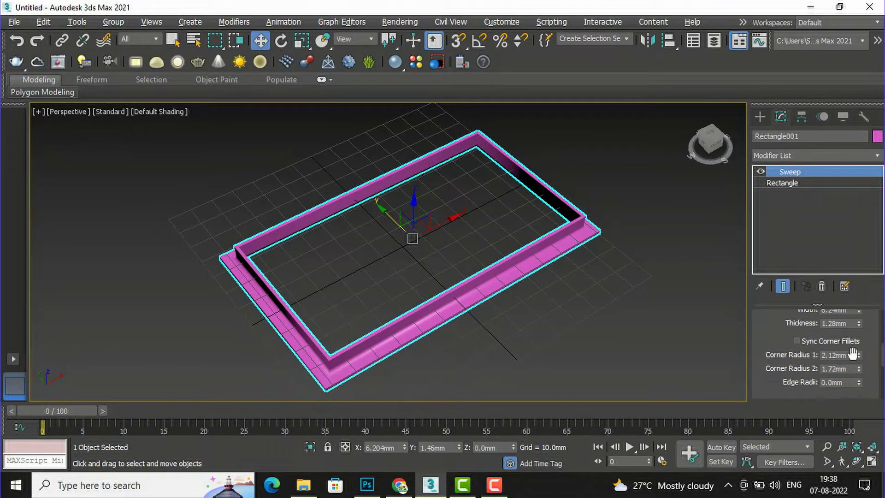
drag(858, 380, 867, 323)
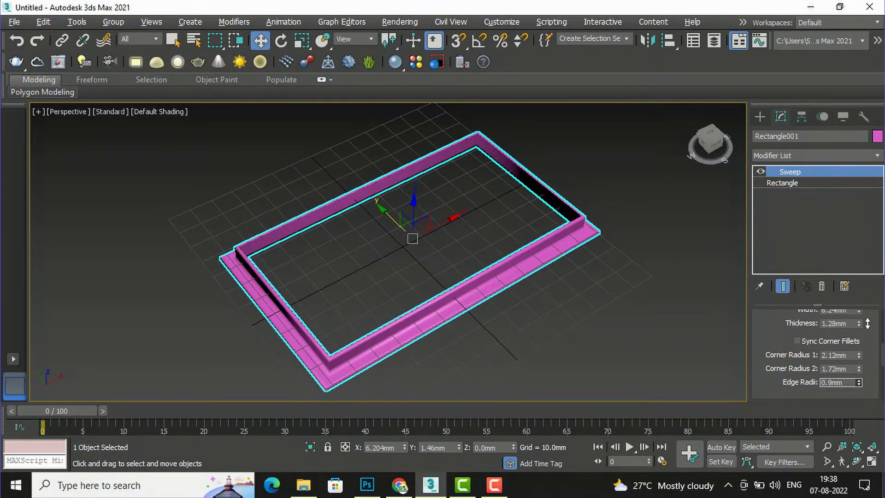
scroll(845, 319, up, 5)
- Switch the section to Bar and size it 10.56mm long by 7.2mm wide
scroll(844, 322, up, 2)
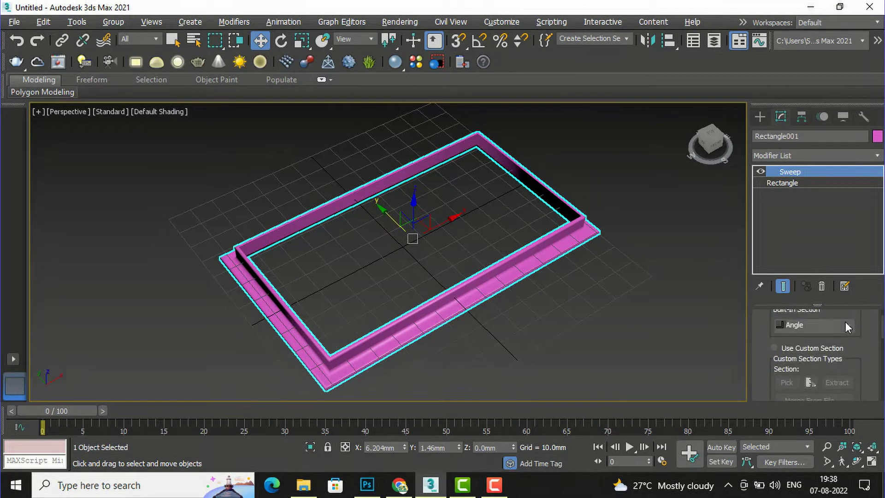
click(845, 324)
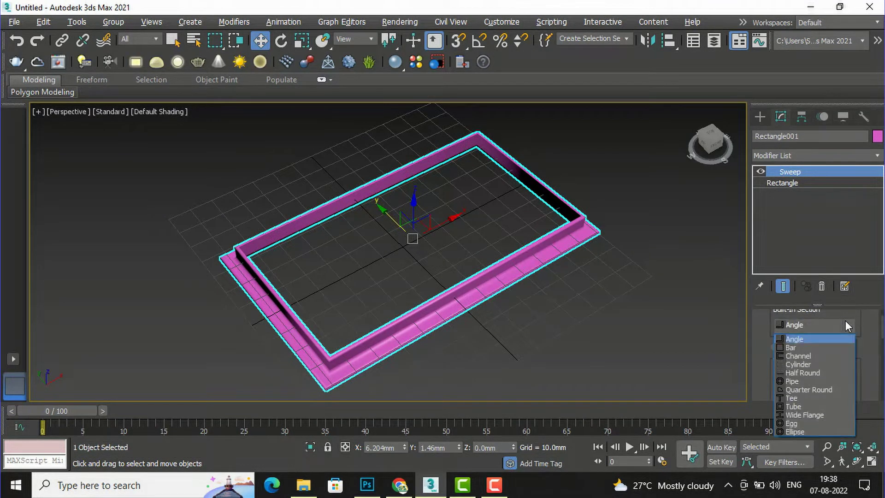
click(806, 348)
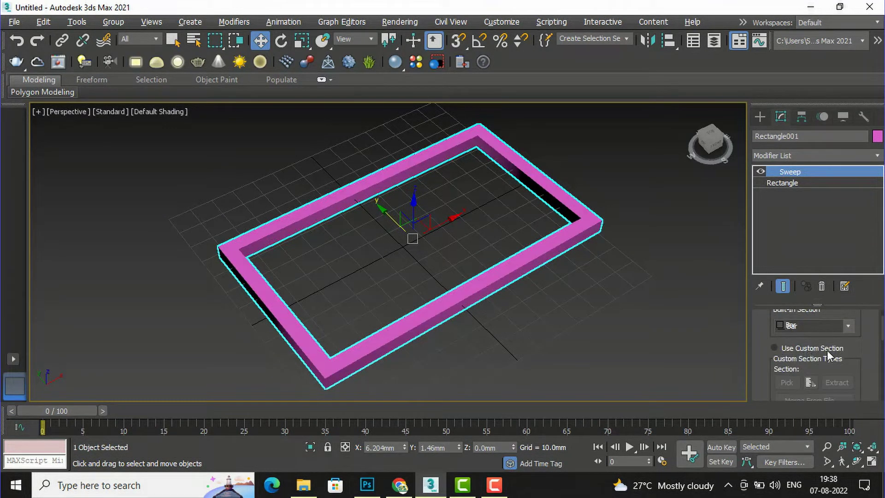
scroll(859, 343, down, 3)
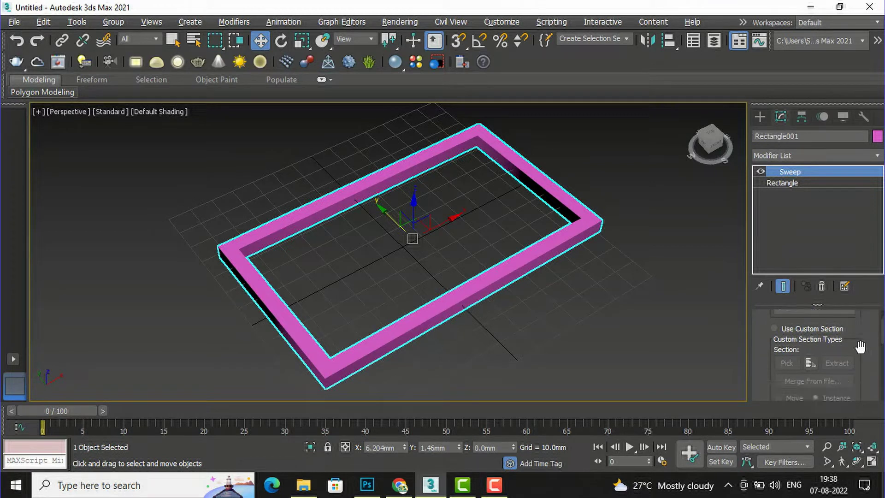
scroll(859, 346, down, 2)
scroll(859, 347, down, 2)
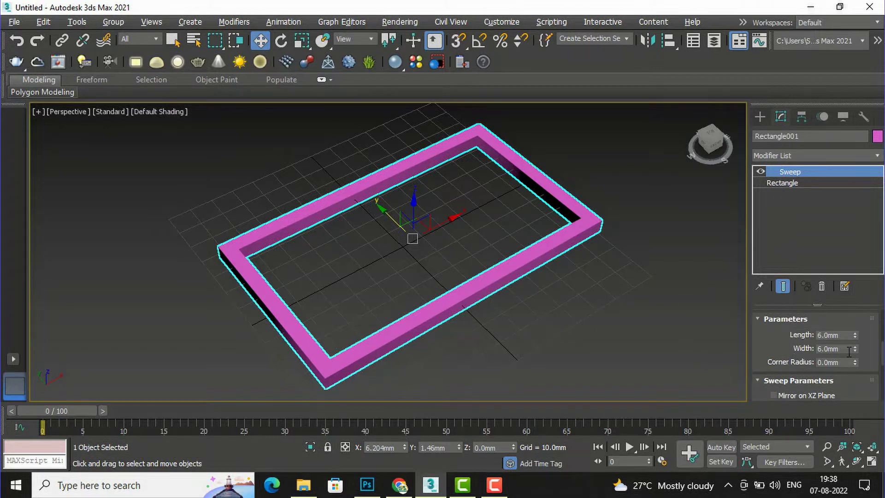
drag(855, 332, 855, 294)
drag(855, 350, 855, 368)
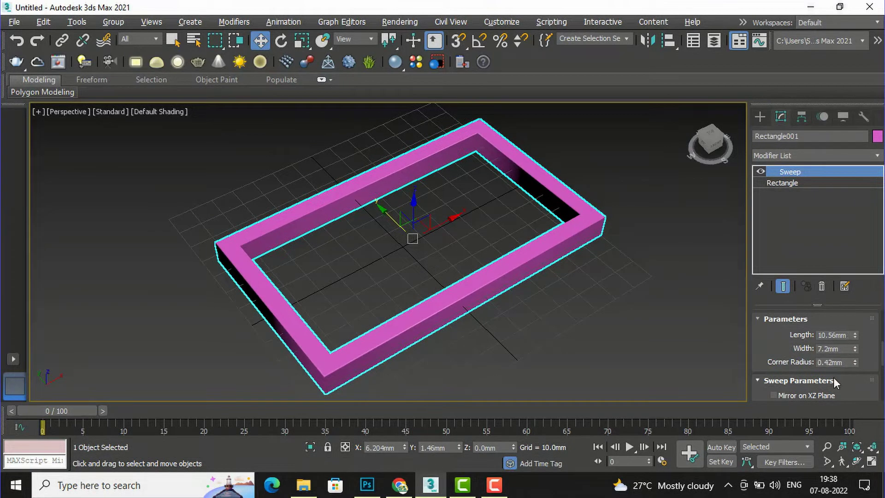
scroll(833, 379, down, 3)
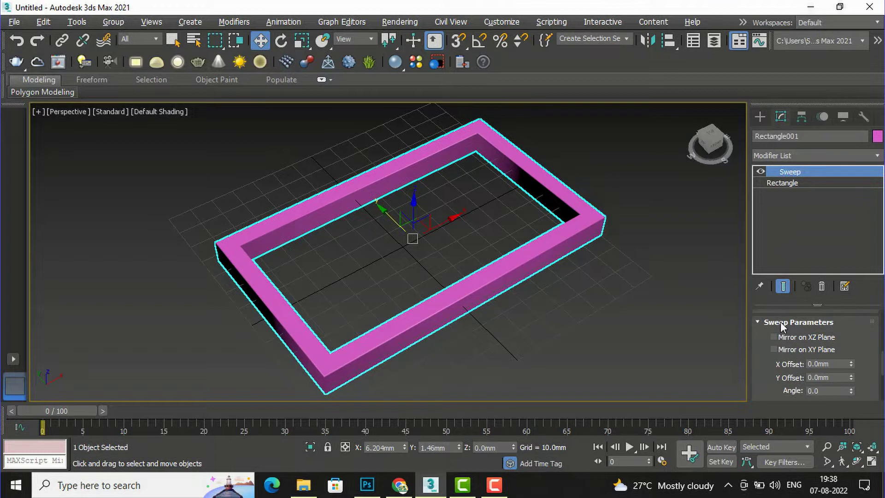
scroll(781, 321, up, 10)
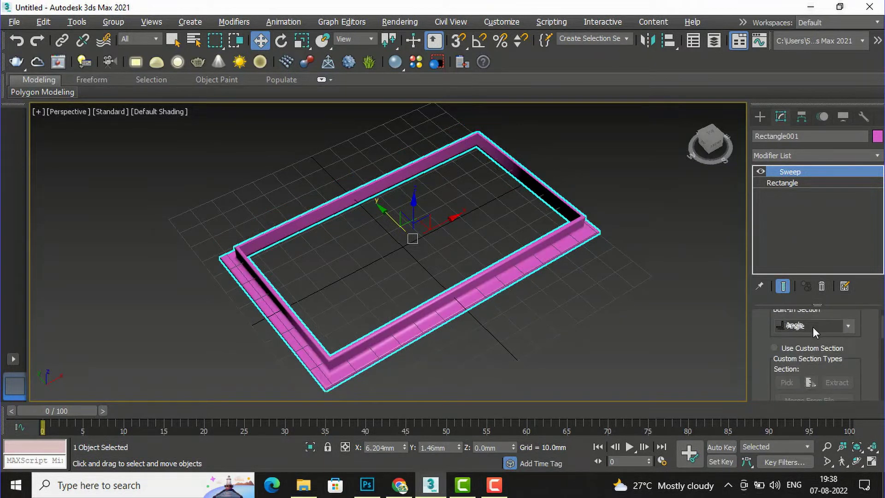
click(812, 327)
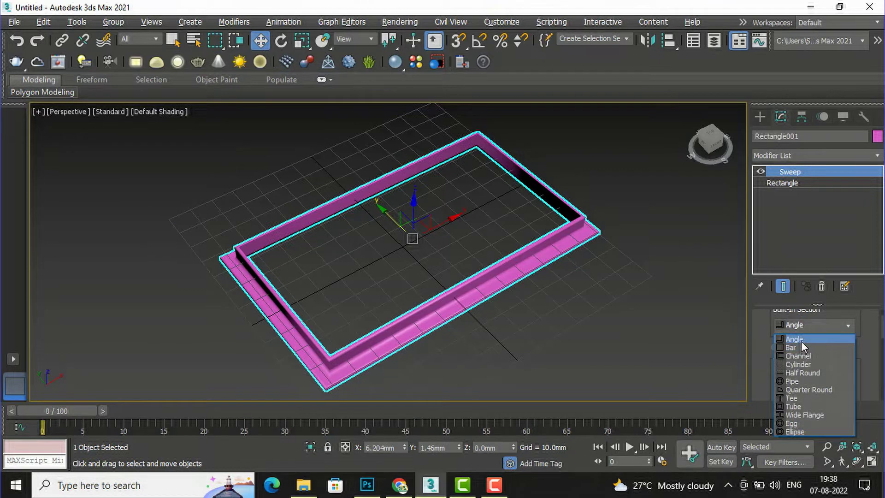
click(801, 341)
scroll(829, 345, down, 3)
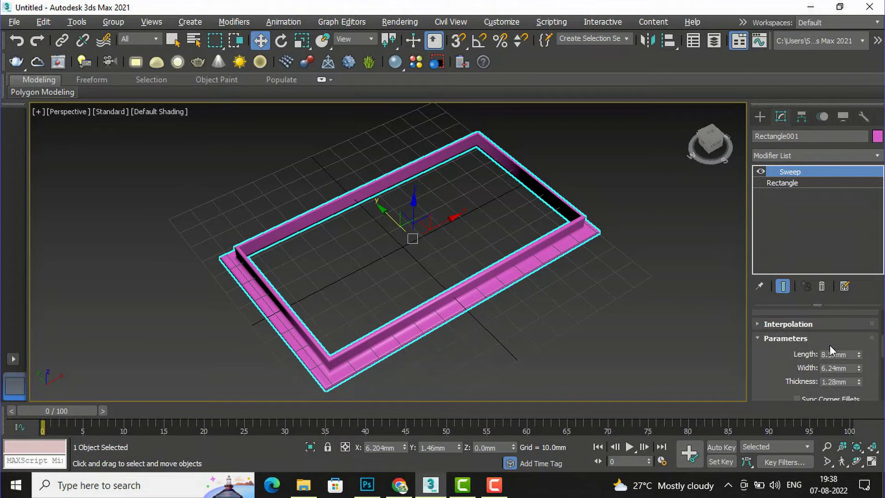
scroll(829, 344, down, 5)
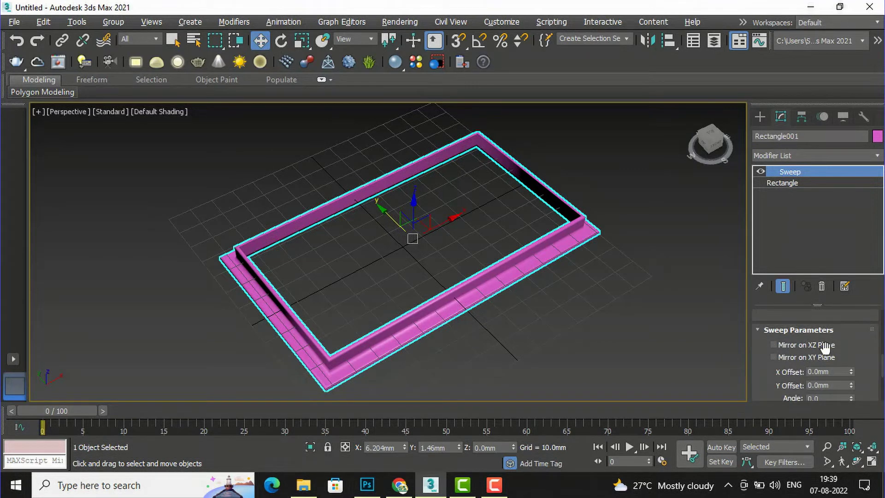
click(773, 344)
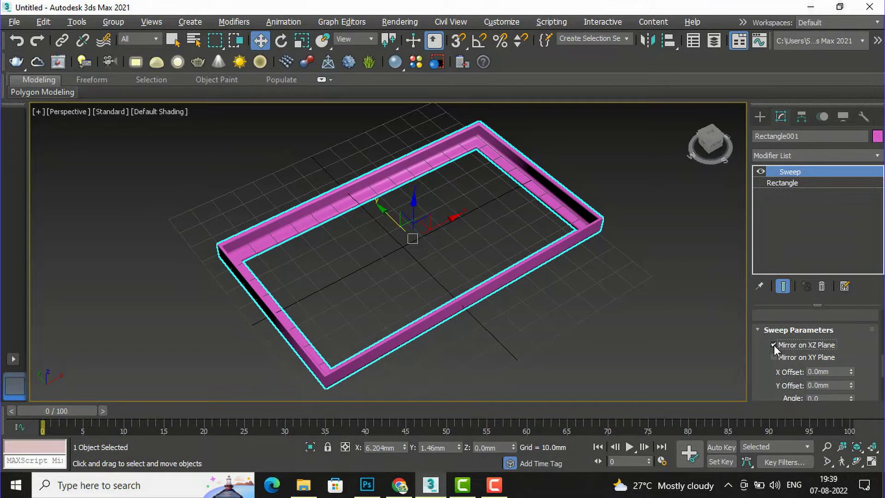
click(773, 345)
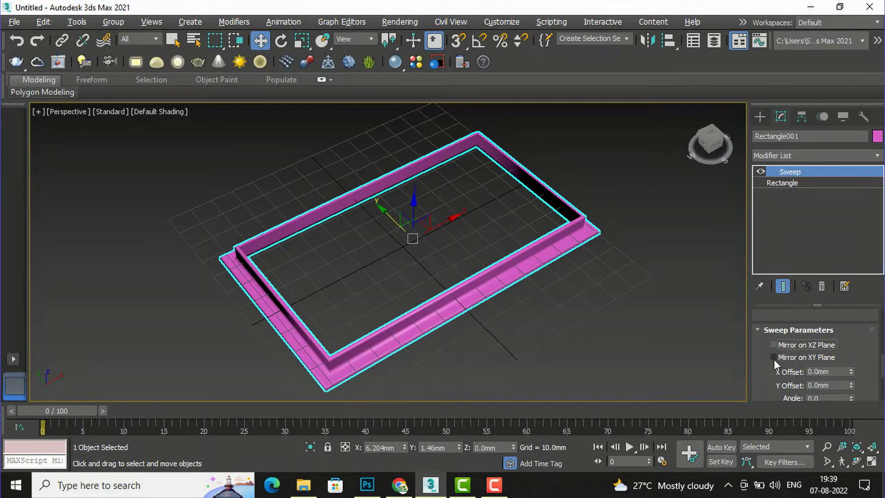
click(773, 357)
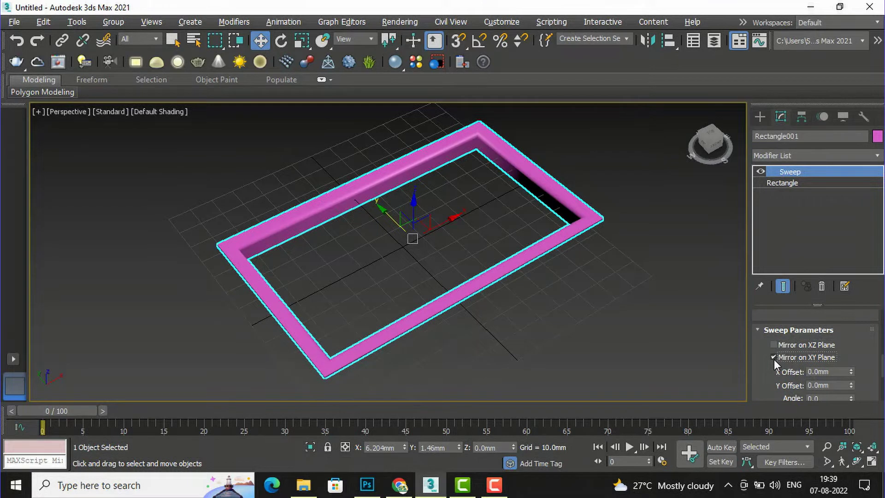
click(773, 357)
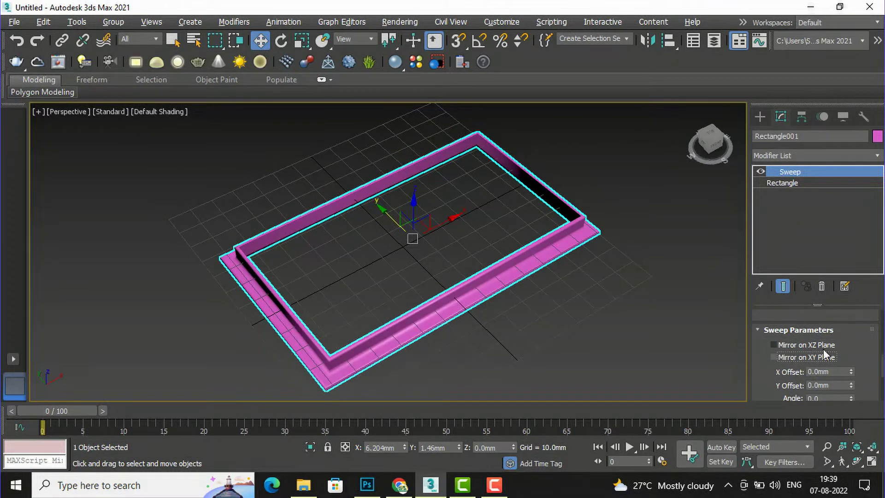
scroll(822, 349, down, 1)
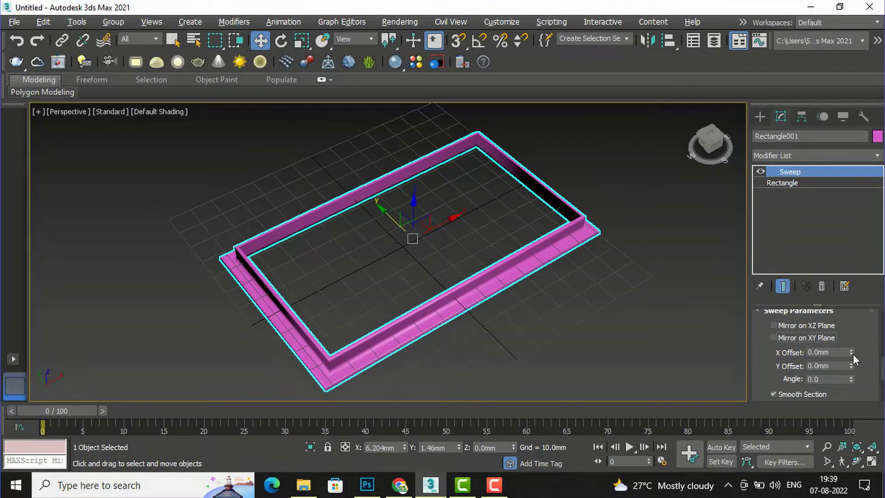
- Offset the Angle profile to X -0.24mm and Y 0.46mm, keeping its angle at 0
drag(852, 352, 859, 322)
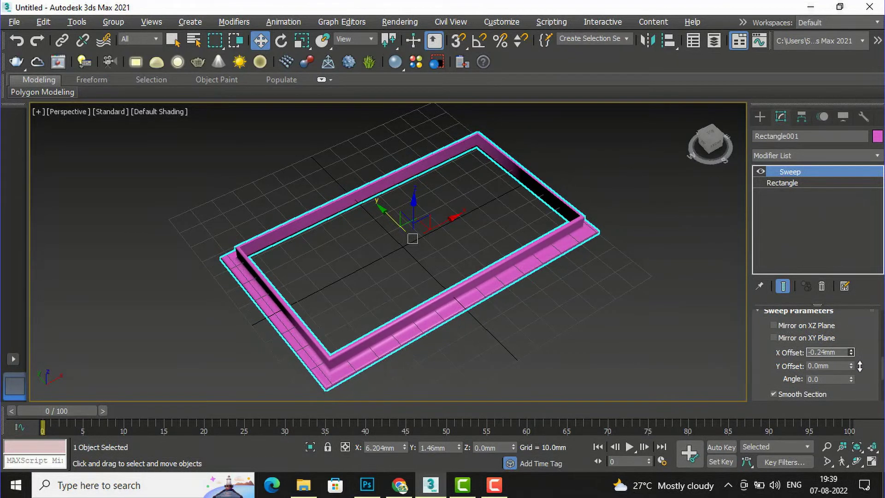
drag(850, 368, 857, 345)
drag(850, 380, 870, 380)
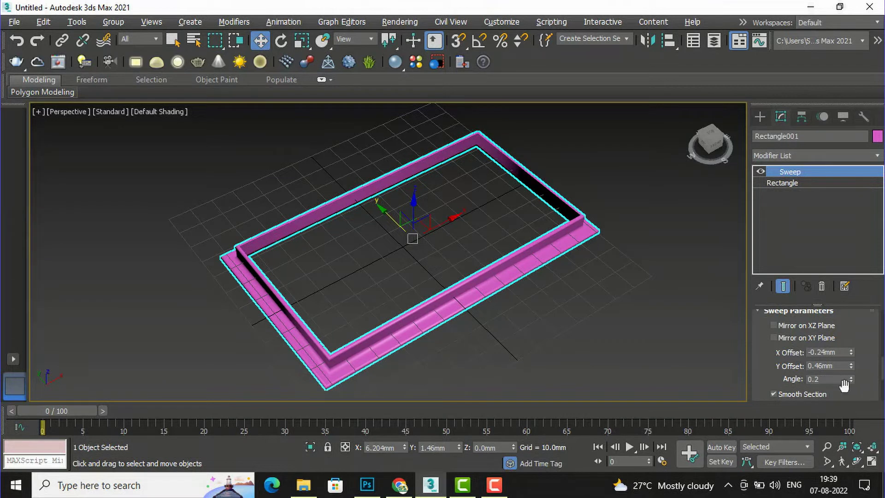
text(0)
key(Return)
- Switch the sweep's section type to Use Custom Section
scroll(806, 358, down, 1)
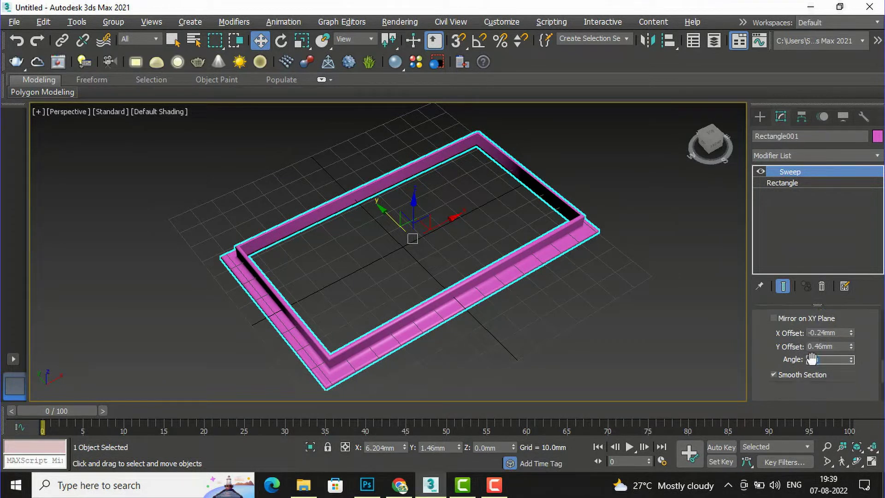
click(773, 375)
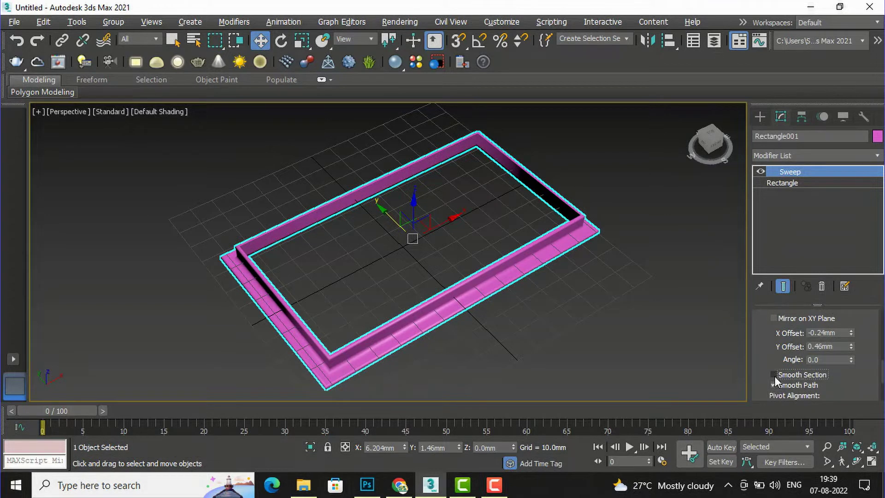
scroll(835, 368, down, 3)
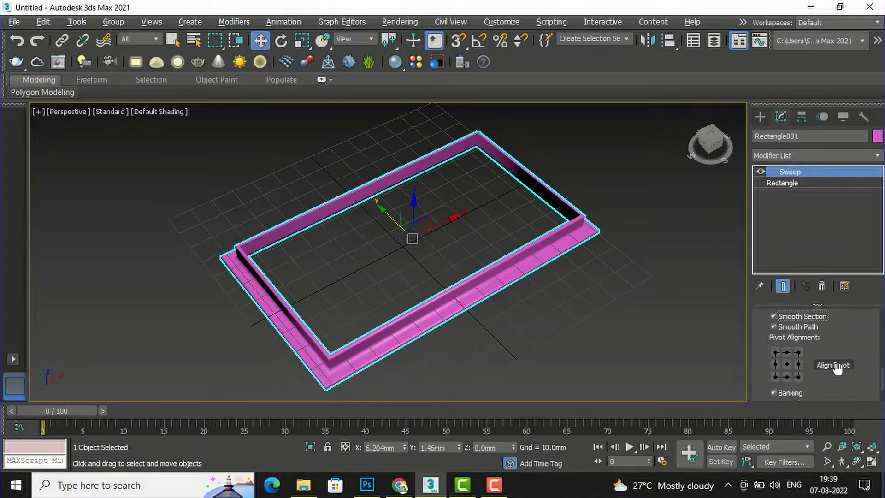
scroll(837, 369, down, 1)
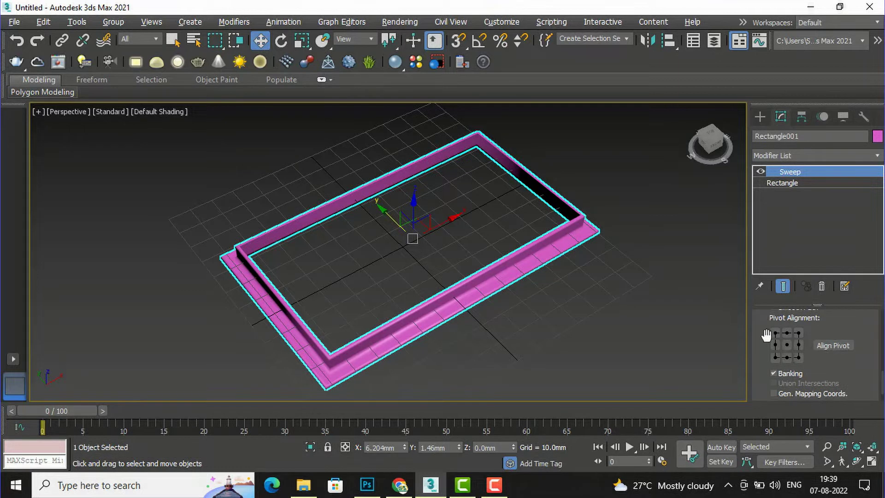
scroll(811, 370, down, 2)
scroll(811, 370, up, 6)
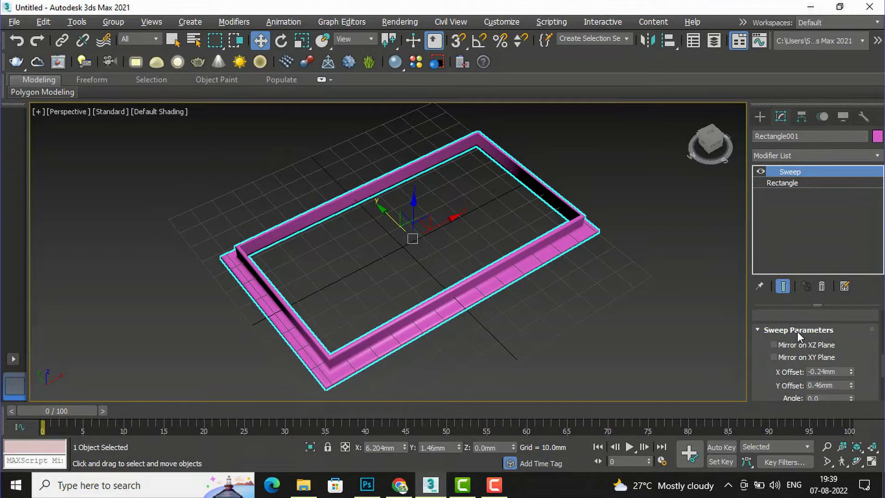
scroll(797, 331, up, 6)
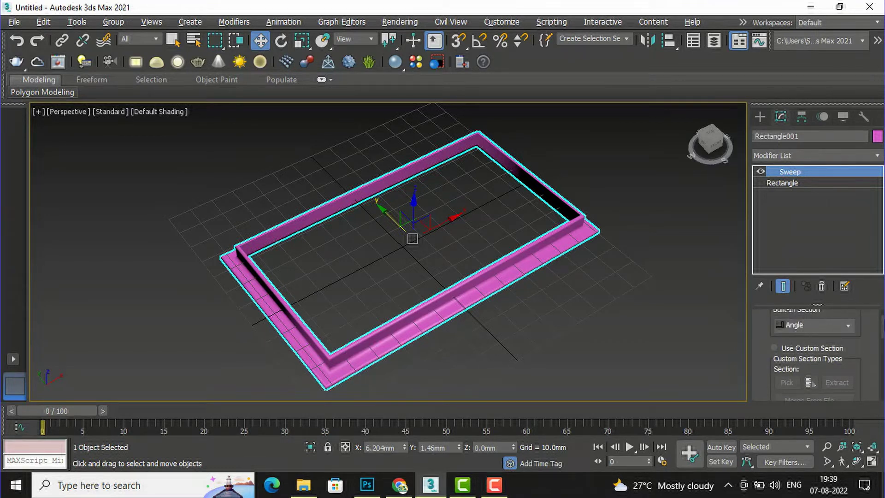
scroll(823, 342, up, 1)
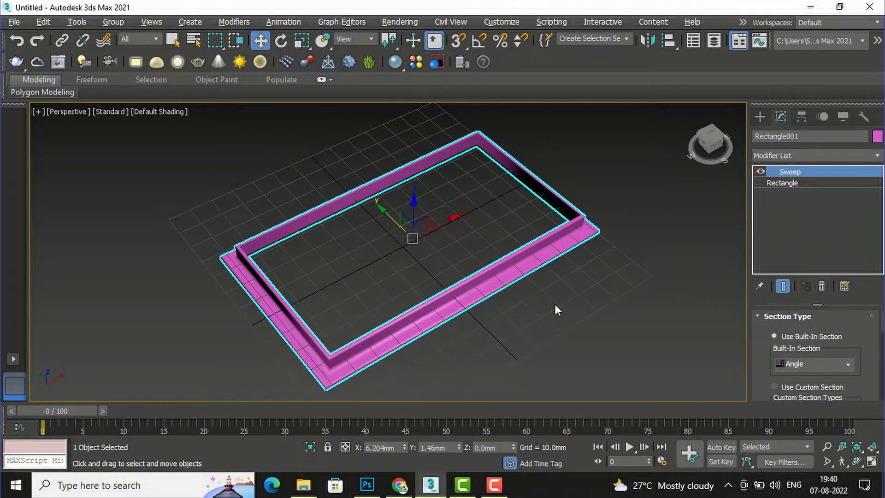
scroll(827, 352, down, 1)
scroll(827, 352, down, 2)
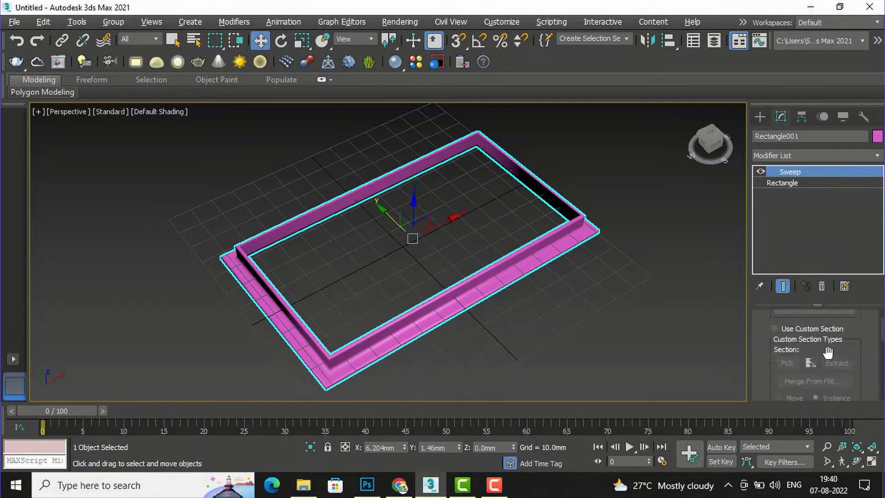
click(773, 328)
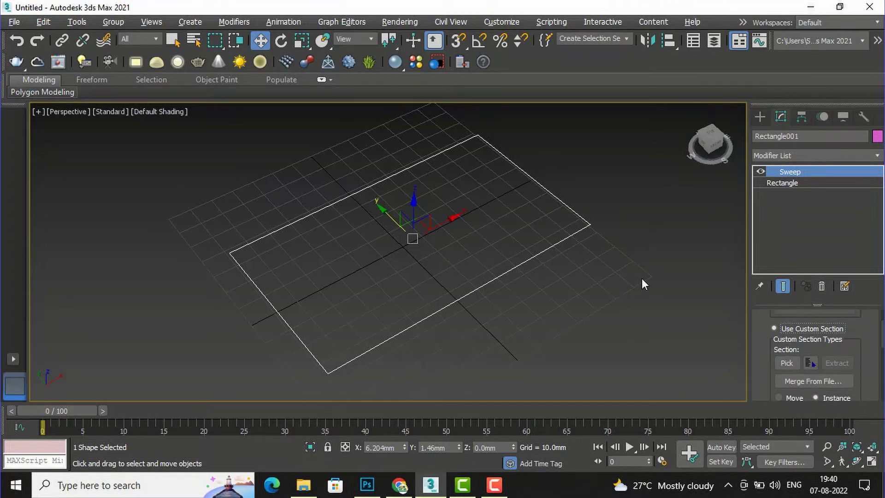
- Restore the four-viewport layout with Alt+W, leaving the bare Rectangle001 outline
key(alt+w)
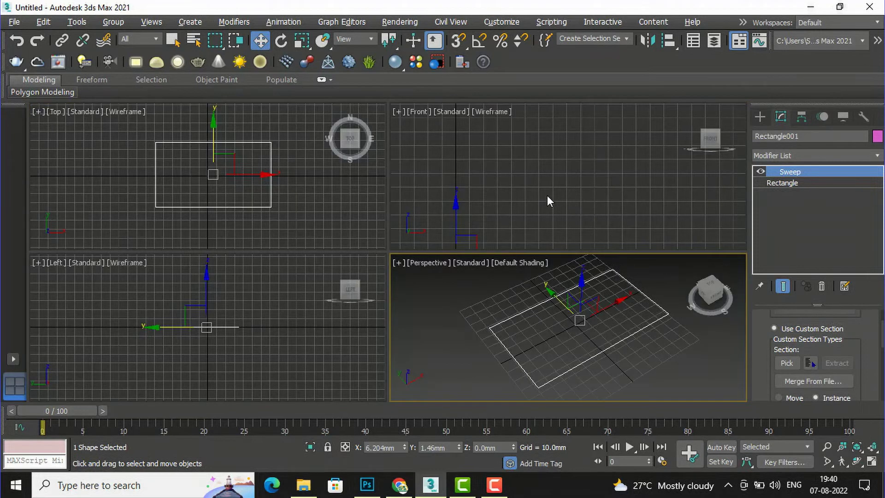
scroll(500, 179, down, 3)
scroll(526, 202, up, 3)
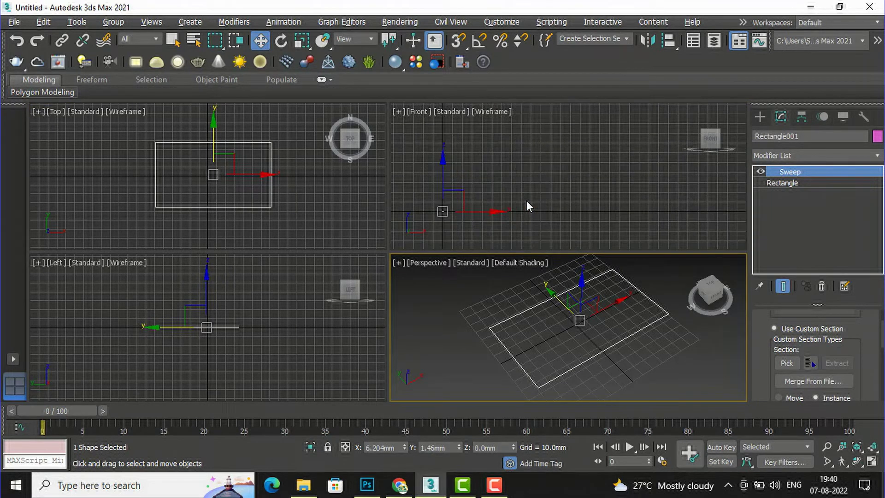
scroll(521, 226, up, 2)
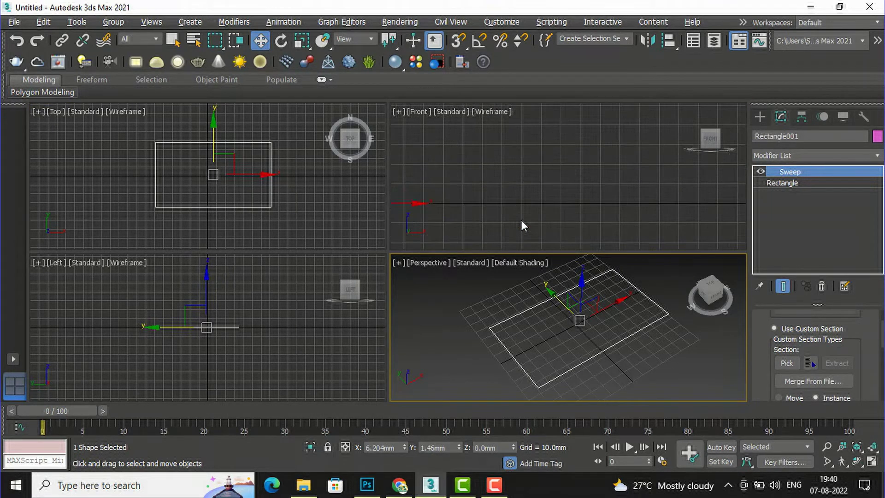
- Start a Line in the Front viewport and place the profile's lower stepped vertices
click(759, 117)
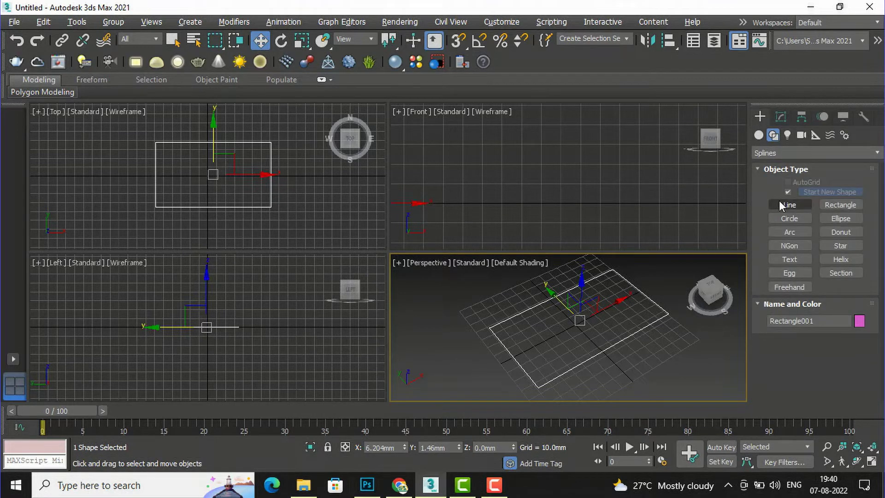
click(784, 204)
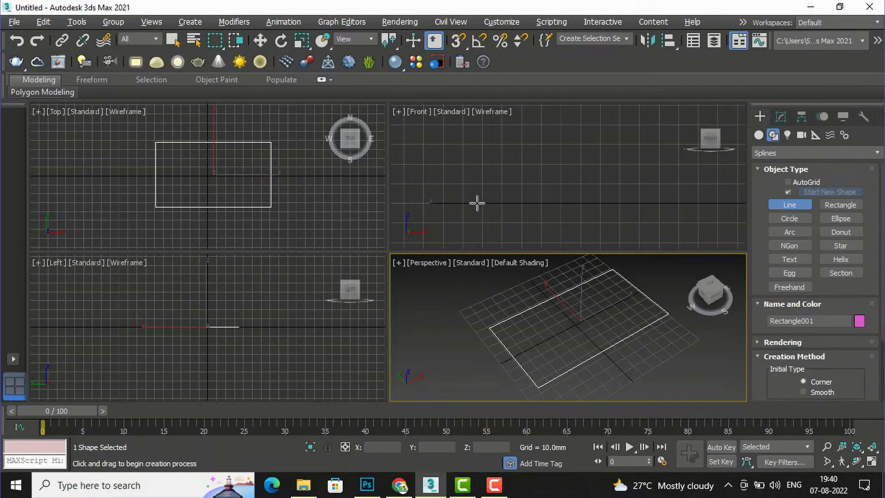
click(477, 203)
scroll(474, 188, up, 4)
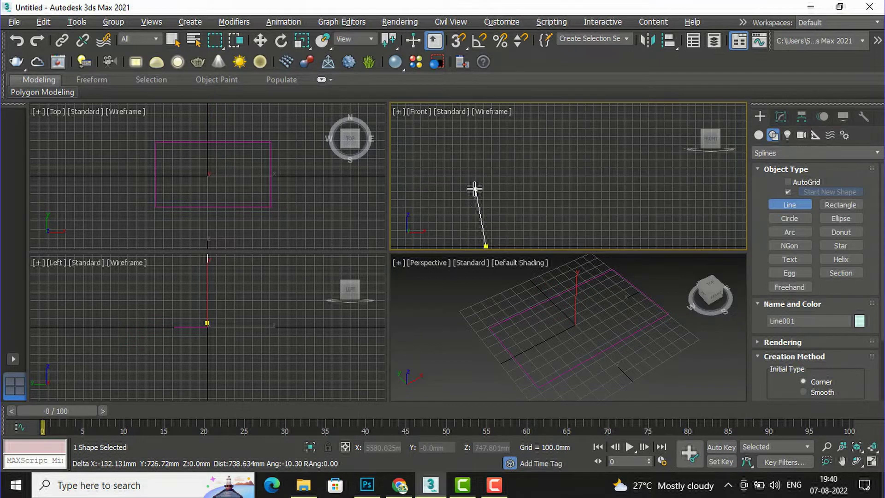
scroll(482, 221, up, 2)
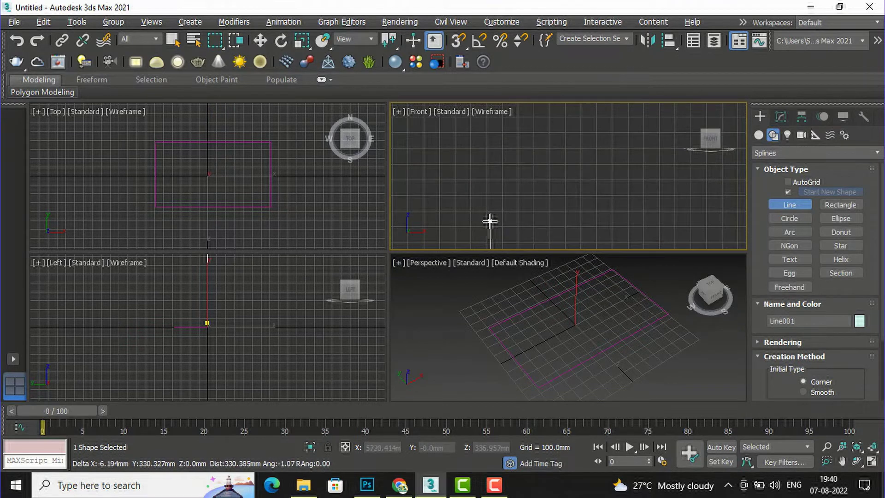
click(491, 228)
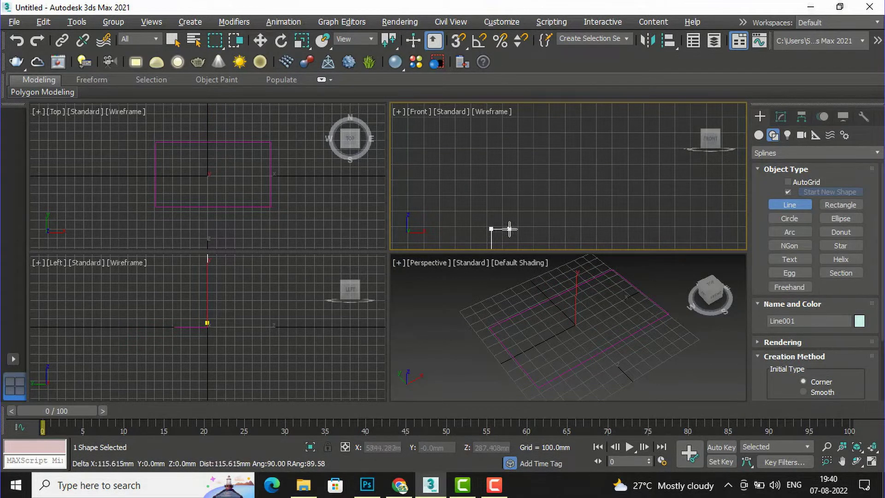
click(509, 228)
click(509, 208)
click(494, 206)
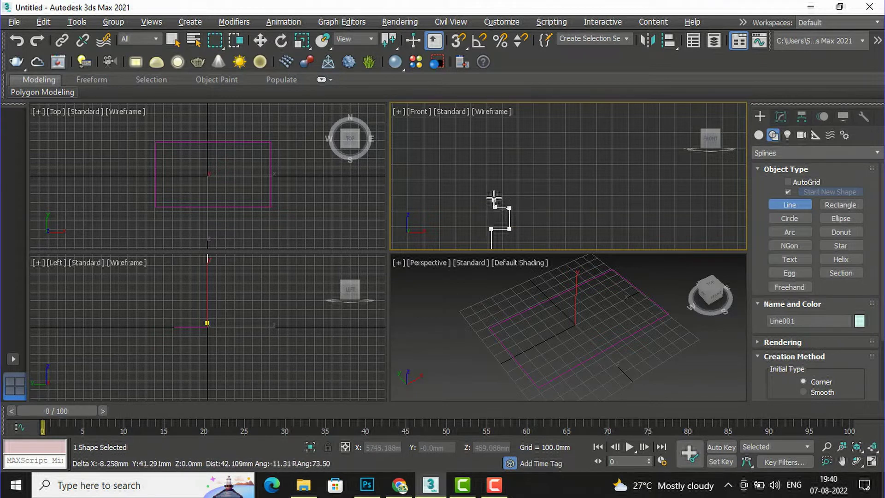
click(494, 198)
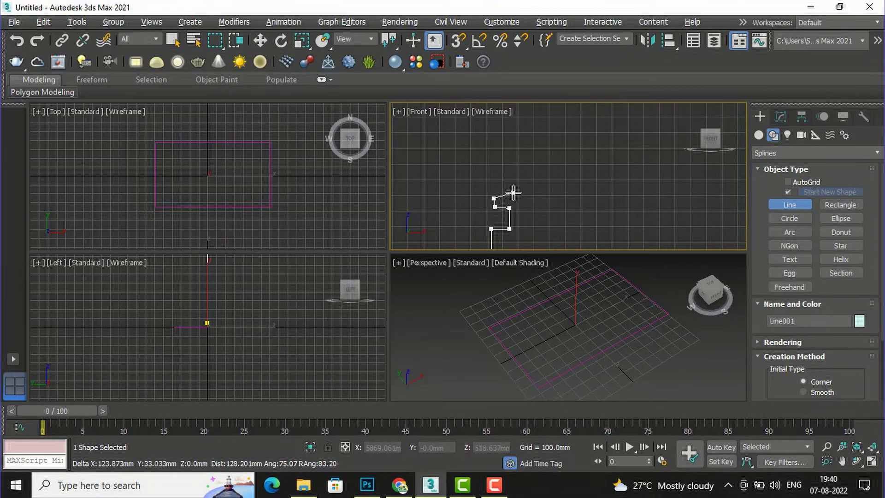
- Trace the groove, top and right side of the profile, then close it as Line001
click(513, 188)
click(513, 174)
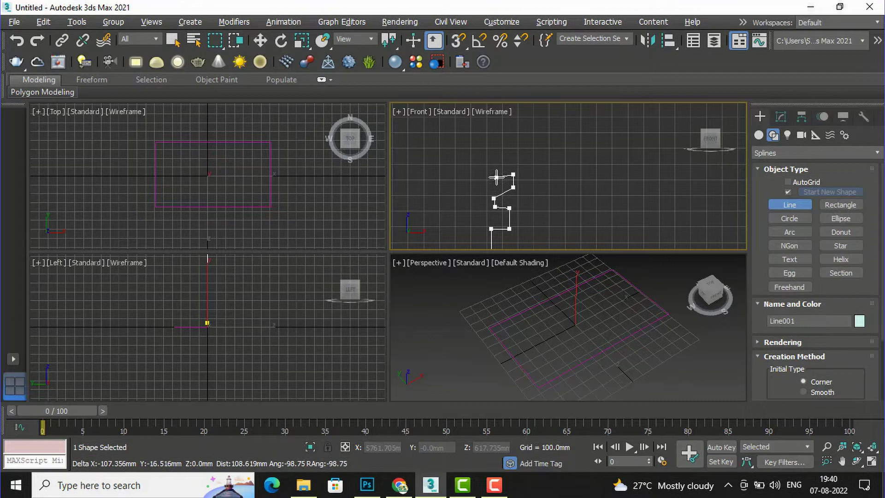
click(496, 165)
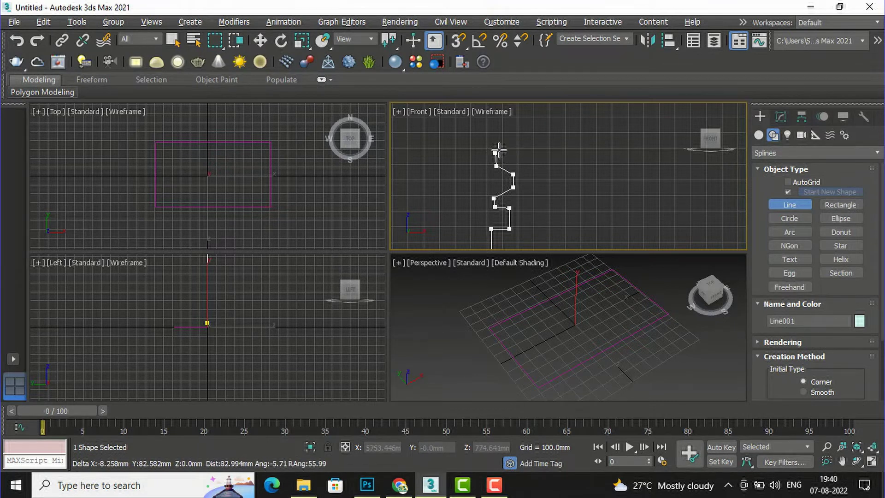
click(496, 148)
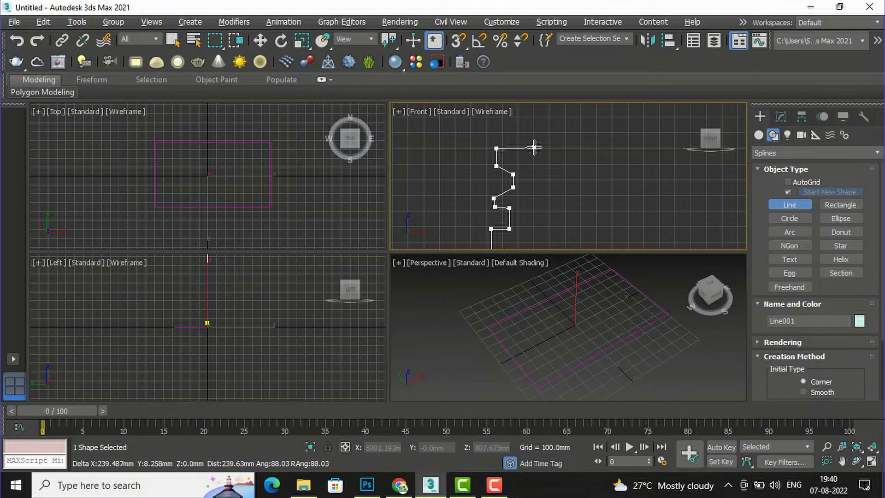
click(534, 148)
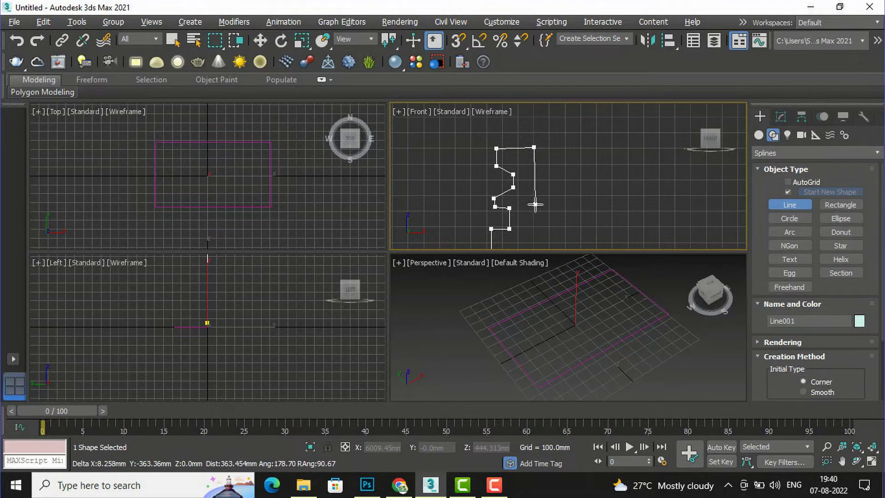
click(535, 204)
click(526, 211)
click(524, 238)
scroll(525, 238, down, 5)
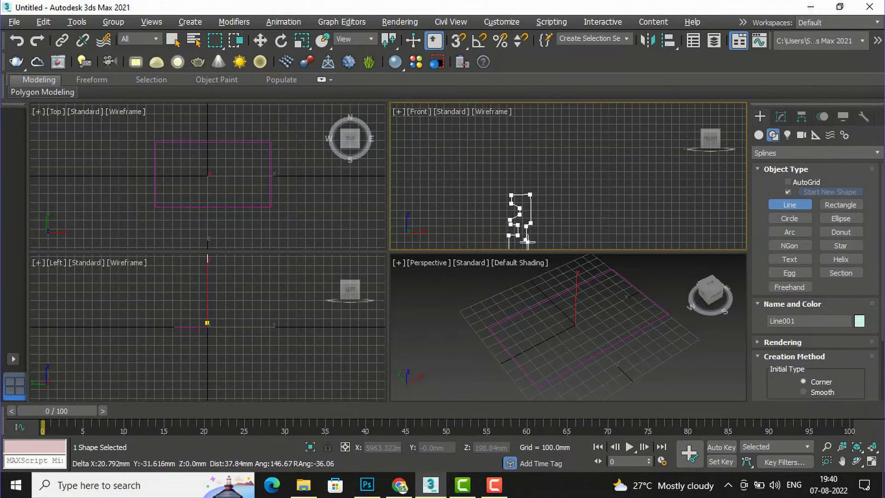
scroll(527, 233, up, 5)
scroll(527, 193, down, 5)
scroll(530, 210, up, 5)
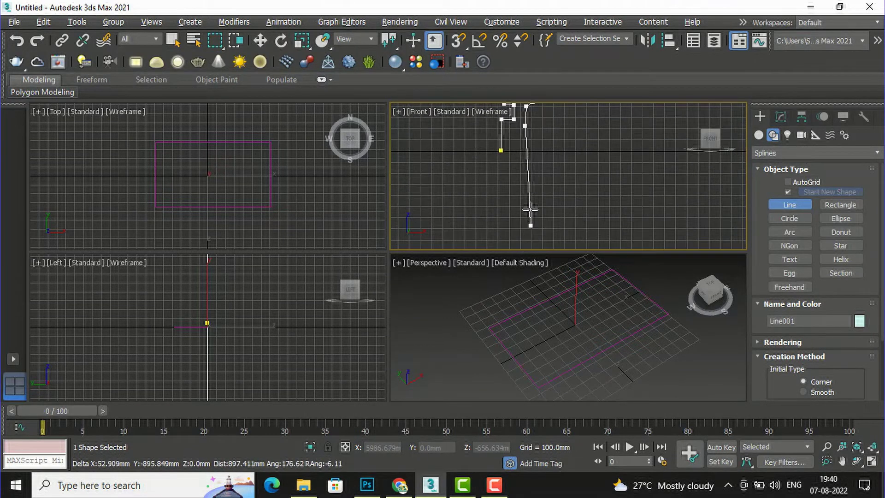
click(525, 150)
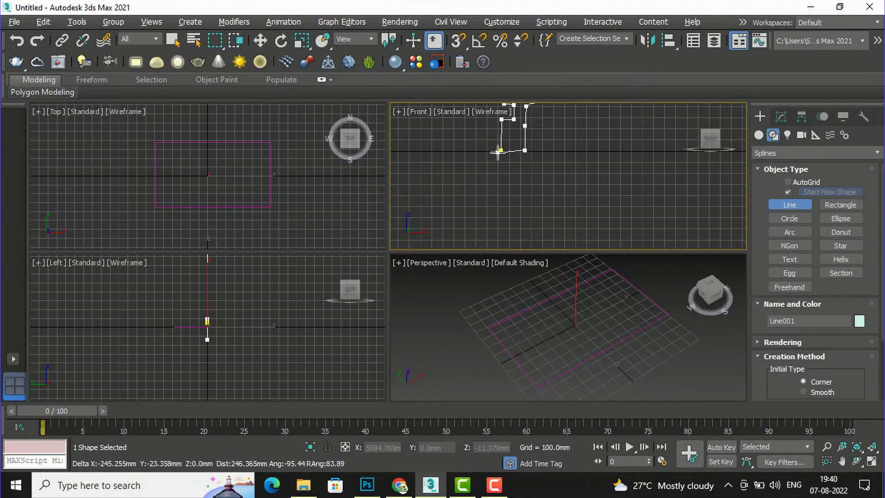
click(502, 150)
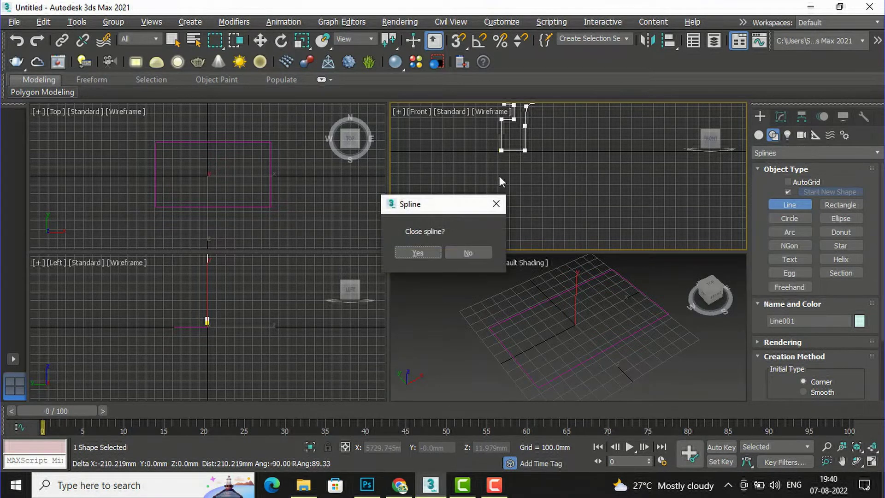
click(418, 252)
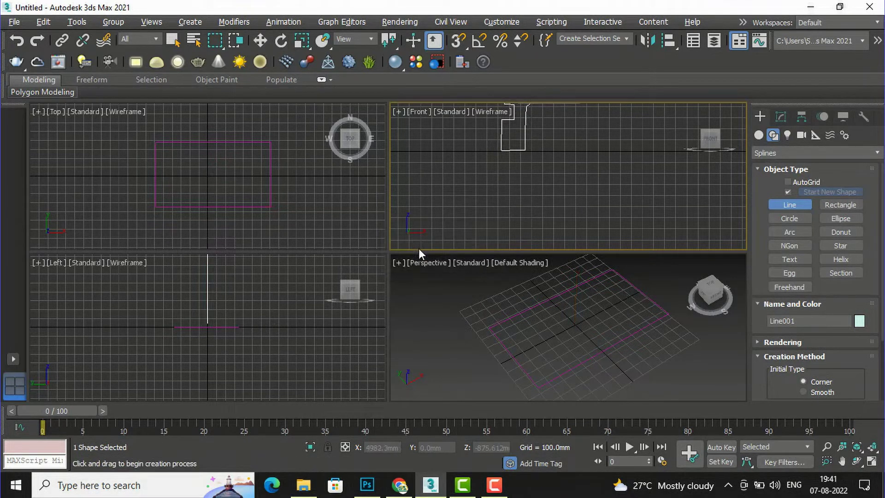
scroll(503, 228, down, 3)
scroll(503, 228, up, 3)
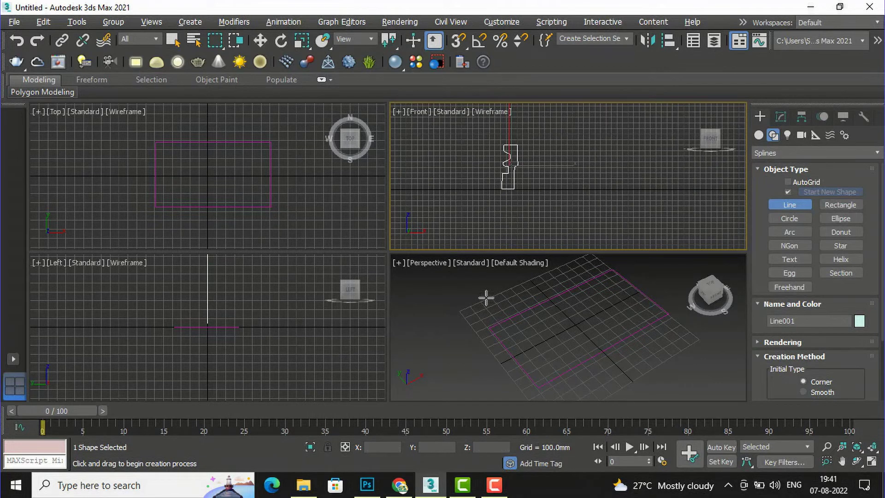
right_click(456, 288)
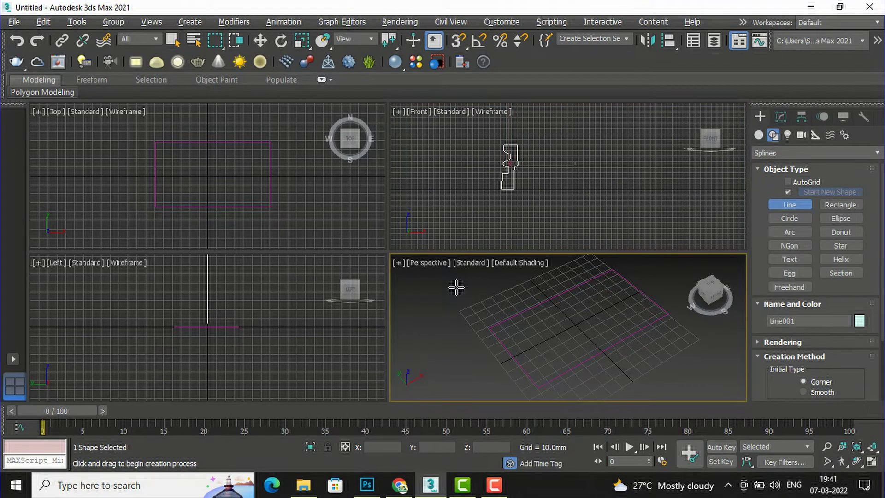
key(alt+w)
scroll(405, 251, down, 5)
scroll(404, 251, up, 5)
scroll(404, 251, down, 5)
scroll(404, 251, up, 5)
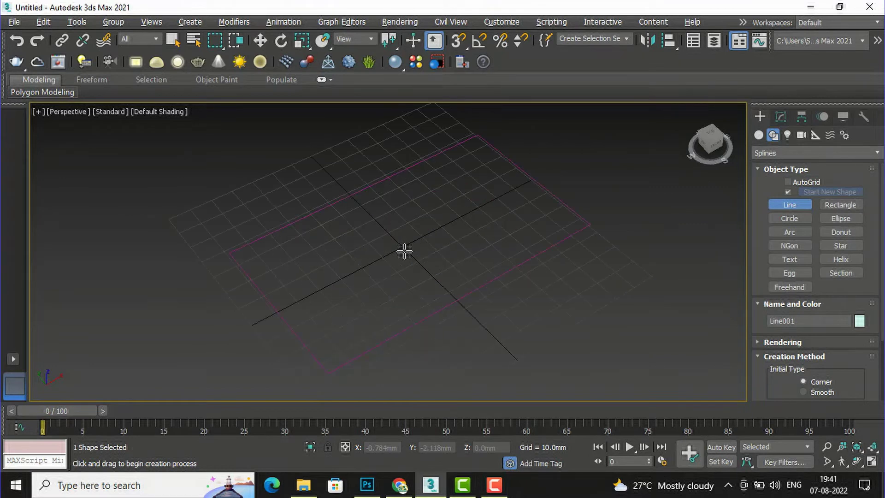
scroll(404, 251, down, 5)
scroll(404, 251, up, 3)
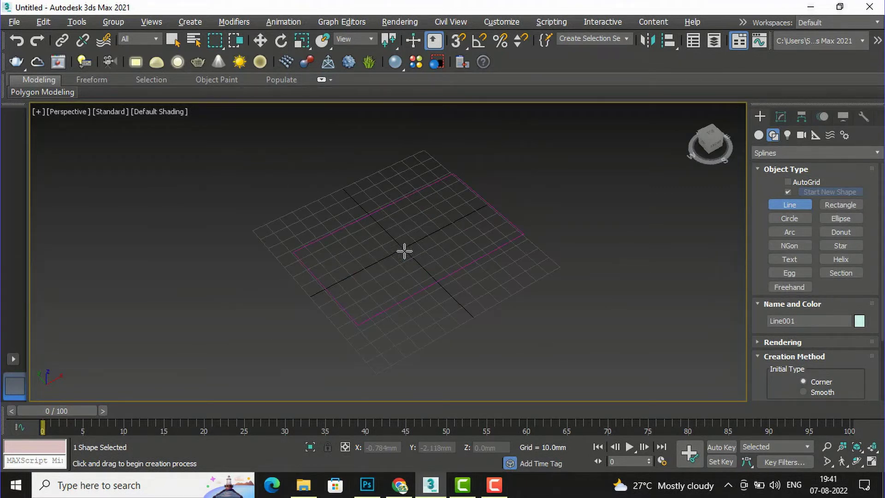
scroll(404, 251, down, 5)
scroll(404, 251, up, 7)
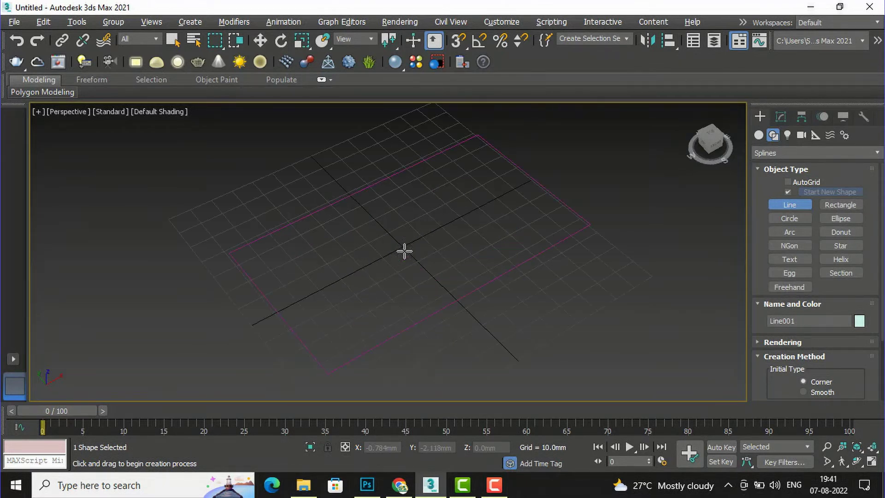
key(alt+w)
scroll(568, 197, down, 1)
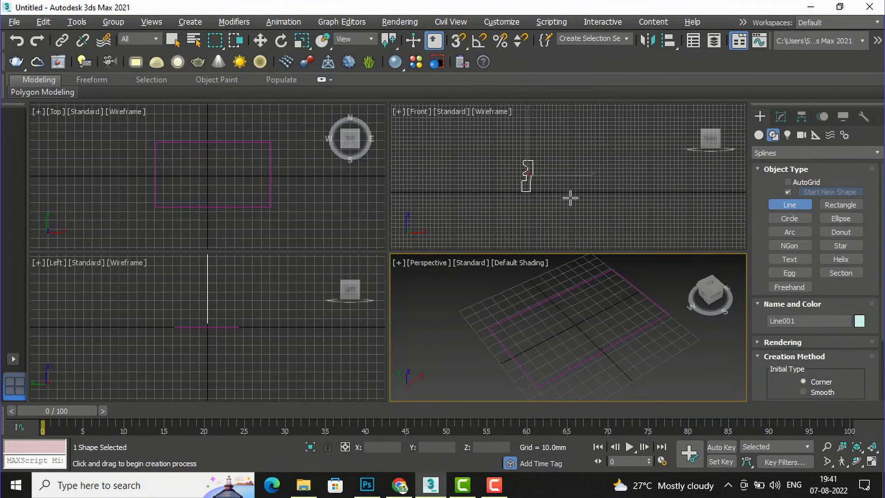
- Move Line001 left in the Front view and down in the Left view
click(260, 41)
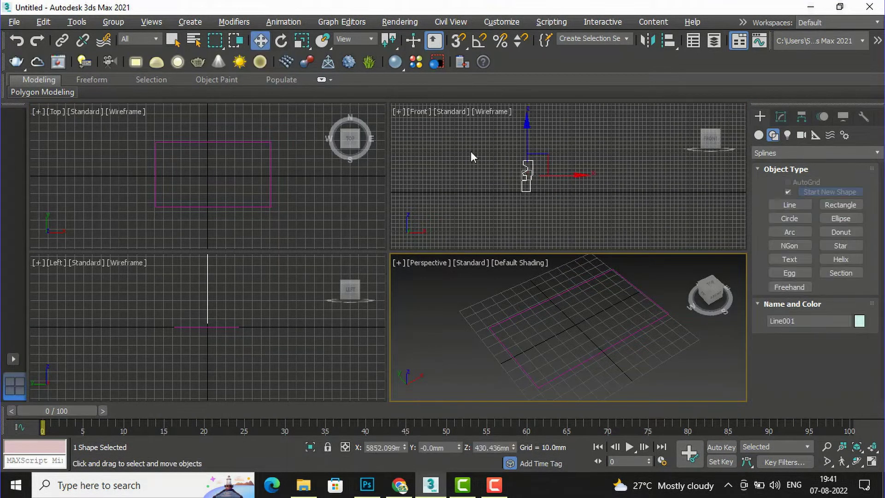
scroll(629, 202, up, 4)
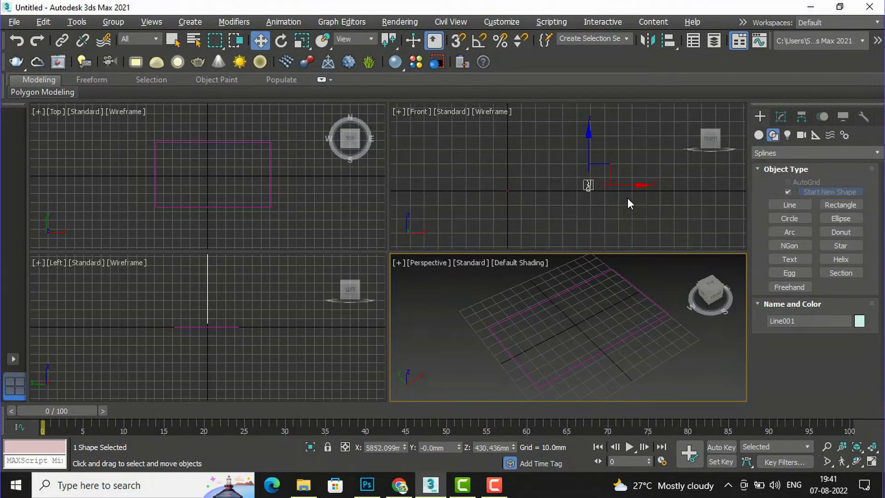
click(608, 163)
drag(609, 166, 538, 168)
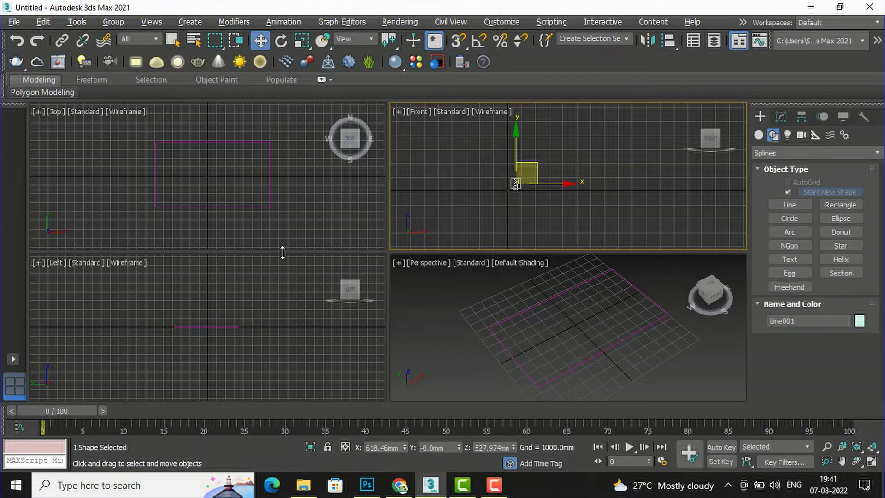
scroll(286, 300, down, 3)
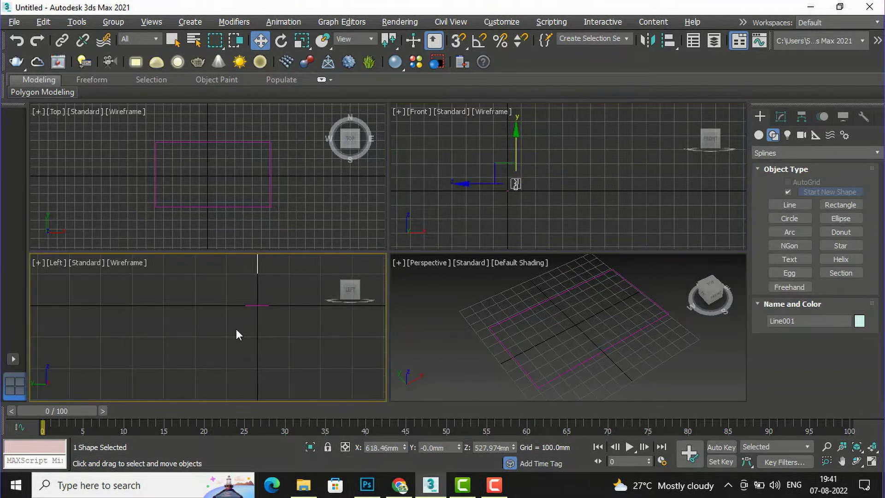
scroll(232, 326, down, 5)
drag(261, 269, 270, 297)
click(469, 295)
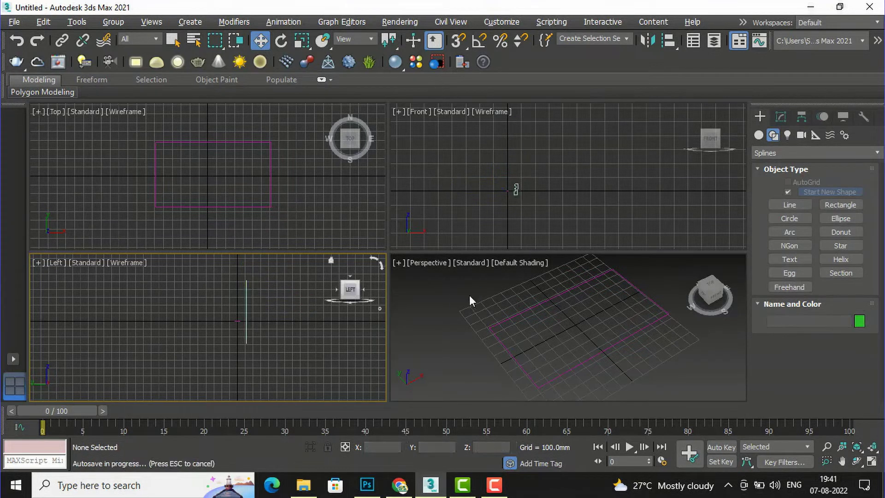
- Uniformly scale Line001 down to 32.365%, then reselect Rectangle001
scroll(466, 300, down, 5)
scroll(505, 350, down, 3)
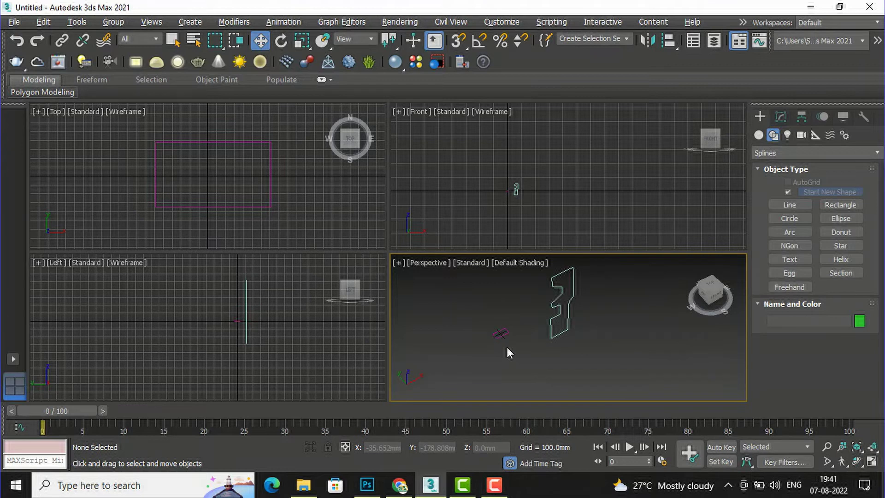
click(557, 316)
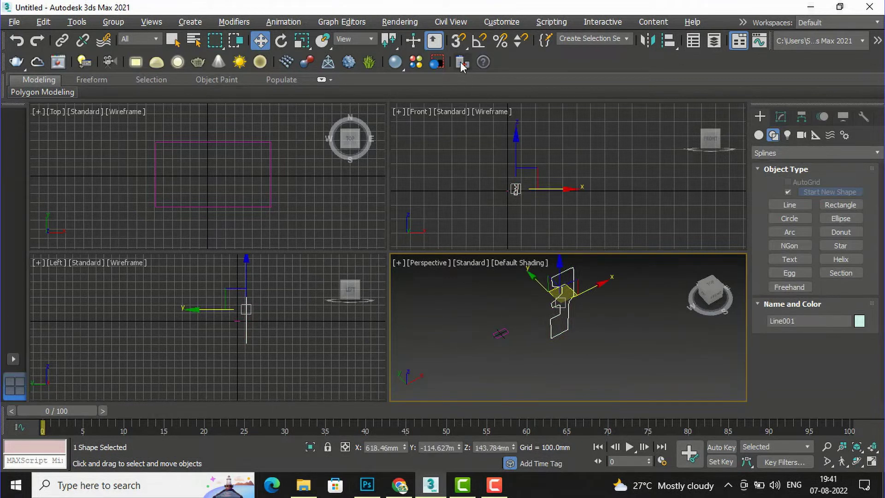
click(302, 40)
drag(516, 189, 542, 380)
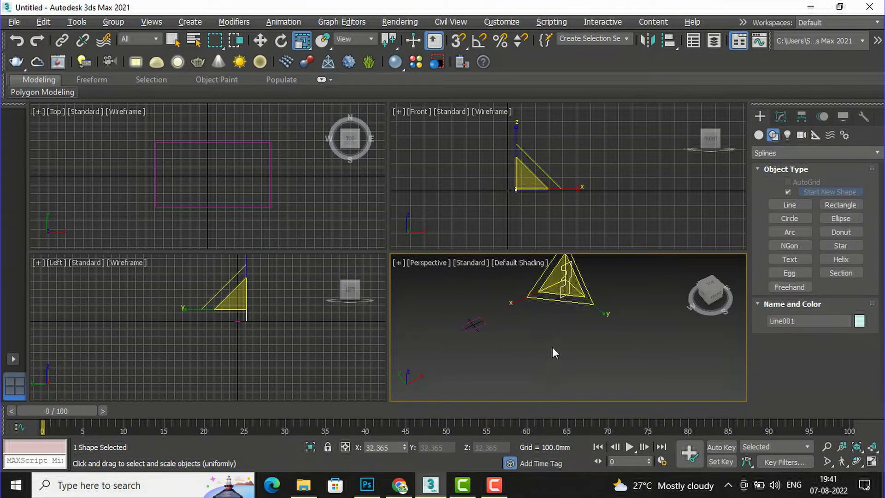
click(564, 350)
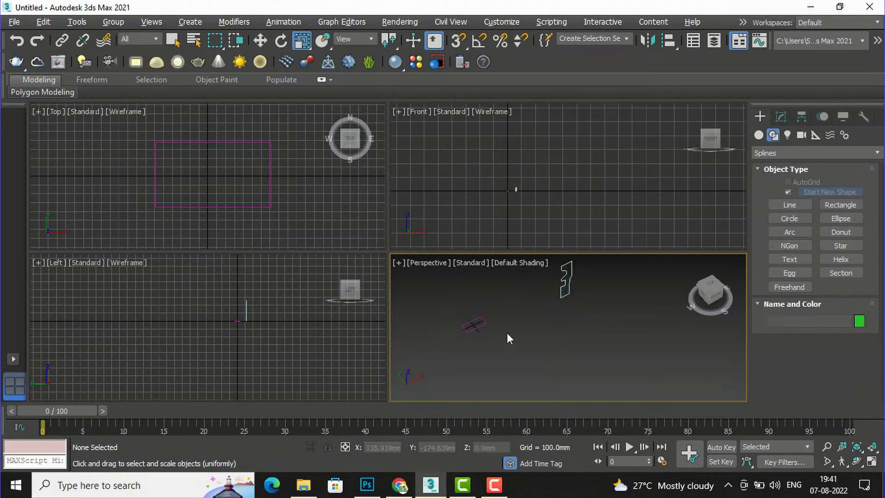
click(471, 326)
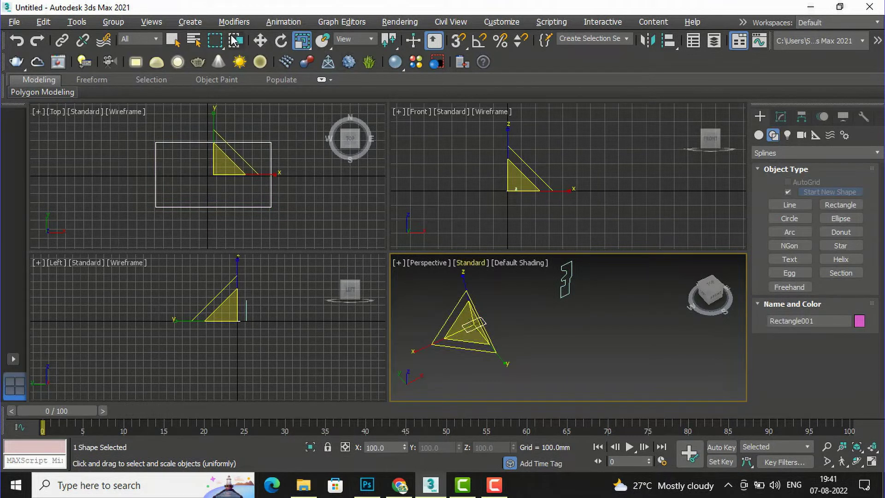
click(172, 40)
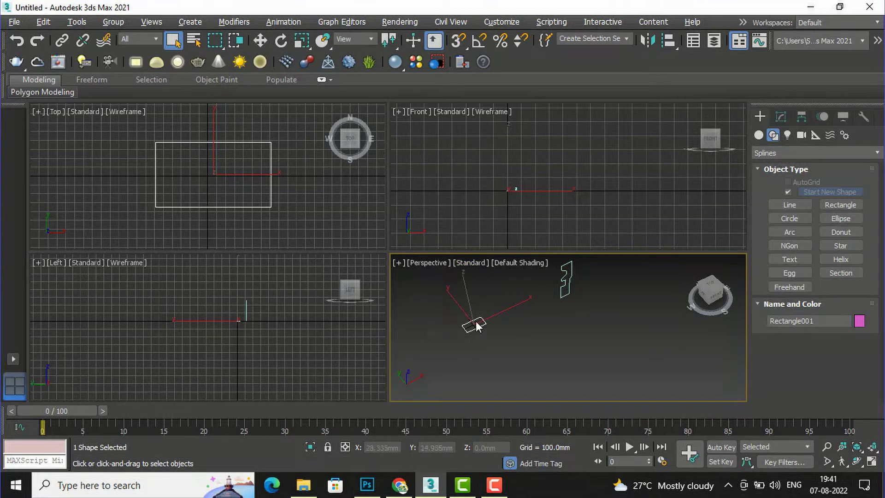
- Show Rectangle001's Sweep settings and activate Pick for its custom section
click(261, 42)
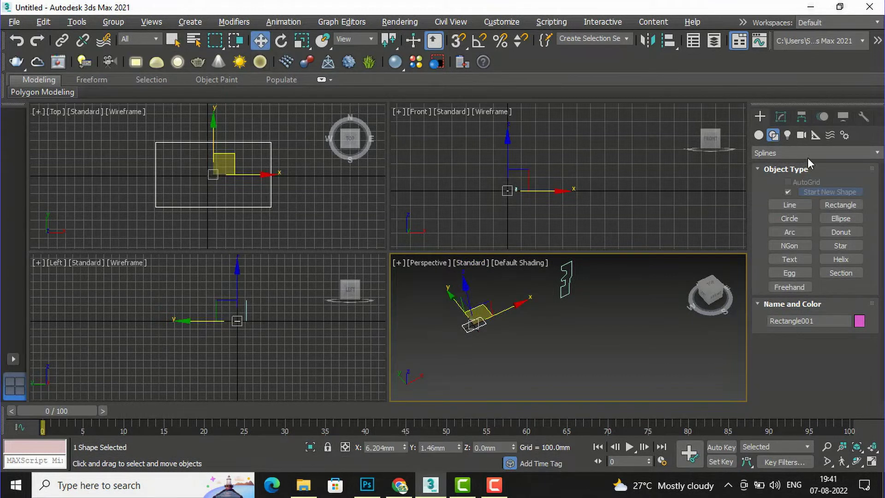
click(780, 118)
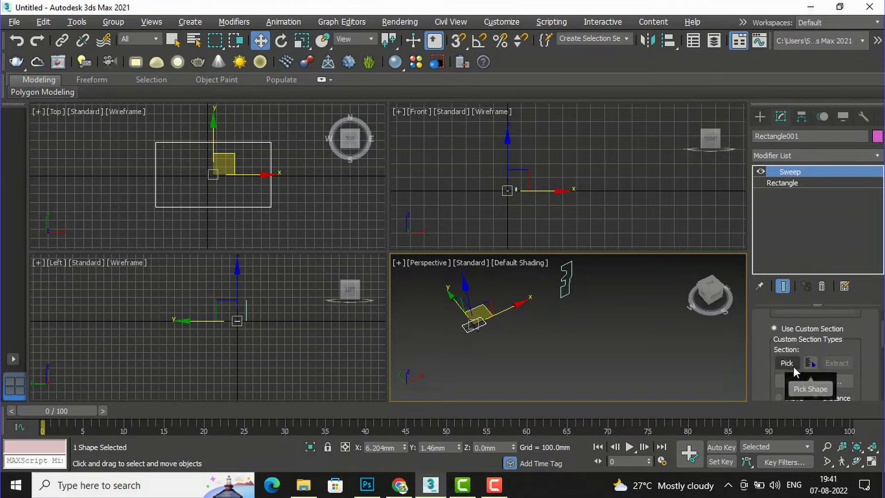
scroll(795, 355, up, 1)
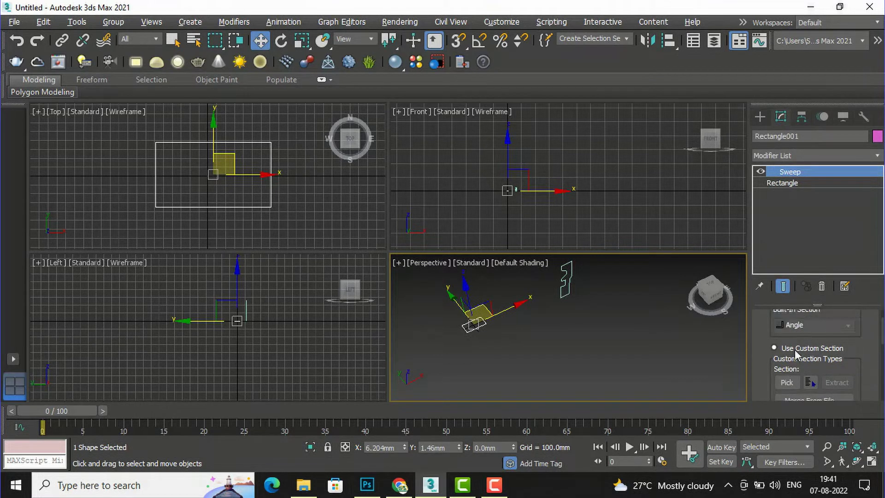
scroll(819, 348, up, 2)
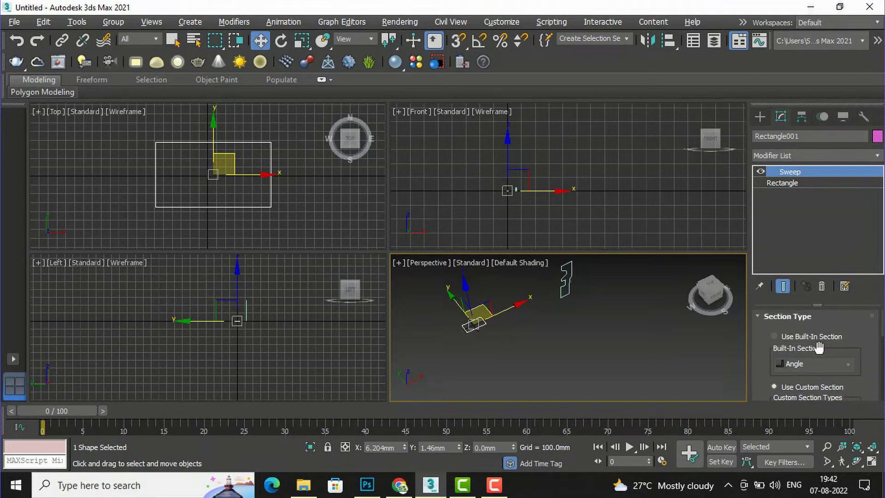
scroll(800, 336, down, 2)
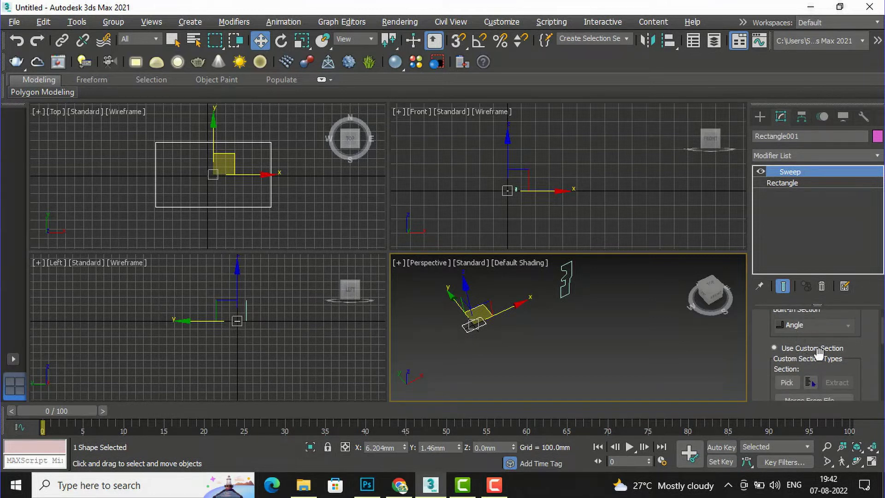
click(788, 383)
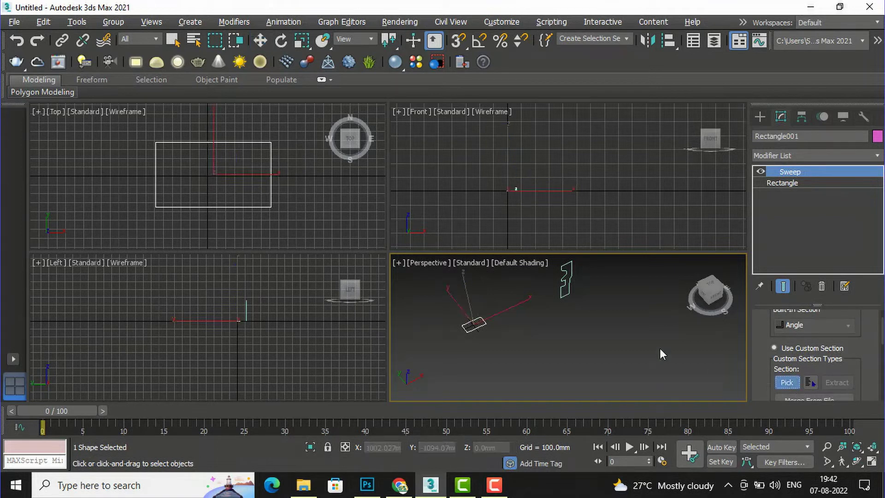
- Pick Line001 as the Sweep's custom section and orbit to inspect the pink grooved frame
click(561, 291)
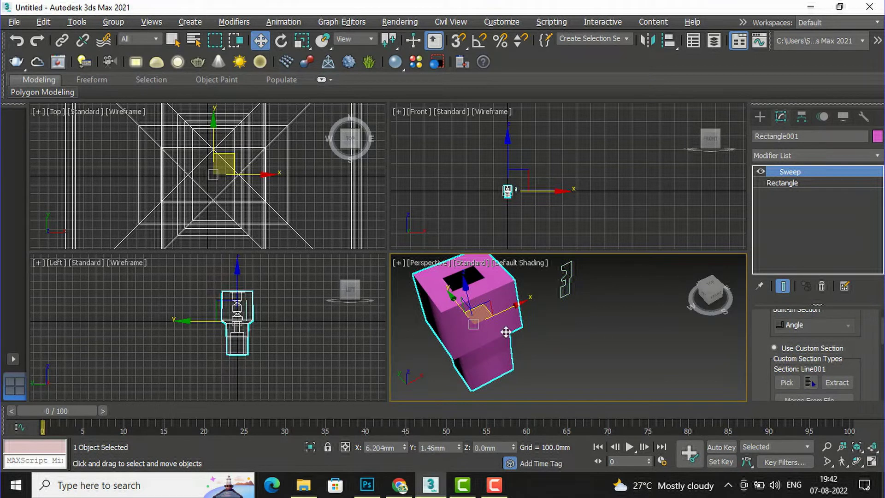
scroll(505, 331, down, 3)
scroll(506, 331, up, 4)
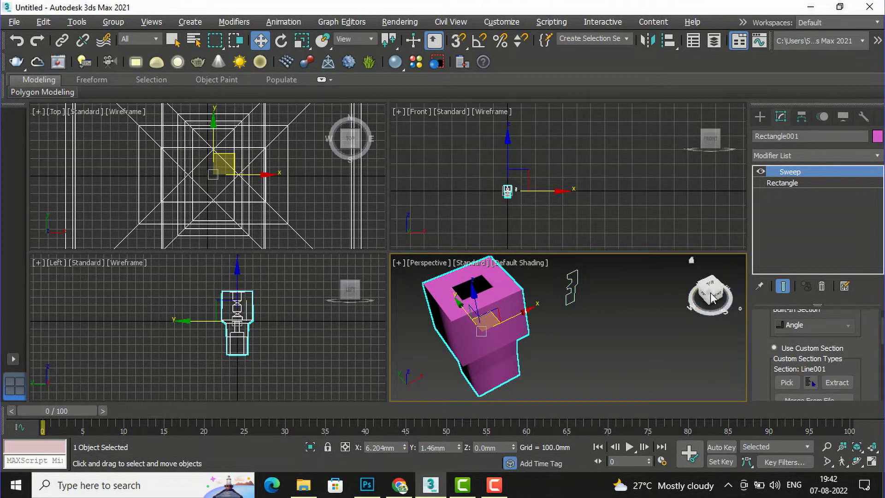
drag(719, 295, 515, 322)
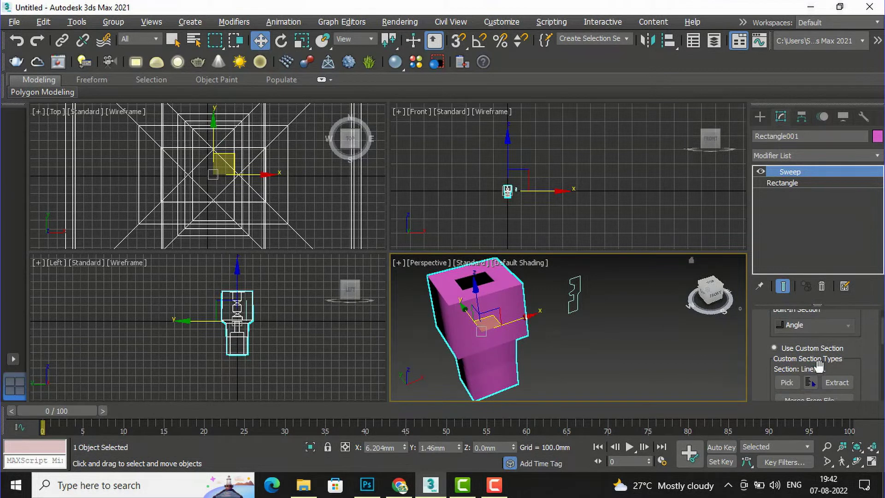
drag(810, 394, 818, 365)
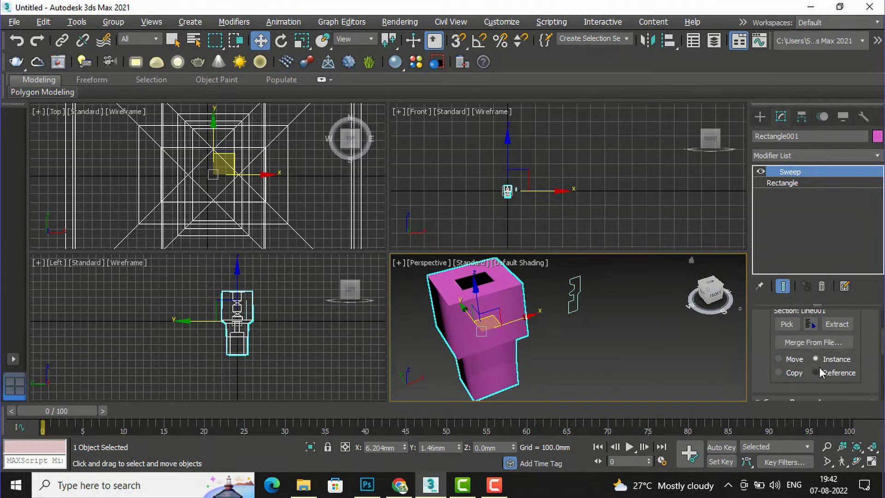
scroll(819, 367, down, 3)
scroll(794, 359, up, 1)
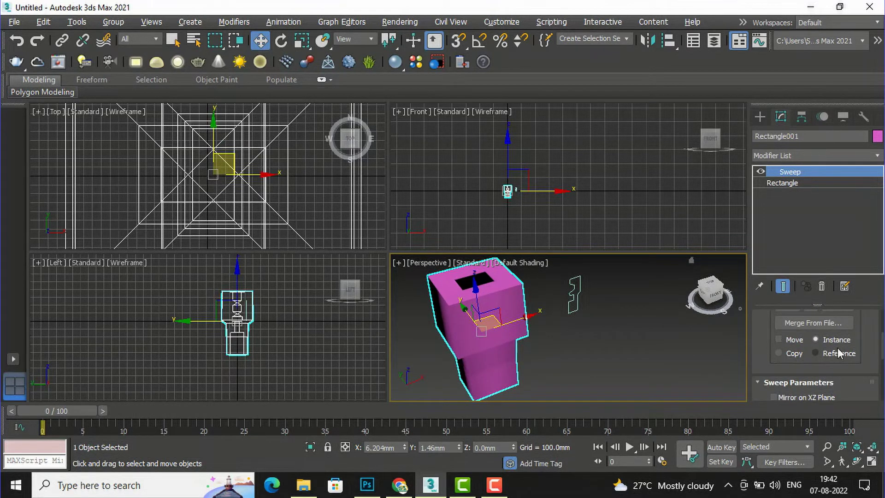
scroll(821, 357, down, 2)
scroll(824, 363, up, 2)
scroll(822, 362, down, 2)
scroll(822, 362, down, 2)
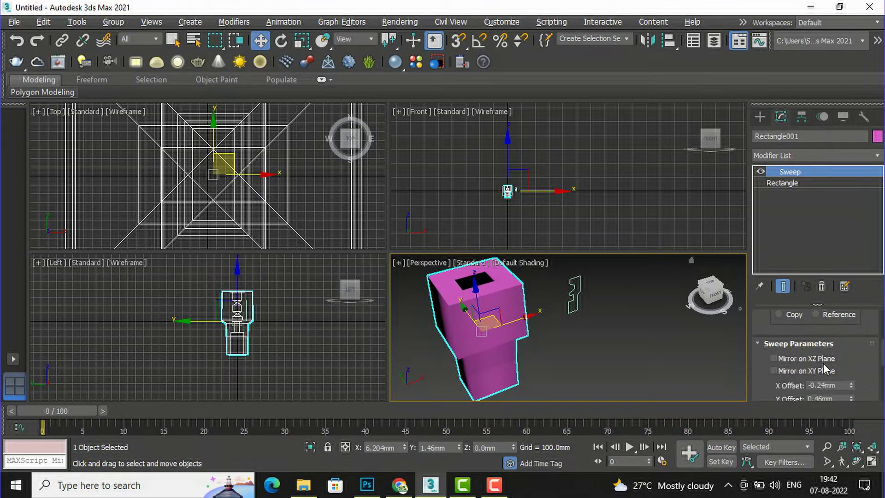
click(773, 358)
scroll(484, 315, up, 4)
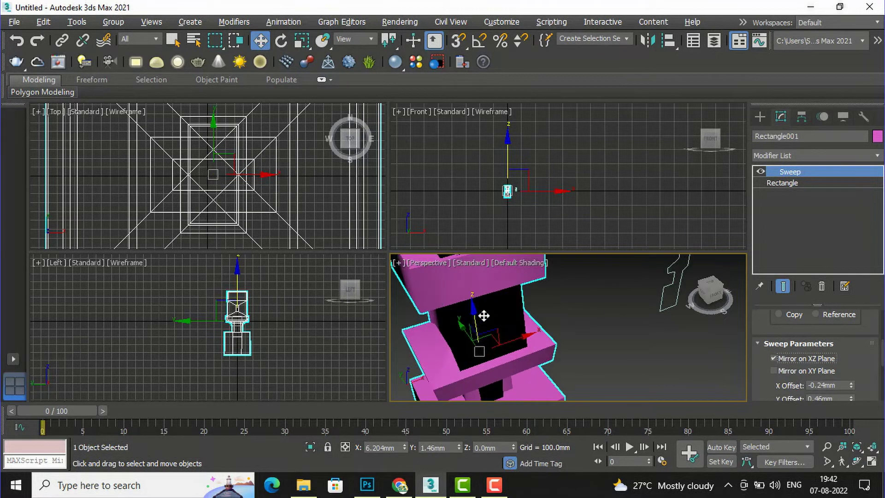
scroll(484, 315, down, 5)
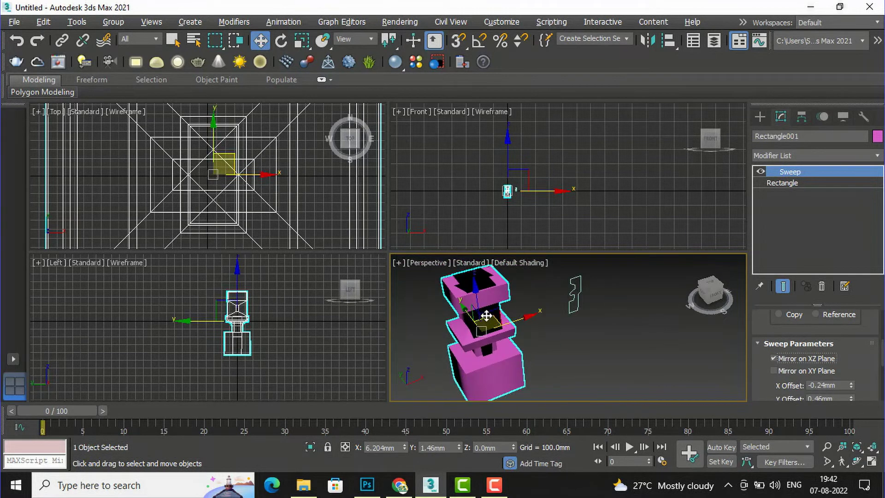
click(772, 371)
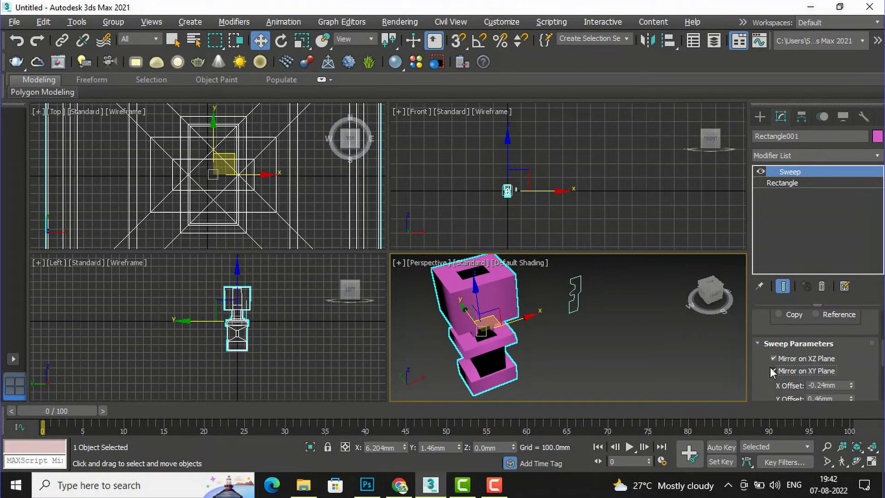
click(772, 370)
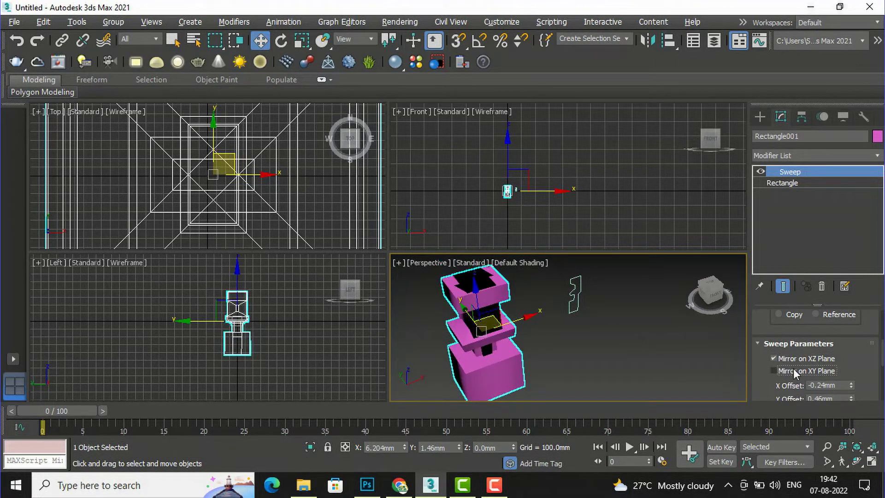
click(774, 357)
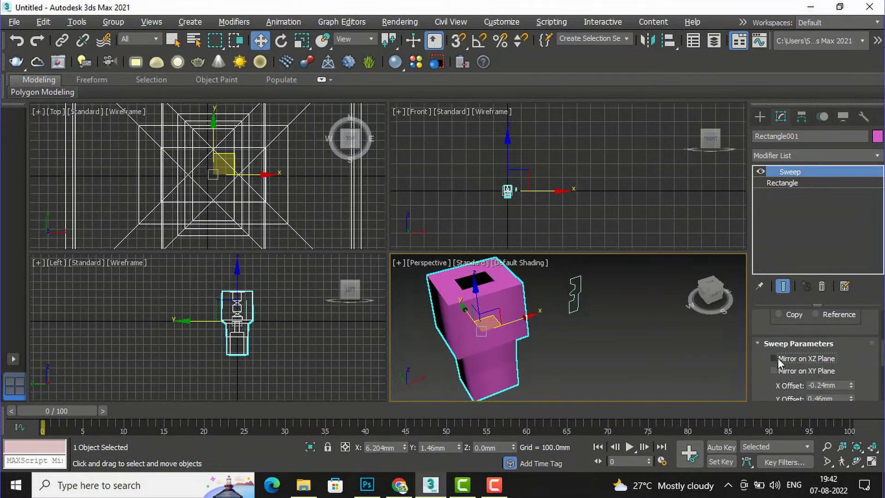
scroll(834, 377, down, 1)
scroll(852, 365, down, 4)
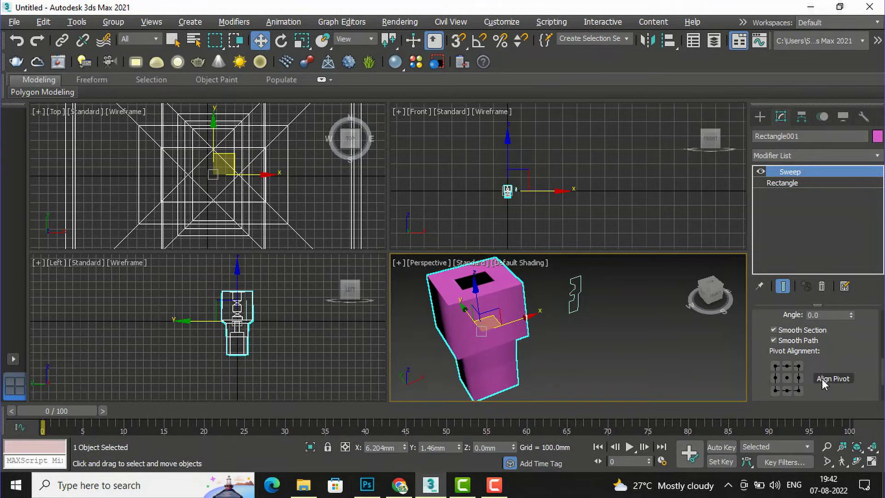
- Enable Align Pivot and try left-middle, bottom-left, top-left, centre and middle-right alignment points
click(823, 381)
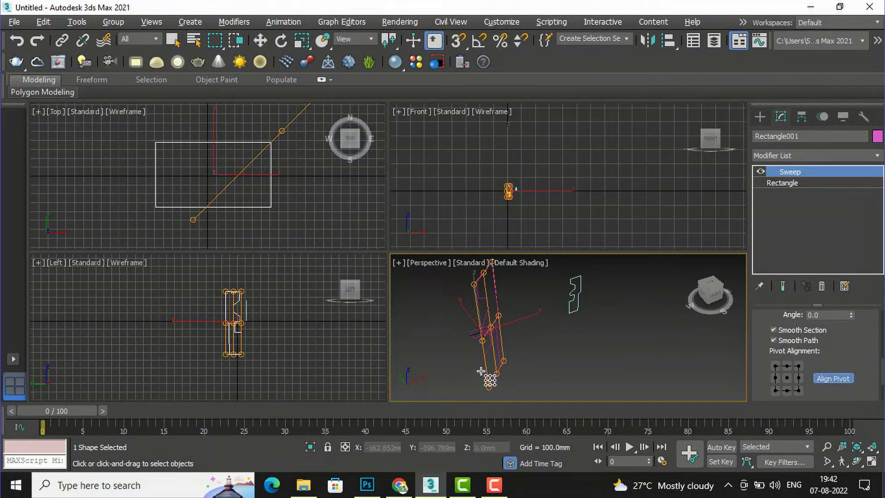
scroll(489, 369, up, 4)
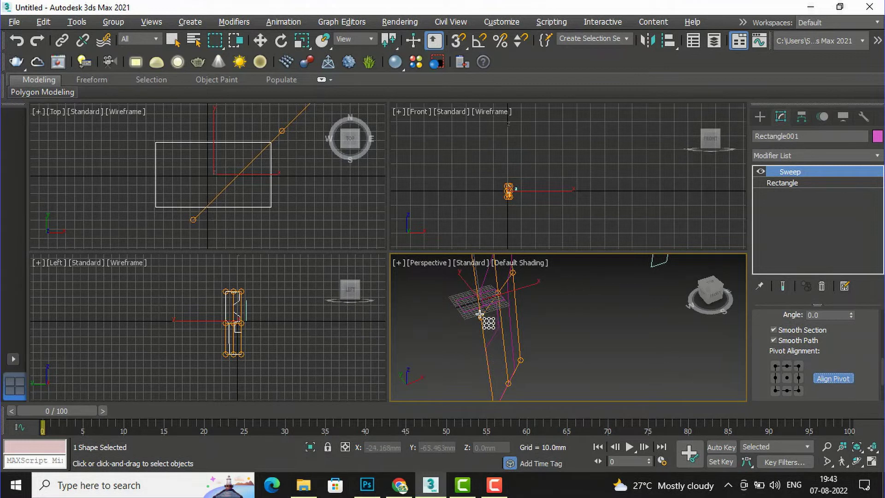
click(480, 318)
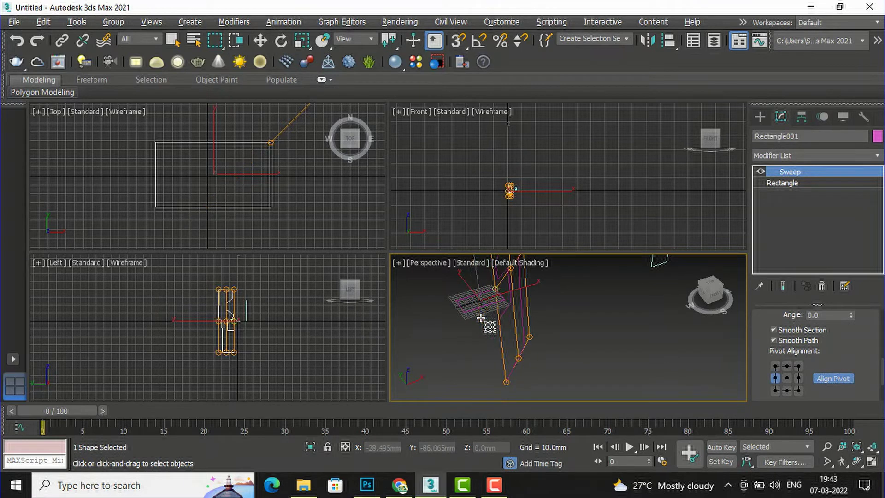
click(508, 380)
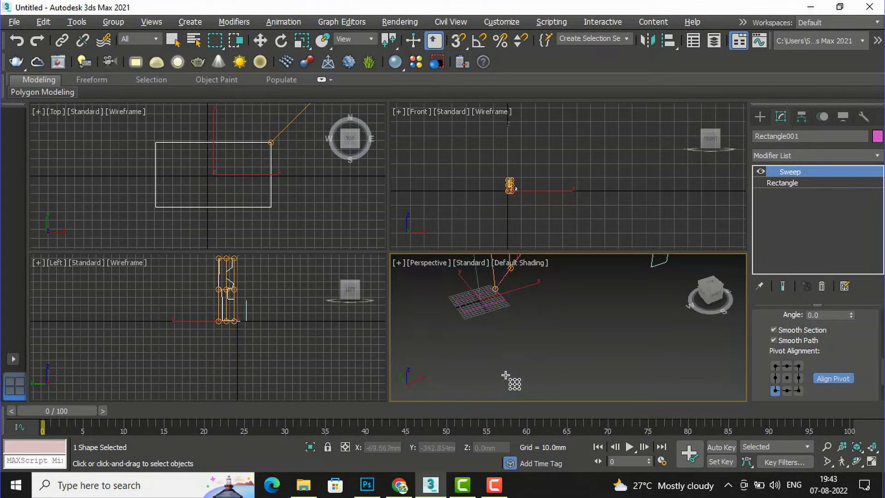
scroll(507, 371, down, 4)
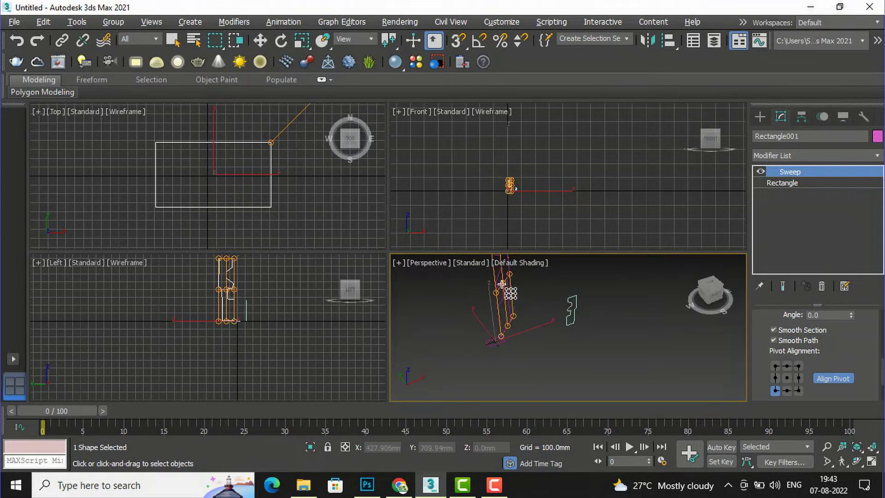
scroll(576, 307, up, 4)
scroll(581, 308, down, 3)
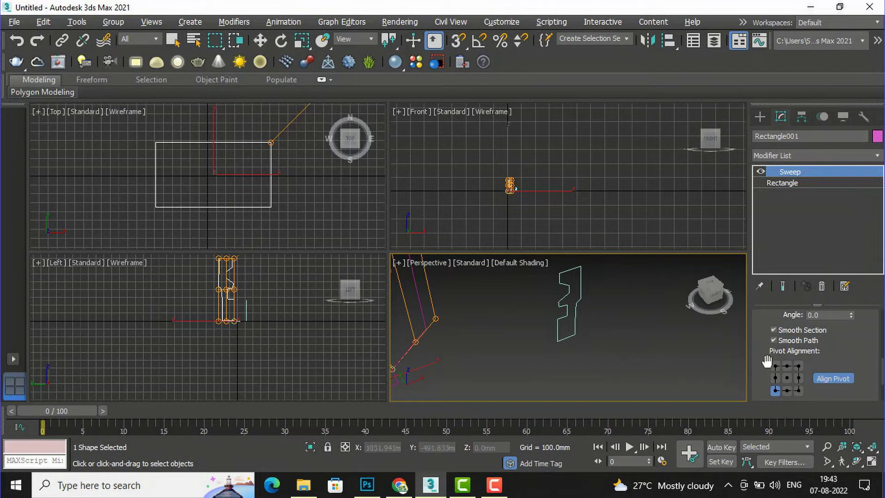
click(776, 377)
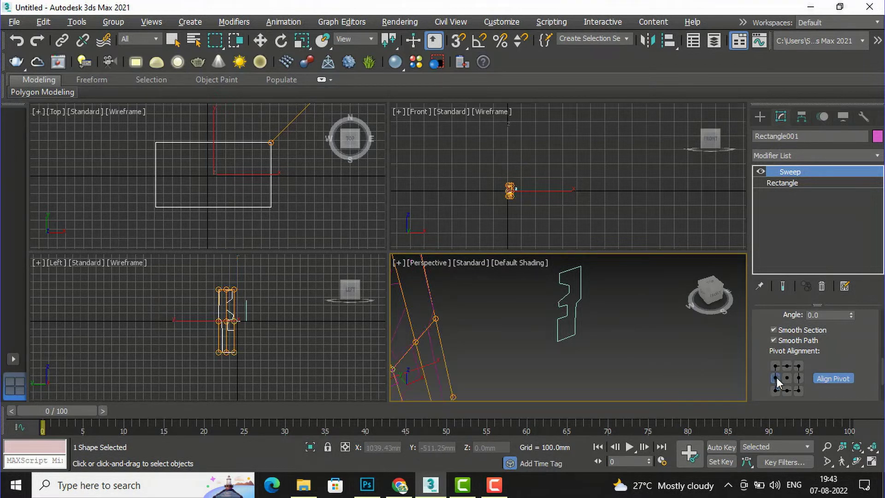
click(776, 366)
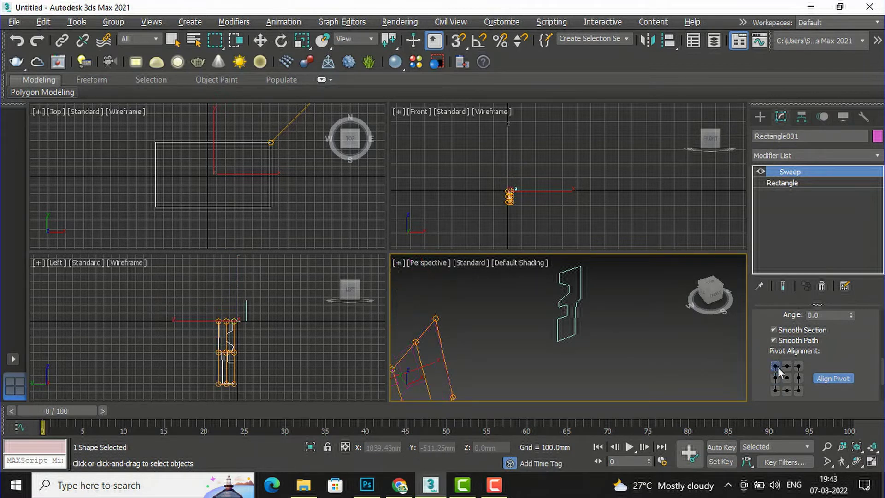
click(785, 377)
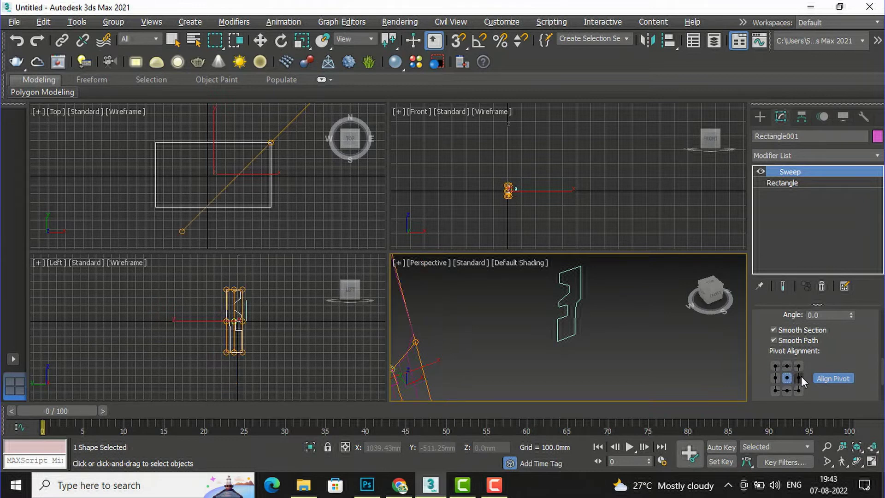
click(799, 377)
- Settle on the middle-left Pivot Alignment point and toggle Align Pivot off and on
click(824, 379)
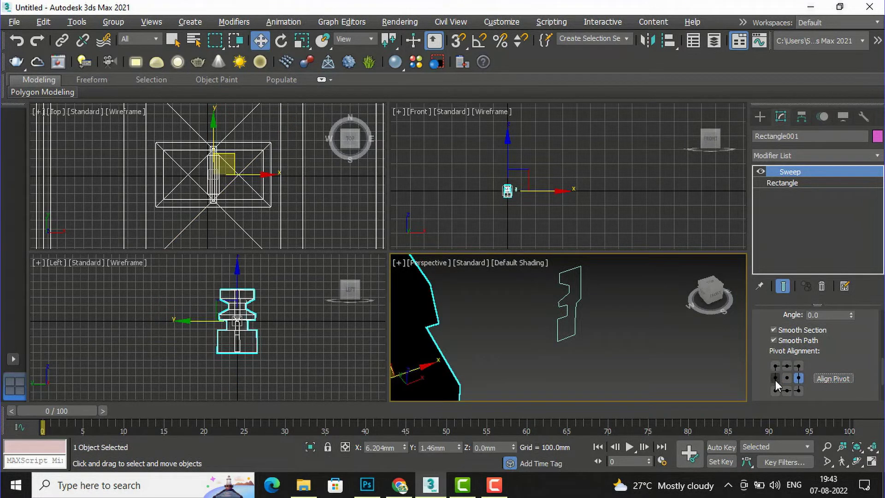
click(775, 378)
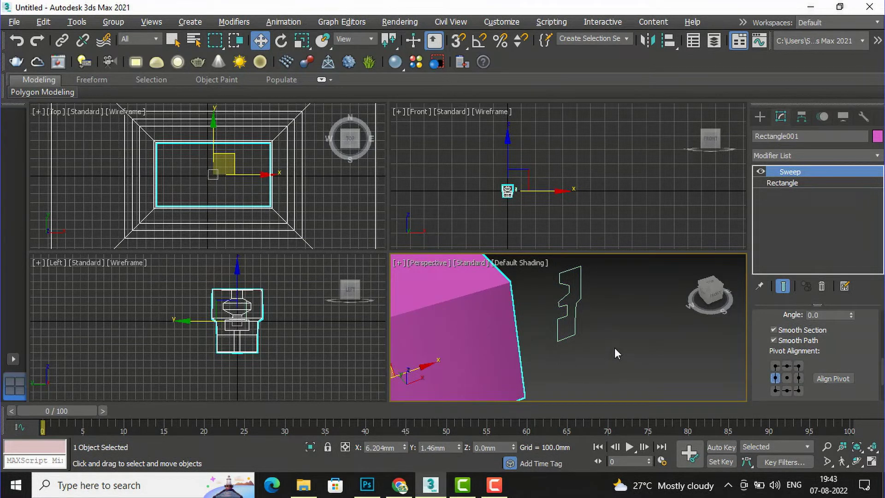
scroll(566, 342, down, 3)
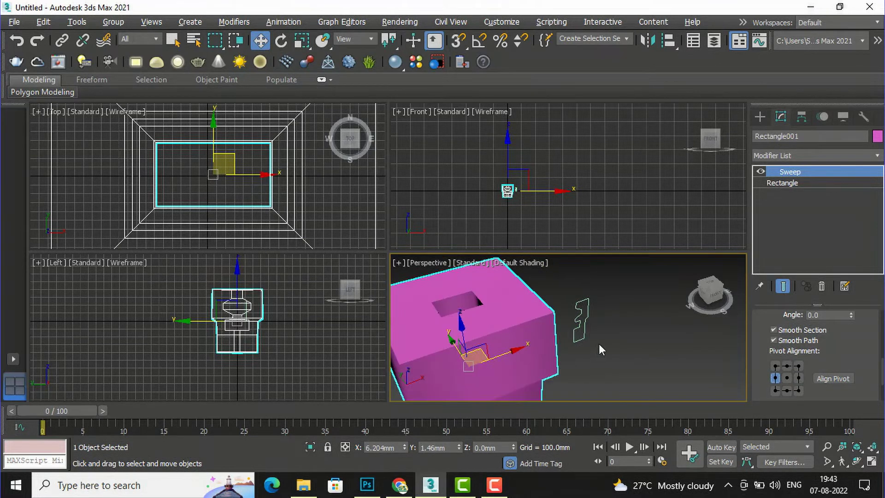
click(823, 379)
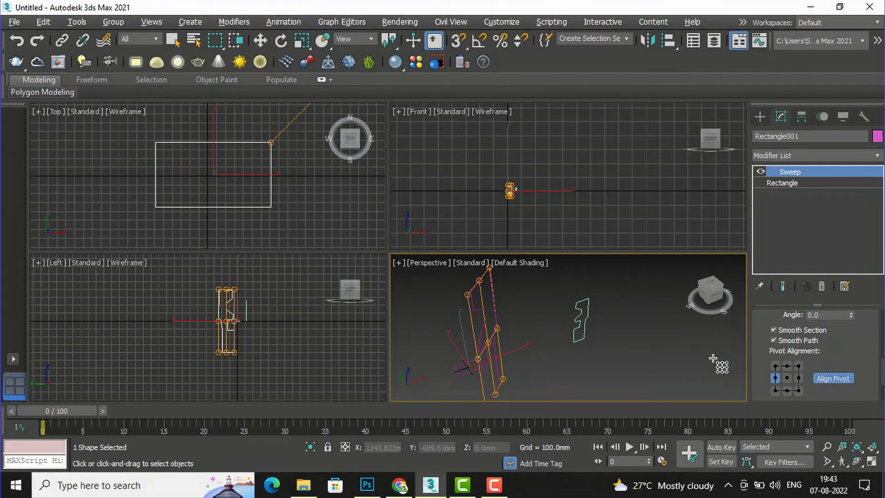
click(836, 378)
- Select Rectangle001, revert its Sweep to the built-in Angle section, then deselect in the Front view
scroll(836, 373, down, 3)
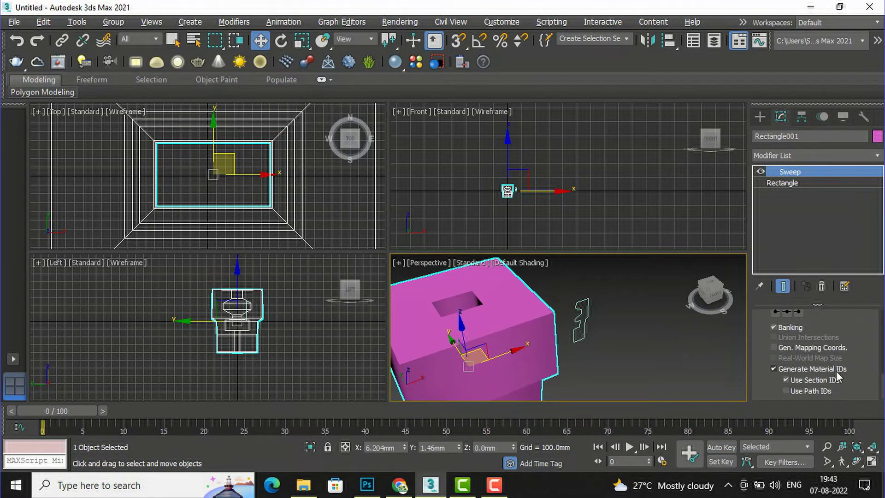
scroll(820, 354, up, 2)
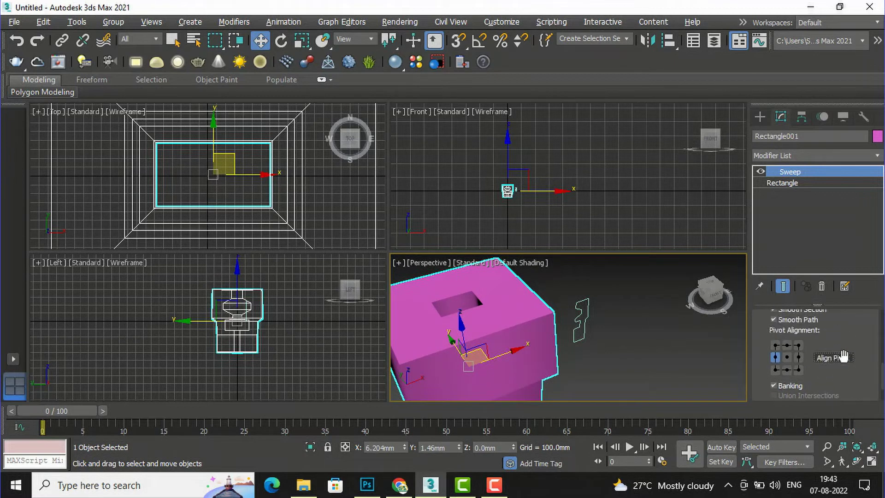
scroll(829, 330, up, 2)
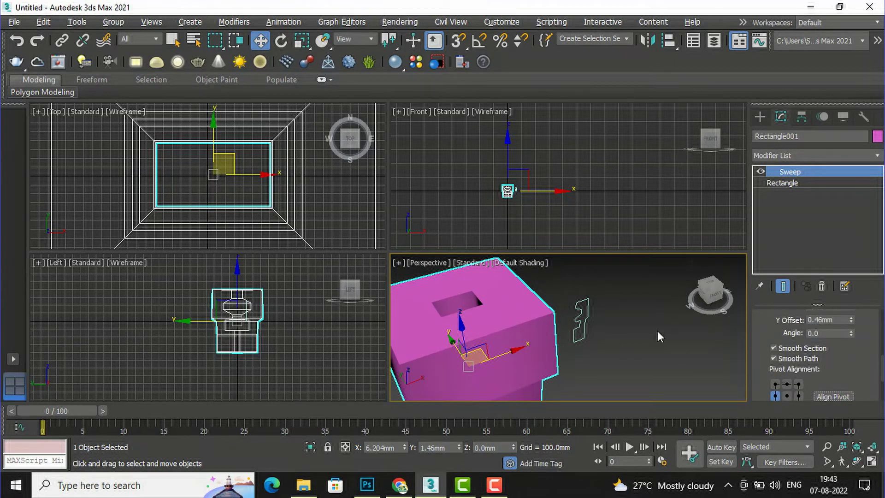
click(576, 317)
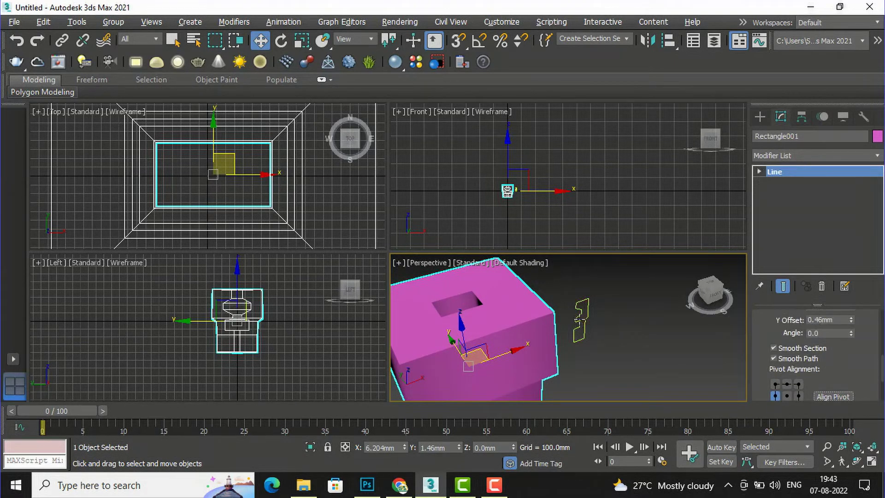
click(571, 322)
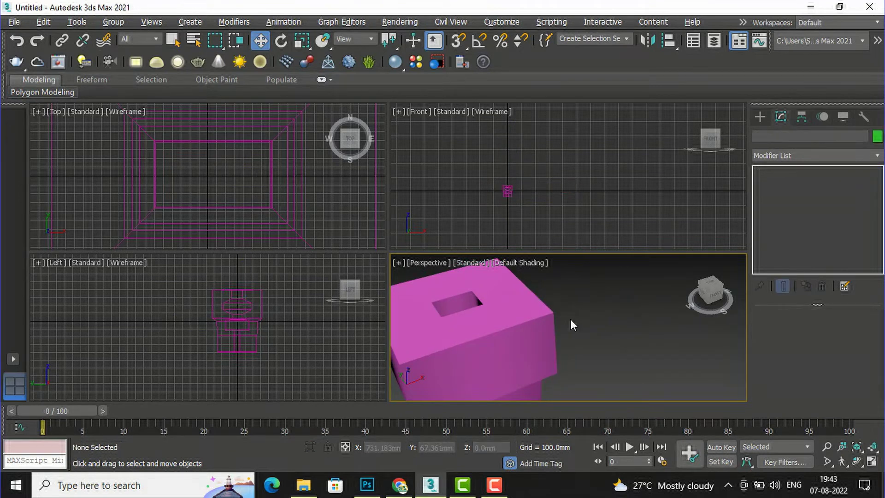
click(521, 317)
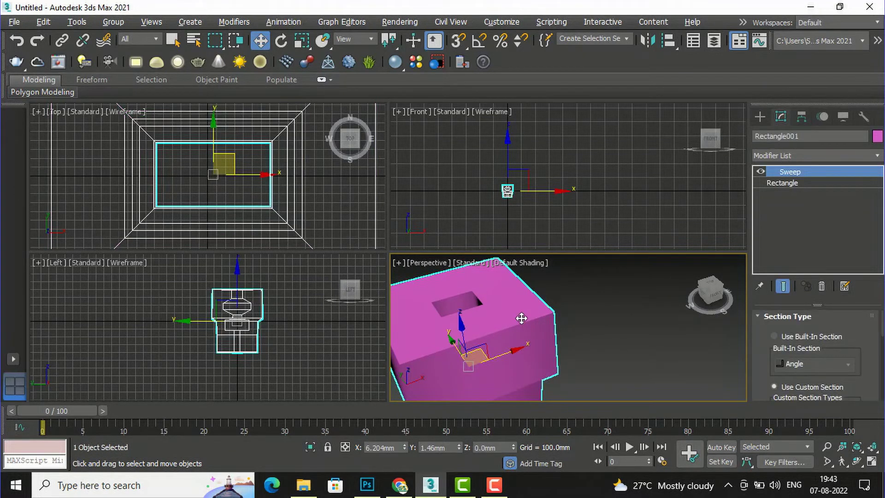
click(782, 336)
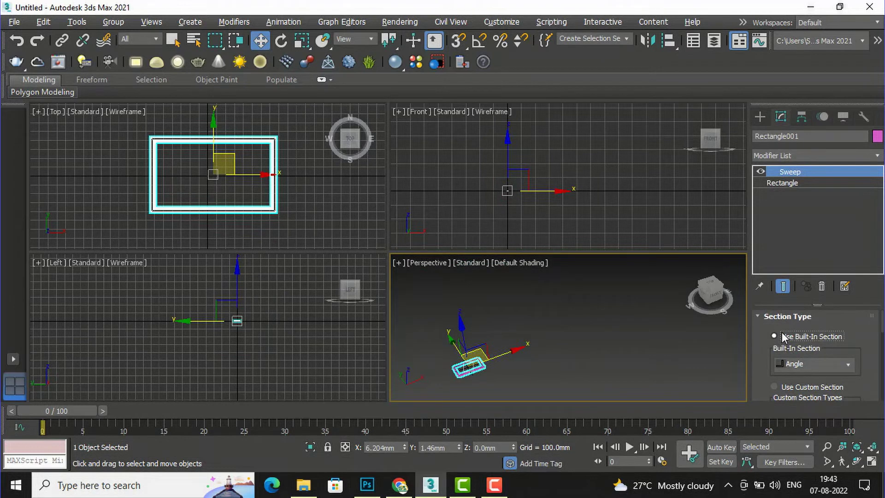
scroll(457, 374, up, 10)
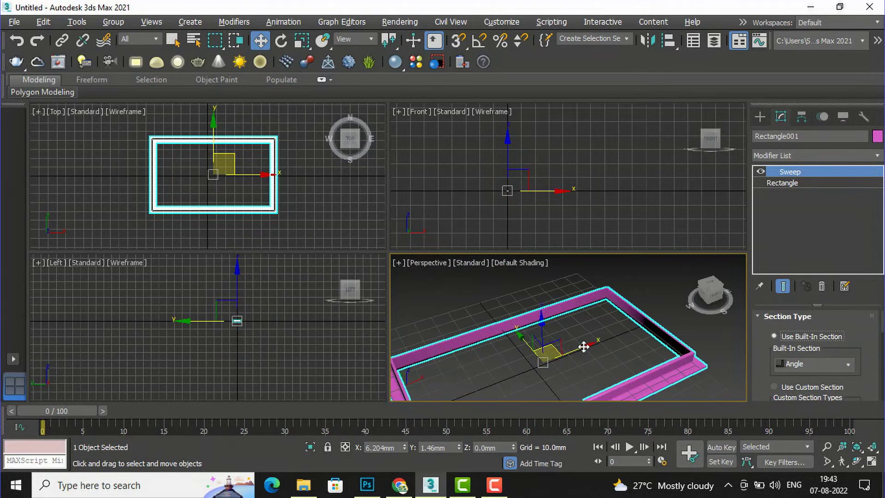
scroll(502, 291, down, 3)
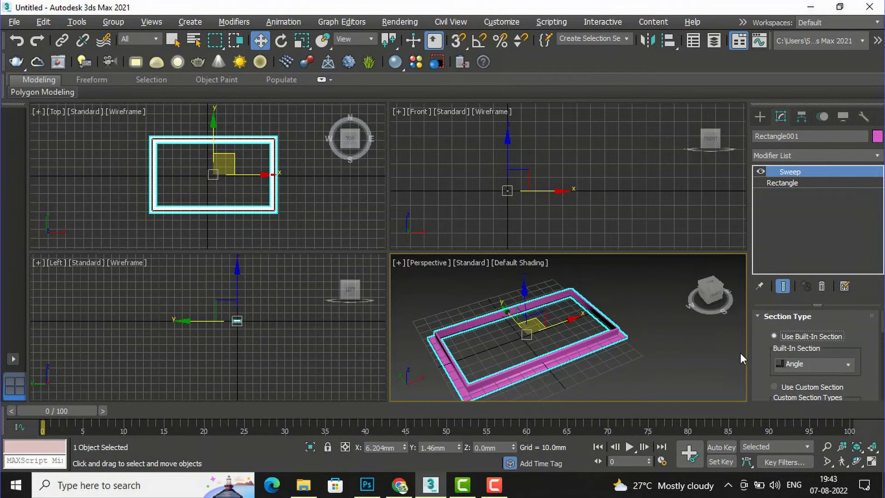
click(541, 206)
scroll(502, 188, down, 5)
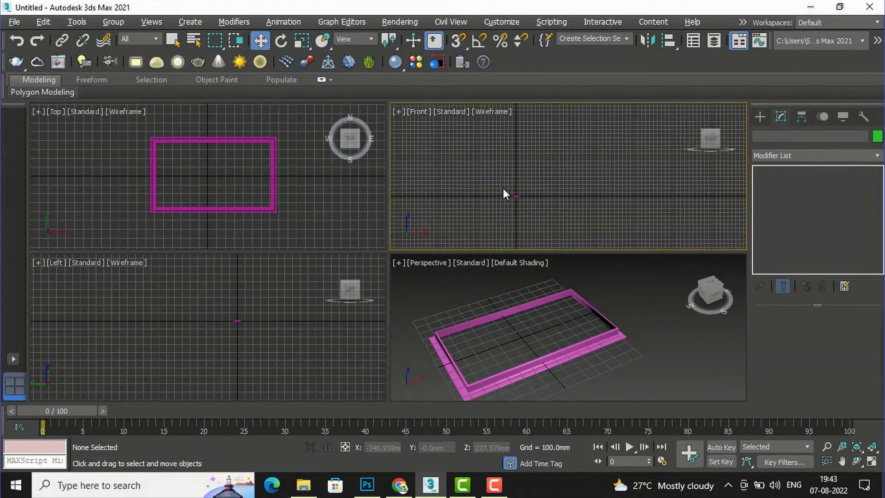
- Start a Line spline from Create > Shapes and place its first two vertices in the Front view
scroll(507, 203, up, 3)
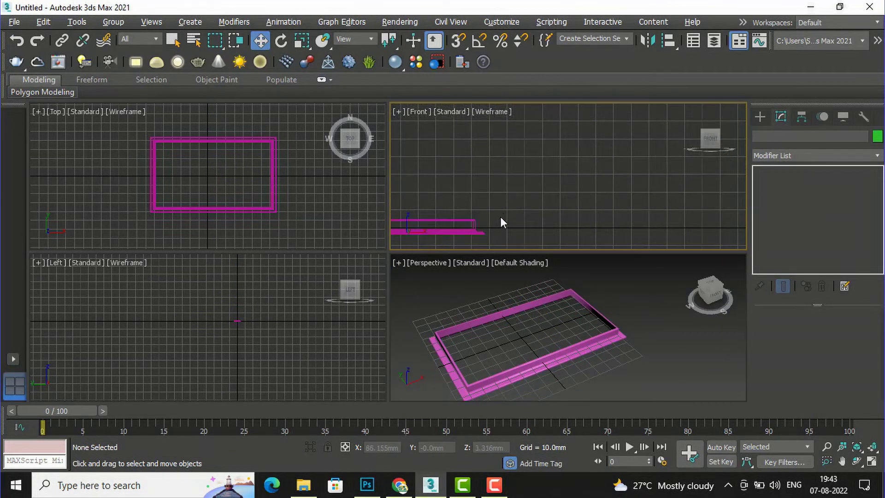
scroll(499, 226, up, 1)
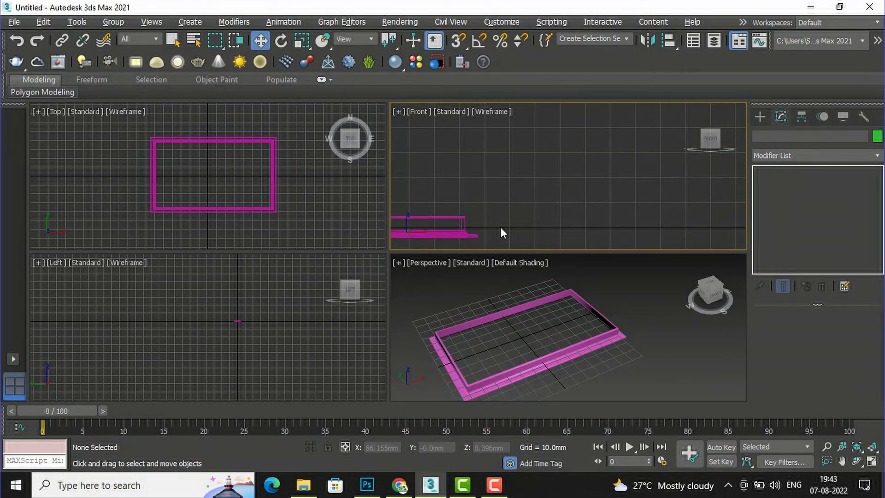
click(760, 116)
click(784, 204)
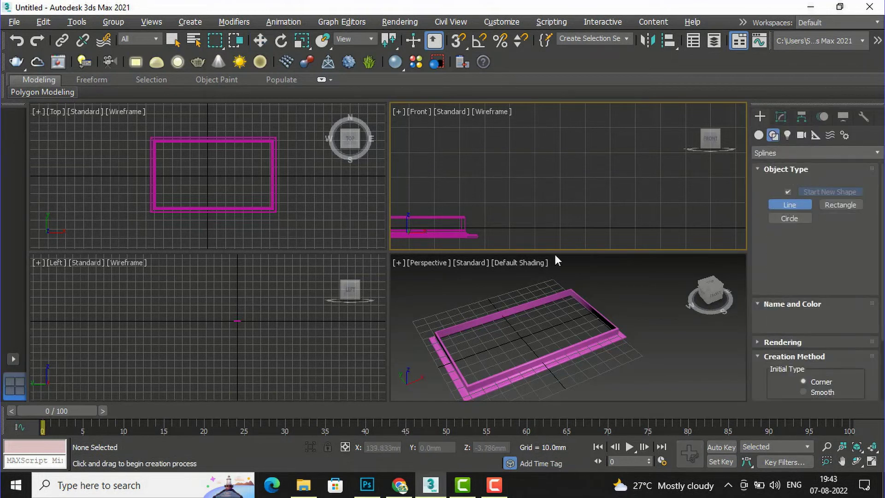
click(494, 225)
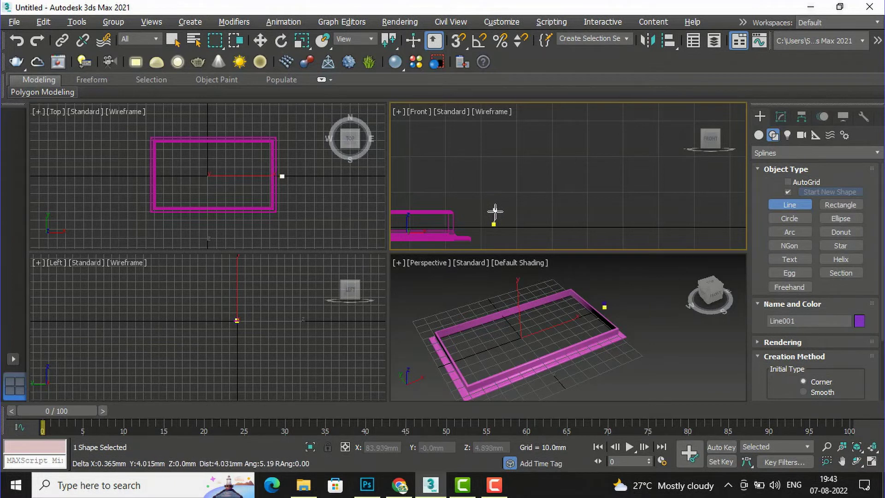
scroll(494, 212, up, 5)
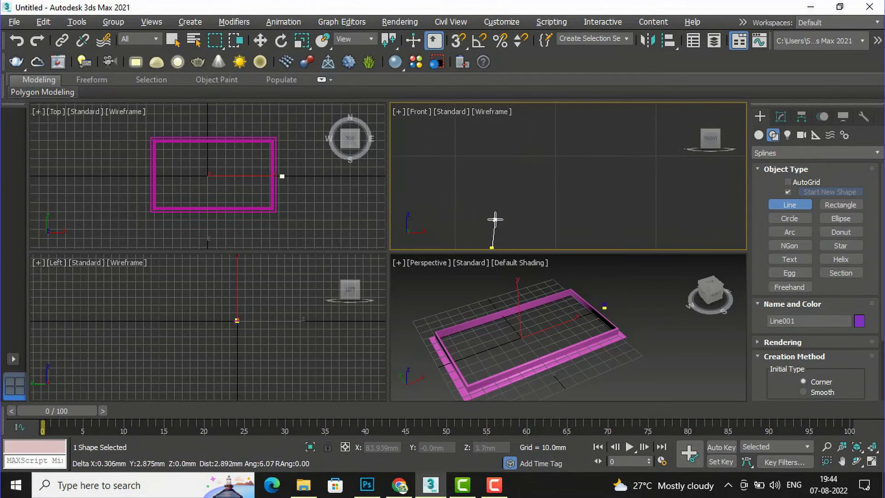
click(490, 218)
- Trace the stepped, notched corner points of the profile up the left side and across the top
click(509, 218)
click(506, 198)
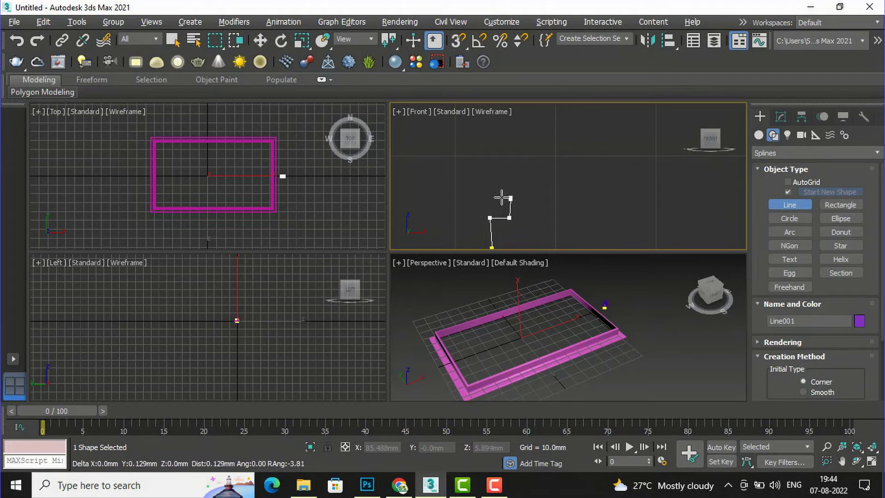
click(496, 198)
click(495, 178)
click(514, 176)
click(515, 163)
click(499, 163)
click(499, 151)
click(536, 151)
click(538, 210)
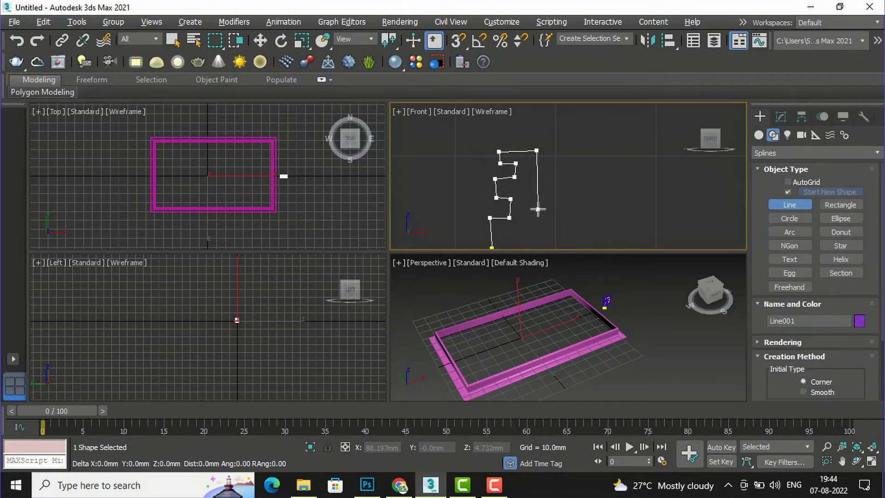
click(538, 197)
- Add the bottom-right corner, close the spline at its start, and maximize the Perspective view
scroll(542, 184, down, 3)
scroll(533, 223, up, 5)
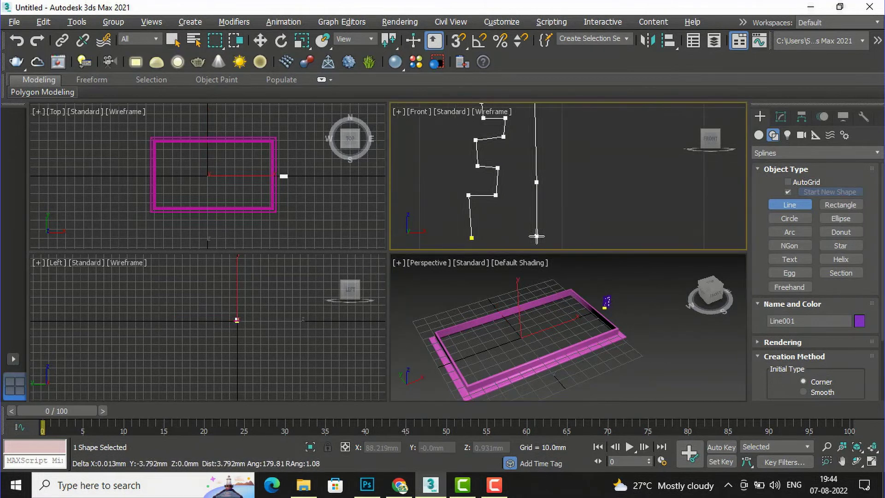
click(536, 236)
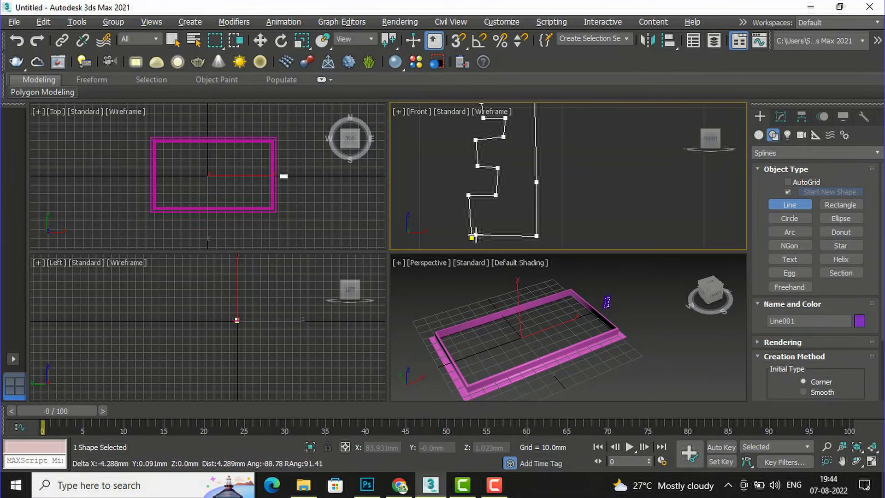
click(472, 238)
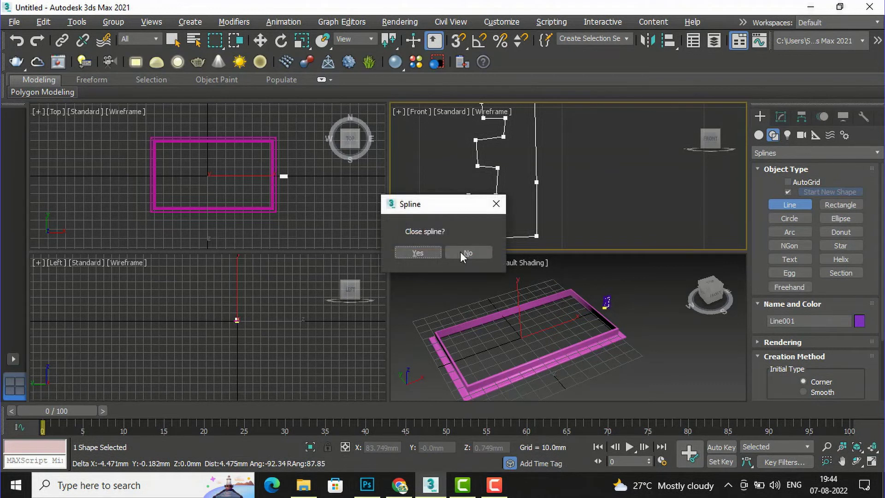
click(416, 253)
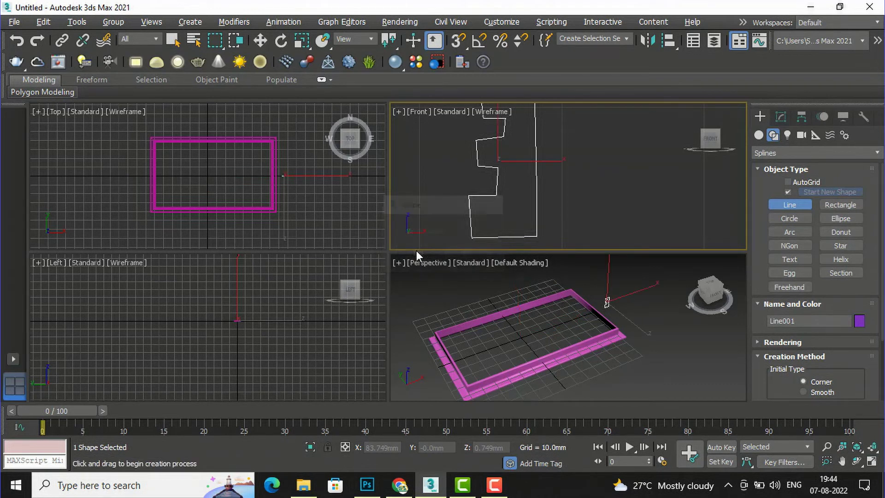
right_click(613, 389)
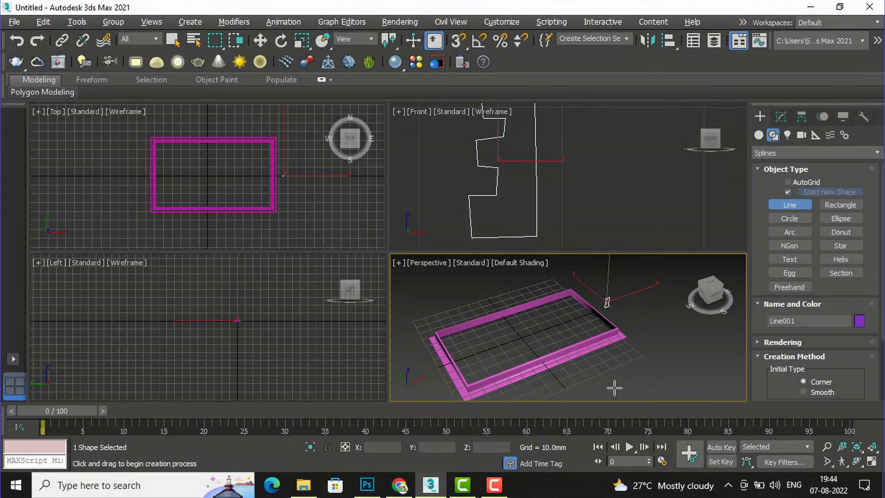
key(alt+w)
scroll(484, 254, up, 4)
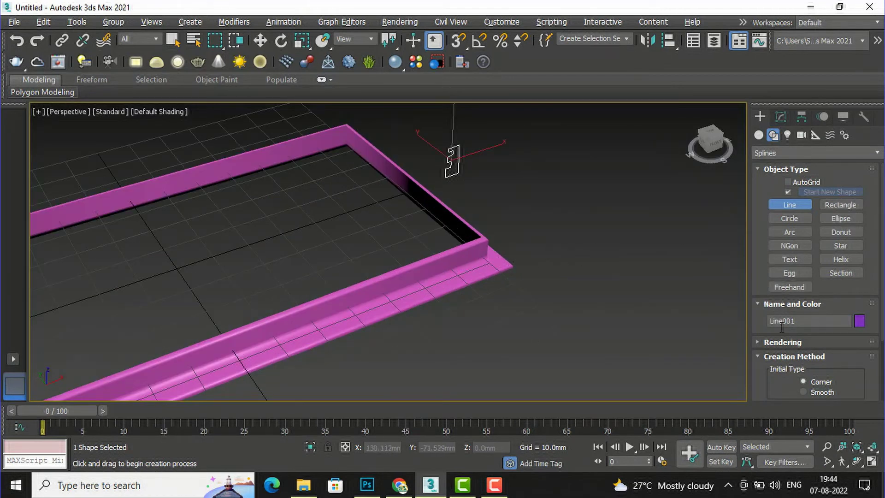
scroll(780, 328, down, 3)
scroll(780, 328, up, 3)
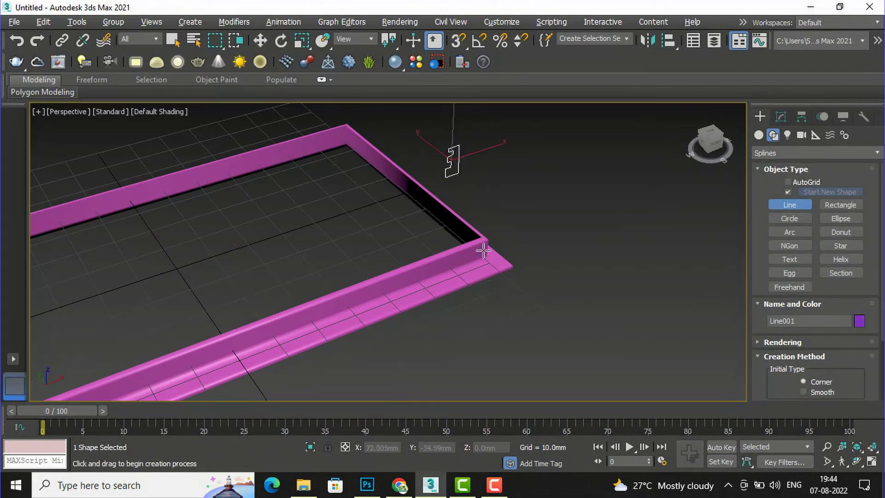
- Select Rectangle001, switch its Sweep to Use Custom Section, and start picking the new profile
key(w)
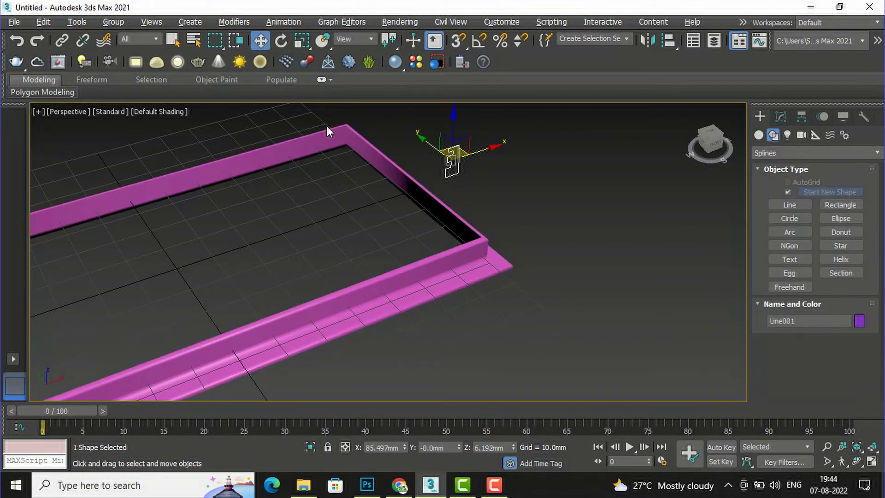
click(320, 135)
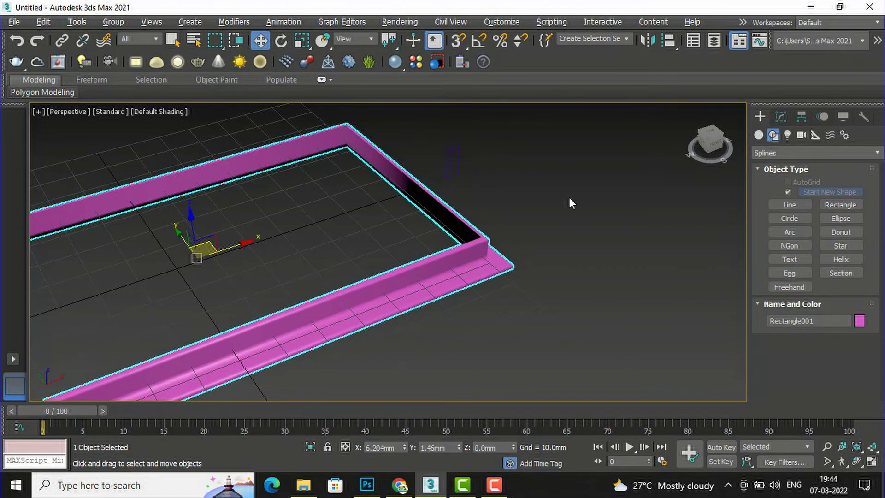
click(780, 116)
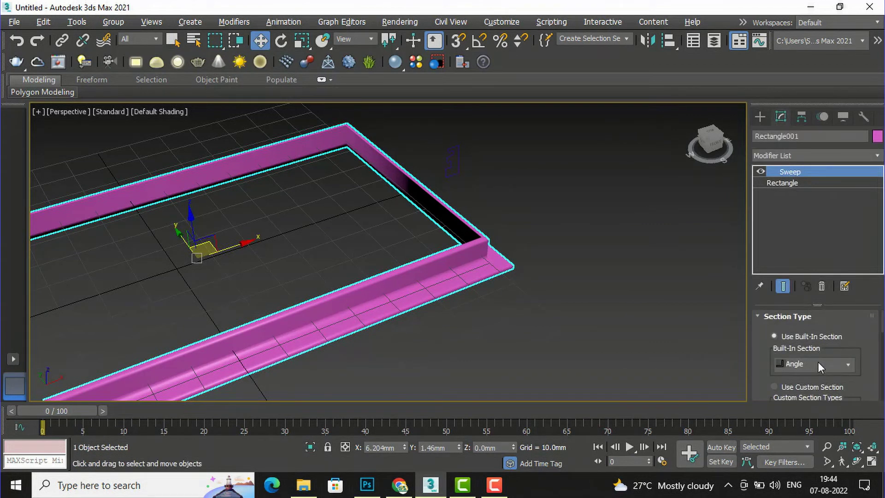
scroll(818, 362, down, 2)
scroll(817, 361, up, 1)
scroll(817, 361, up, 1)
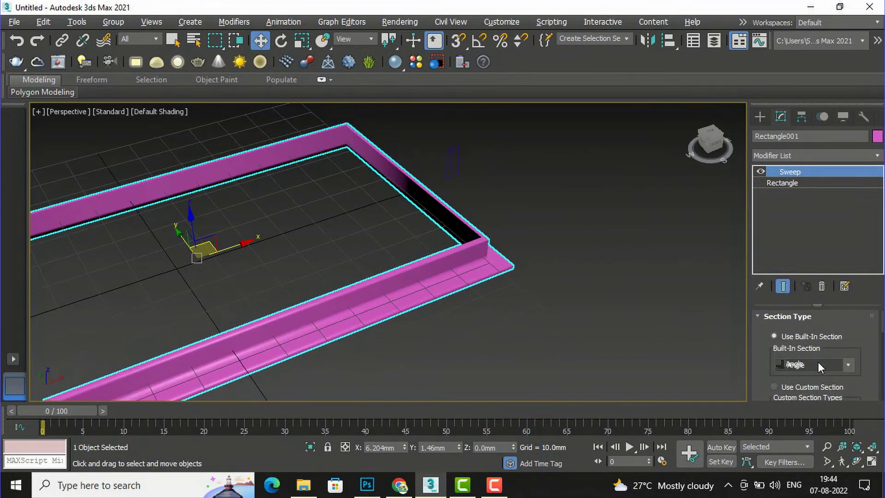
scroll(817, 361, down, 2)
click(793, 386)
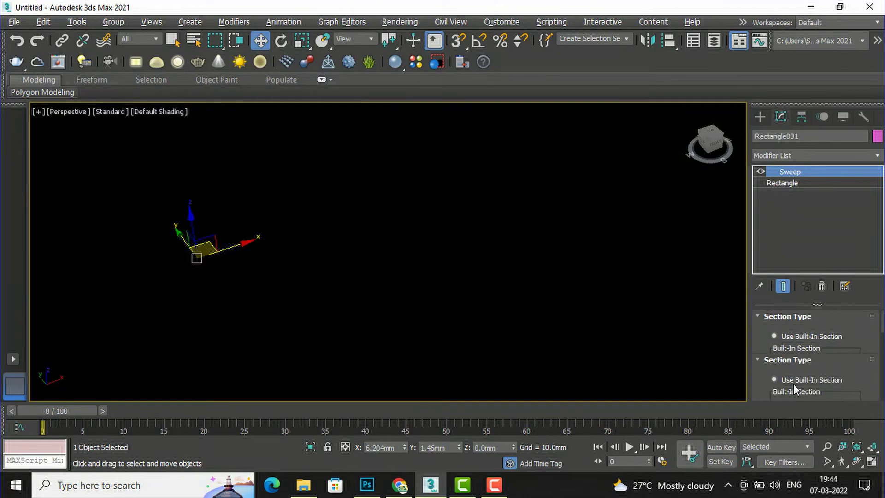
scroll(425, 250, down, 10)
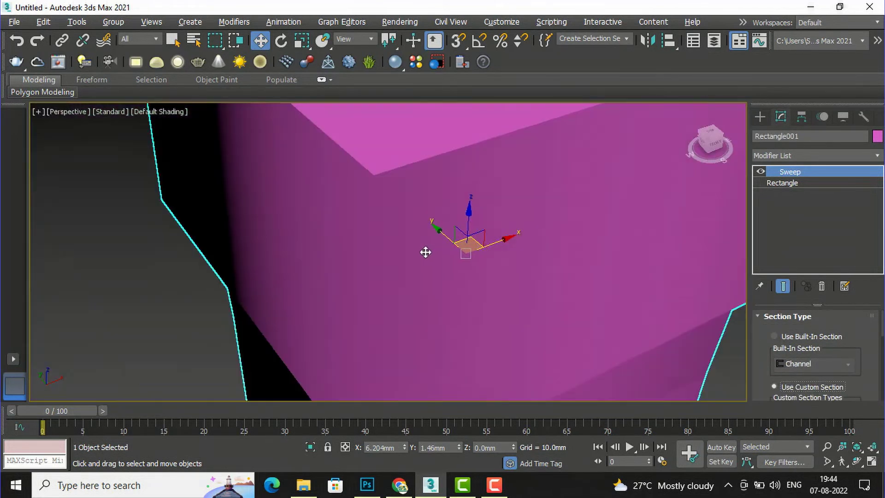
scroll(417, 219, up, 4)
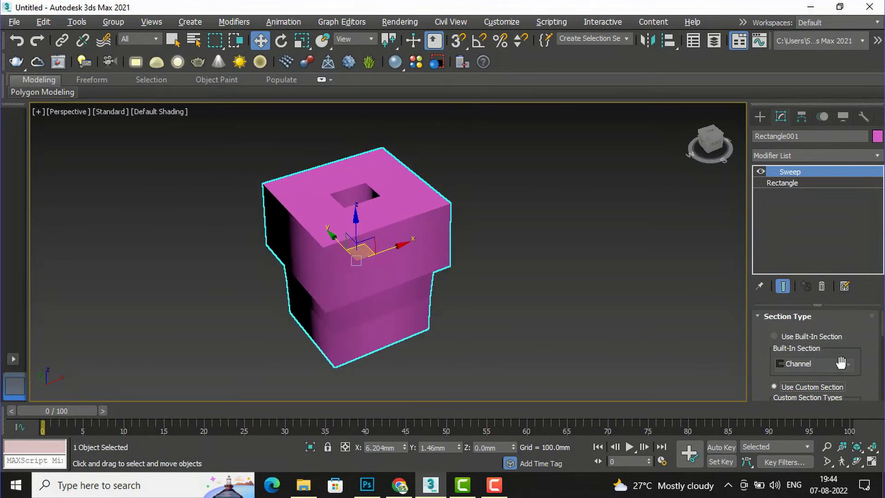
scroll(840, 361, down, 3)
click(785, 362)
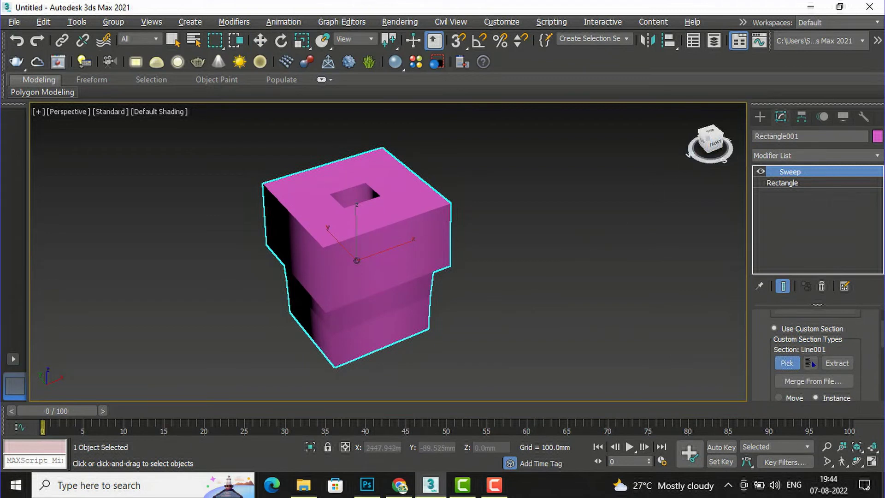
- View the swept block from above and front-top, toggling between four-view and maximized Perspective layouts
click(707, 131)
click(719, 139)
click(704, 141)
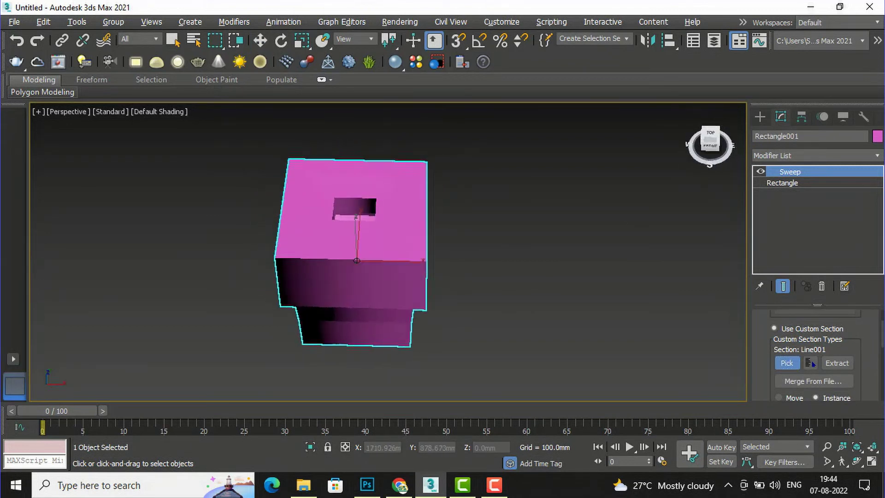
click(713, 136)
key(alt+w)
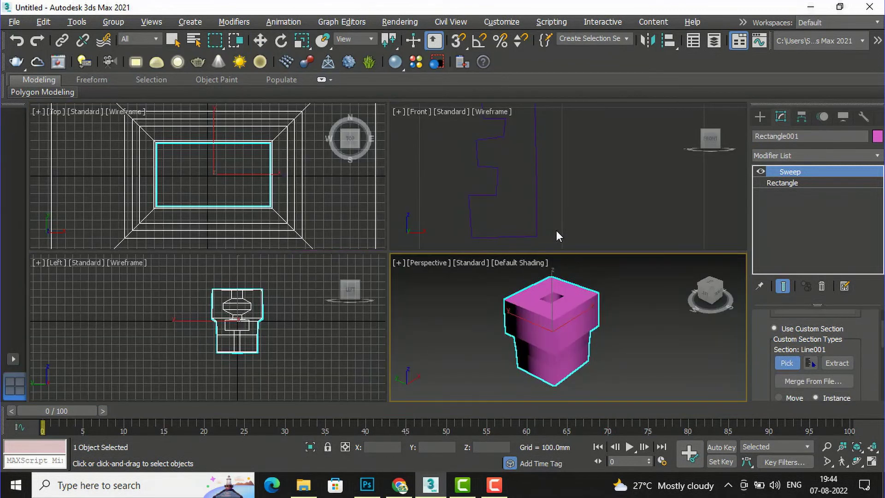
scroll(553, 336, up, 3)
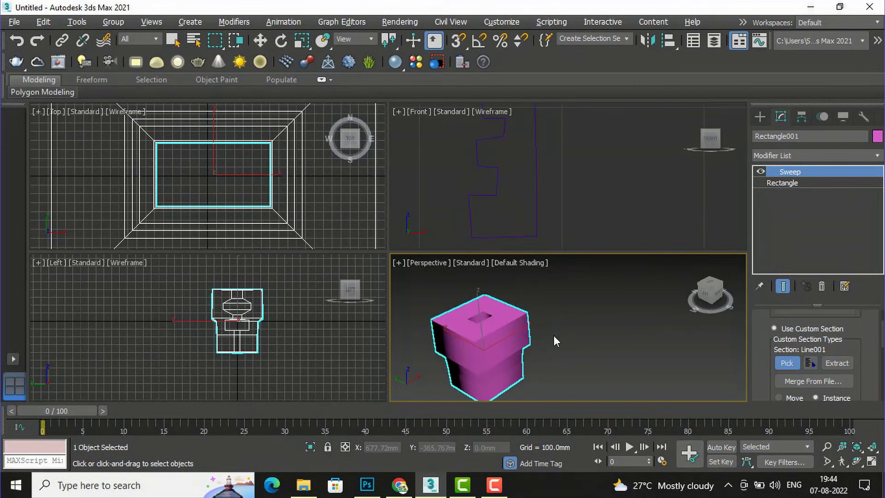
key(alt+w)
key(alt+w)
key(alt+w)
key(alt+w)
key(alt+w)
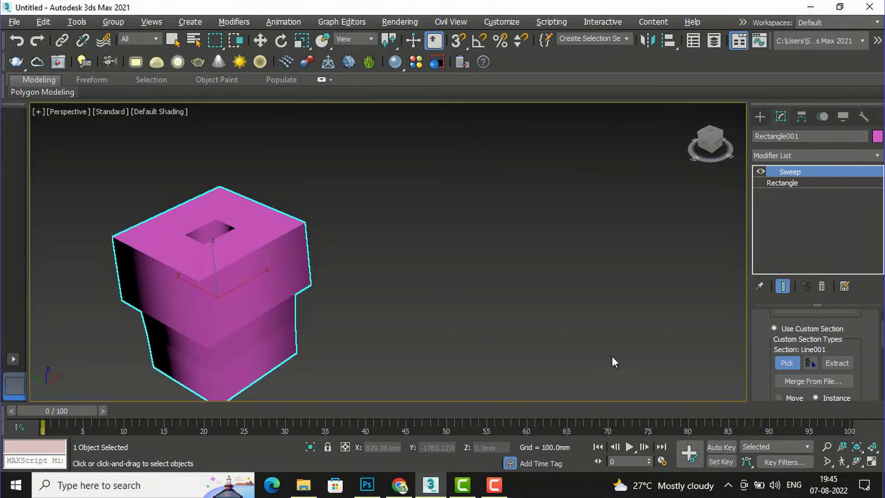
- Undo the custom profile, zoom to the rectangle, and delete the Sweep modifier from the stack
key(ctrl+z)
key(z)
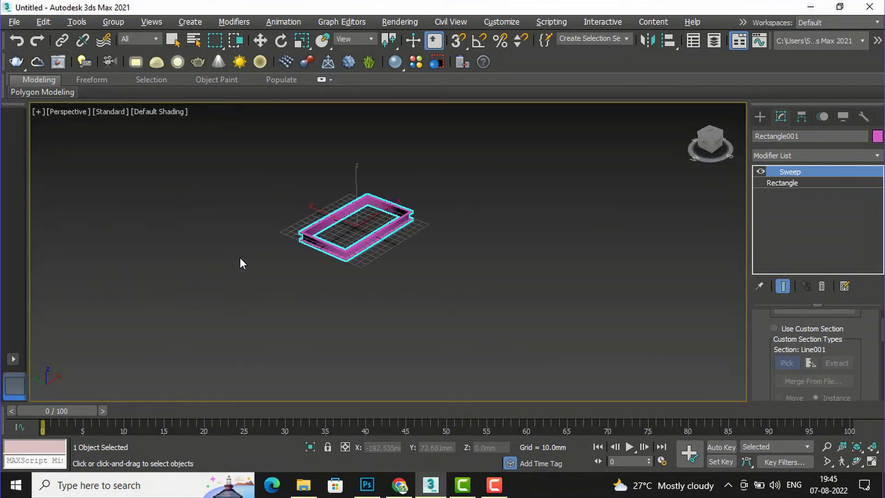
scroll(593, 197, up, 4)
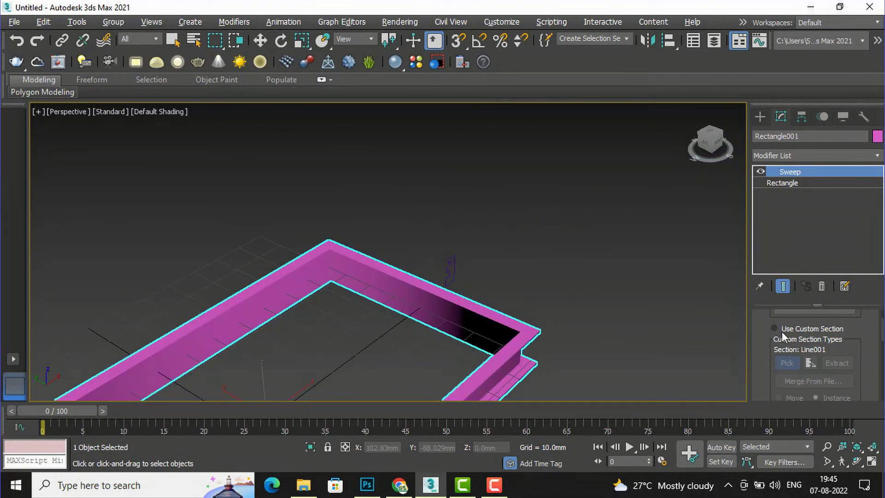
click(821, 286)
key(w)
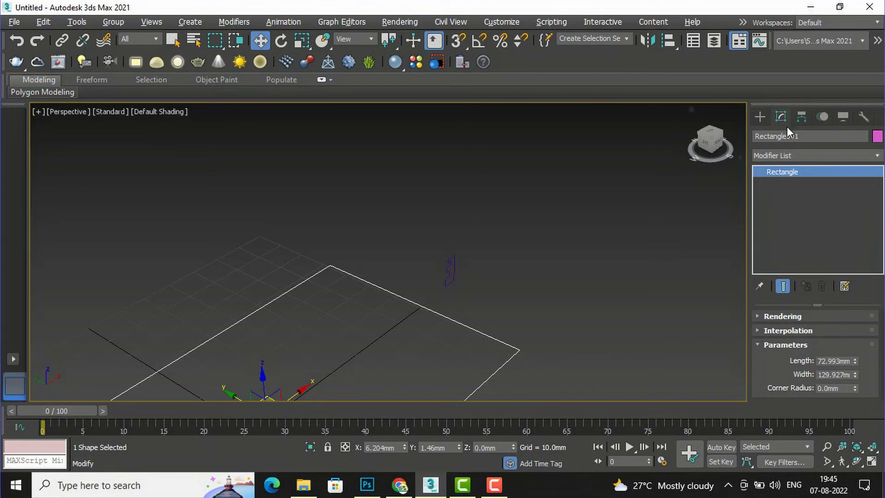
- Add a Sweep modifier from the Modifier List, giving Rectangle001 the built-in Channel section
click(807, 154)
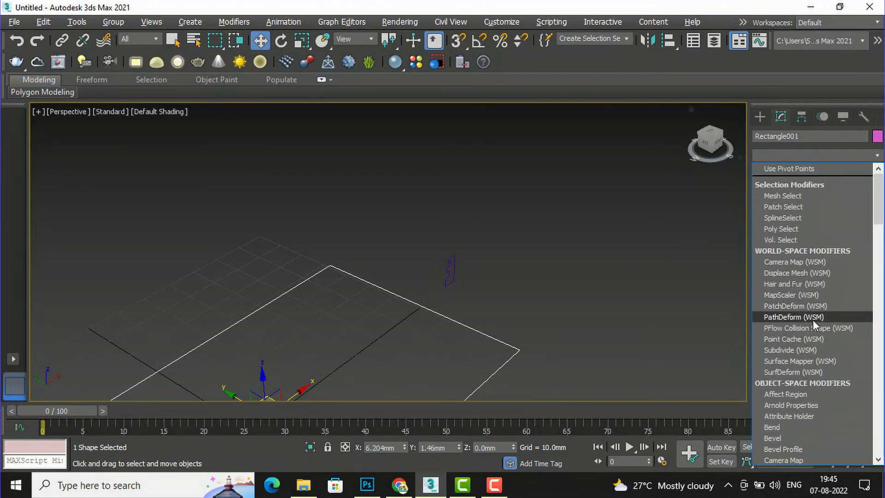
scroll(812, 319, down, 8)
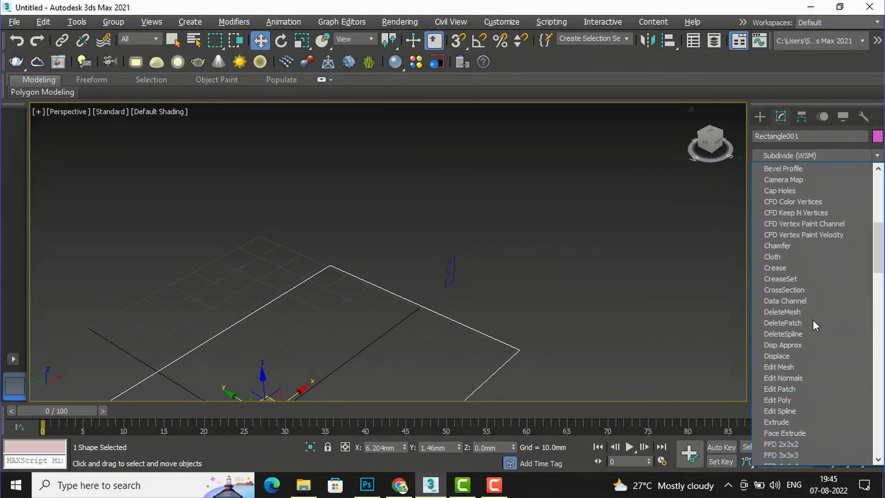
scroll(812, 319, down, 7)
scroll(812, 319, up, 8)
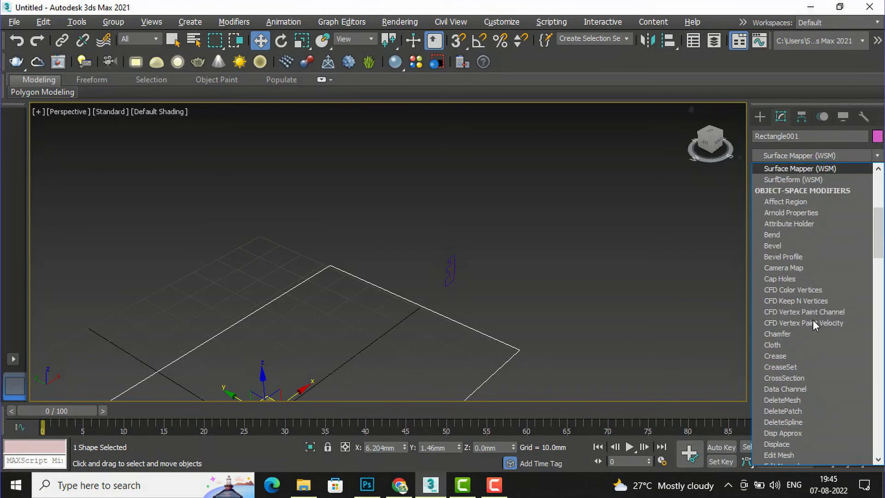
scroll(812, 323, down, 5)
scroll(813, 323, up, 6)
scroll(813, 324, down, 2)
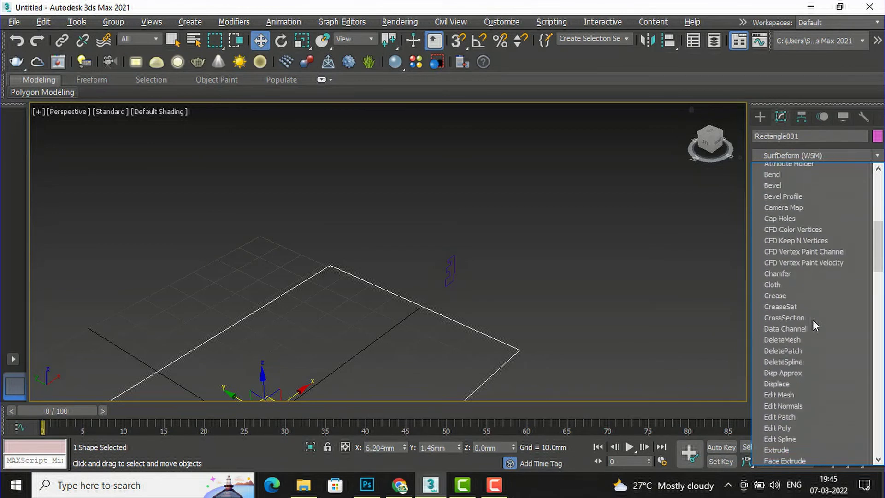
scroll(813, 325, down, 20)
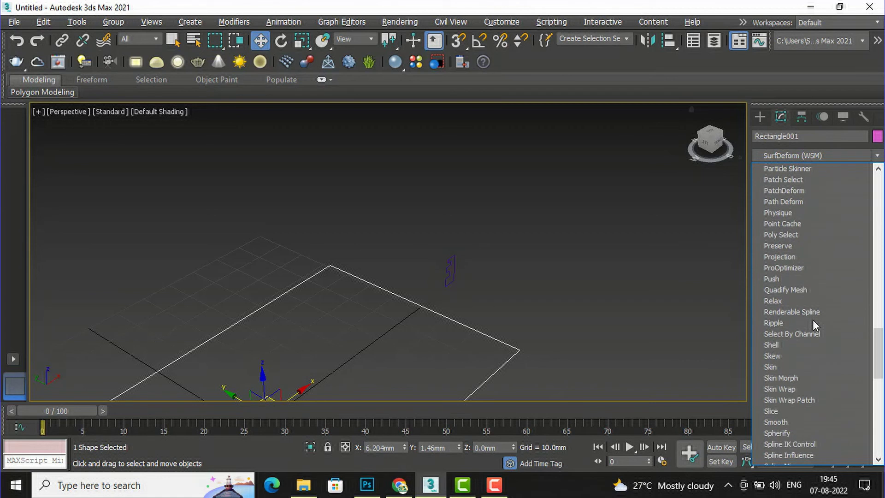
scroll(785, 375, down, 6)
scroll(785, 375, down, 3)
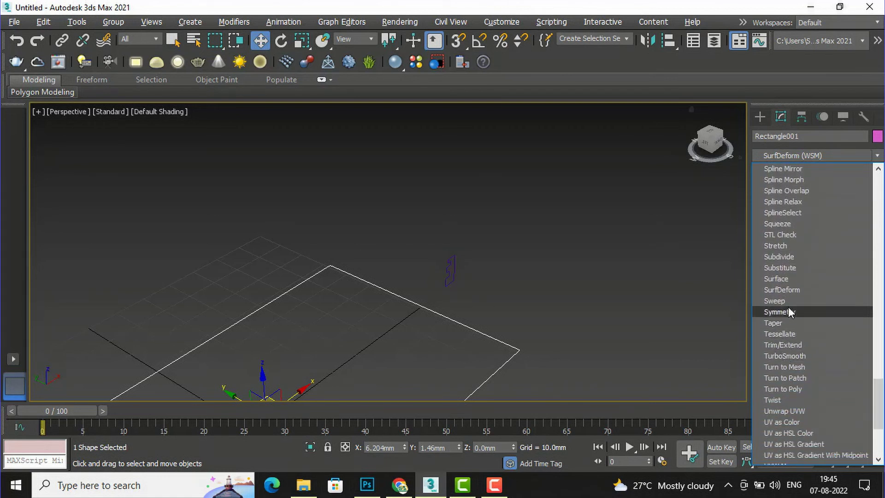
click(788, 300)
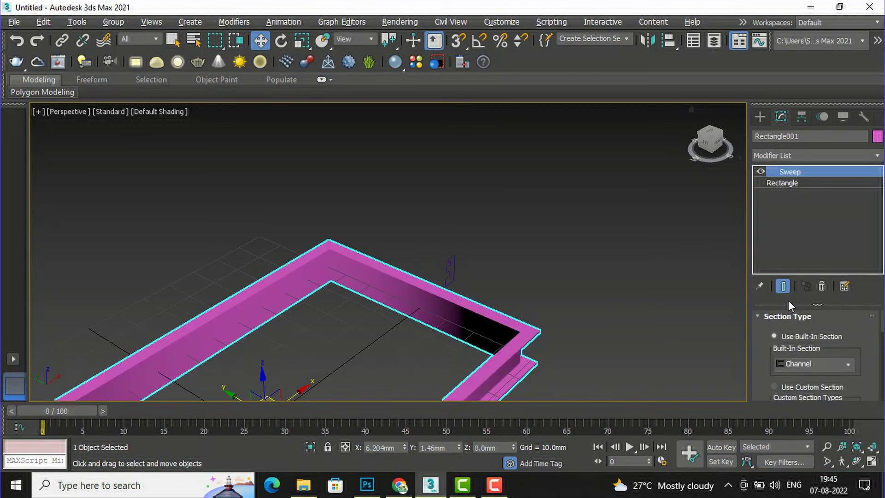
- Switch Rectangle001's Sweep to Use Custom Section and pick Line001 as the grooved profile
scroll(792, 343, down, 2)
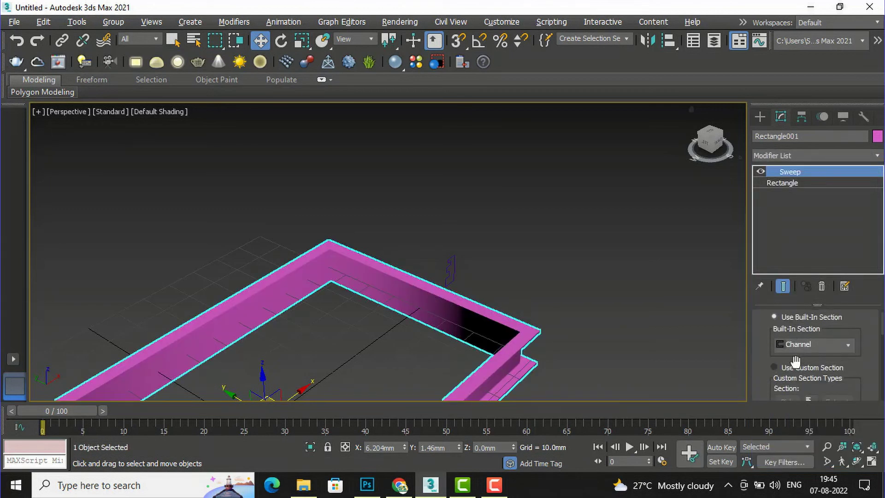
click(795, 368)
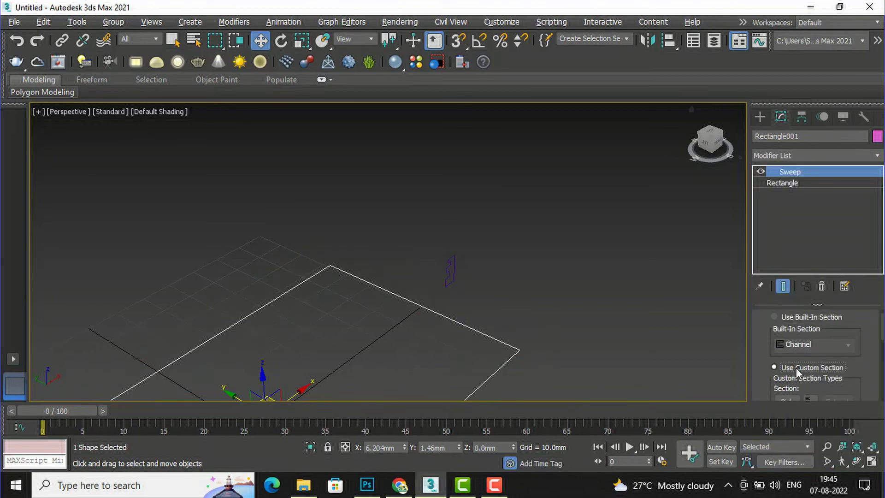
scroll(795, 373, down, 3)
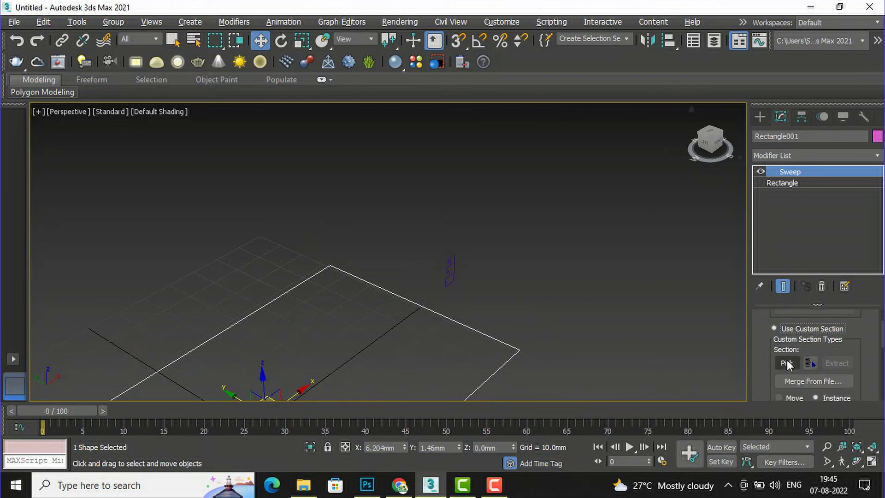
click(791, 366)
click(454, 262)
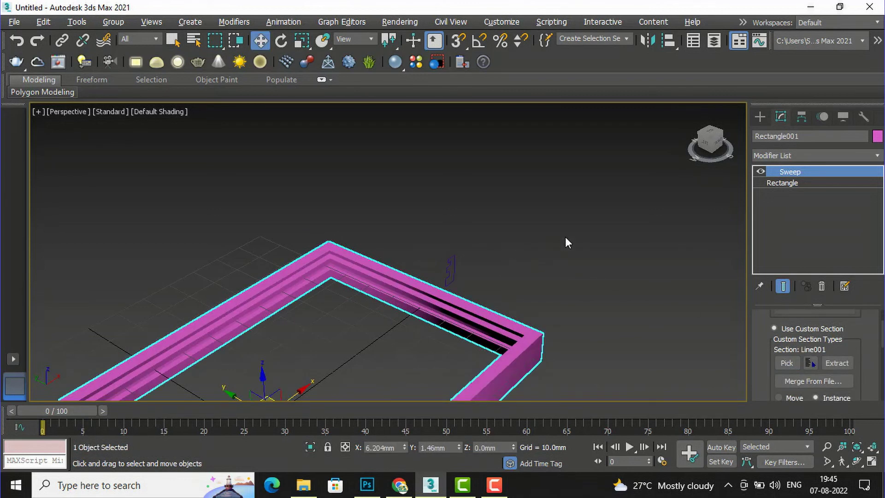
scroll(565, 236, down, 5)
scroll(389, 311, up, 8)
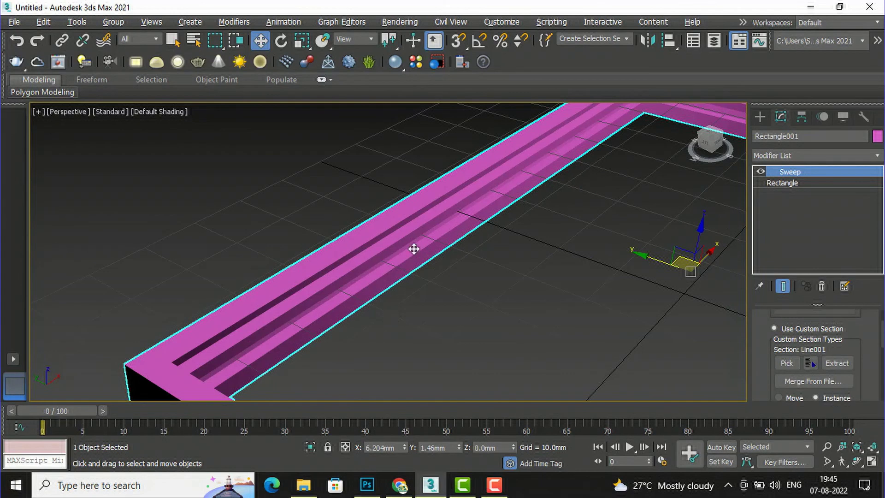
scroll(415, 244, down, 6)
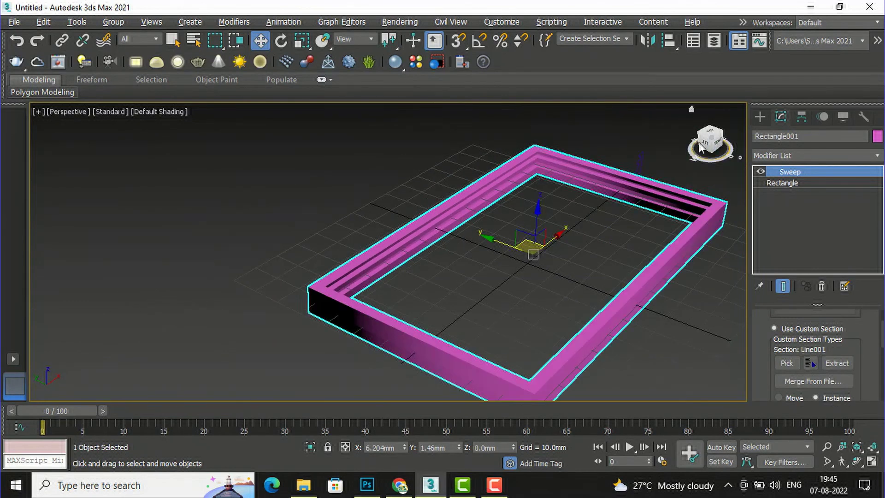
- Mirror the swept profile on the XZ plane and the XY plane
mouse_move(710, 141)
mouse_down()
mouse_move(668, 143)
mouse_move(720, 141)
mouse_up()
scroll(797, 366, down, 2)
scroll(797, 367, down, 2)
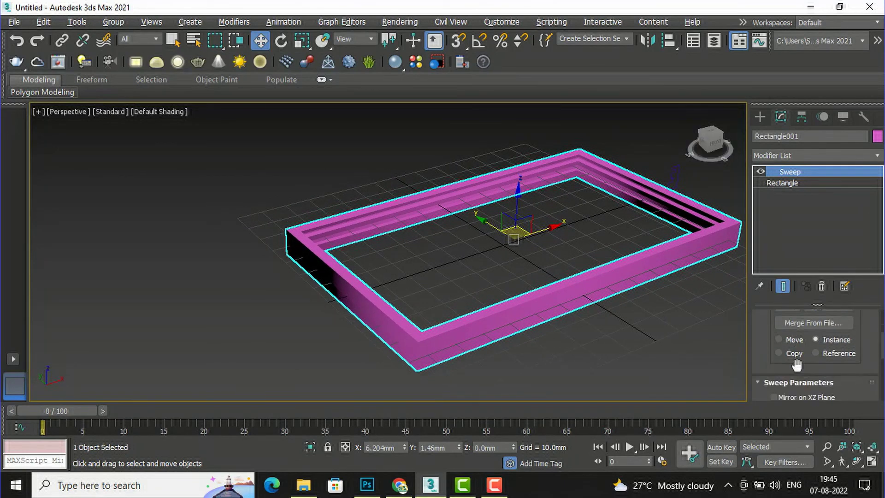
scroll(796, 365, down, 2)
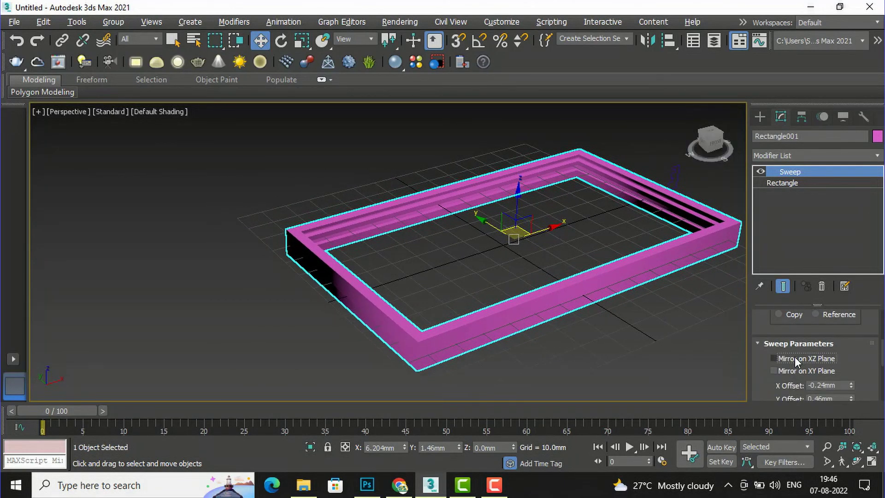
click(795, 357)
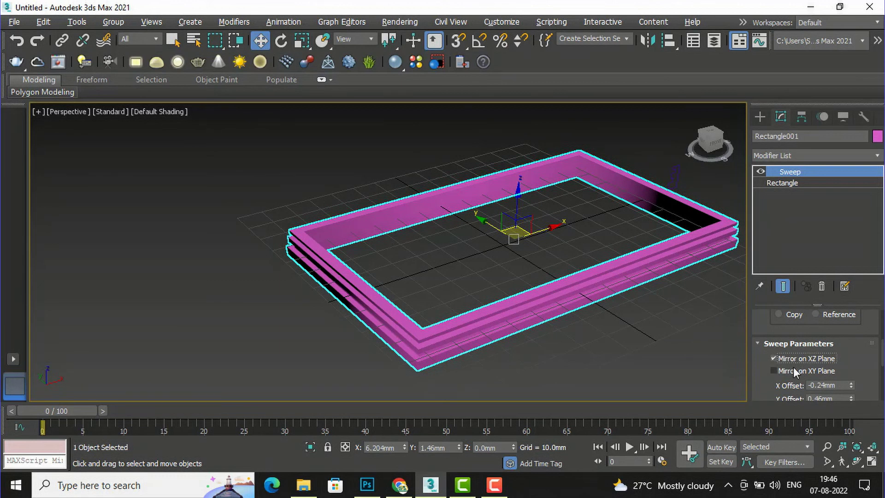
click(792, 367)
- Turn both plane mirrors back off and enter Align Pivot mode
click(773, 359)
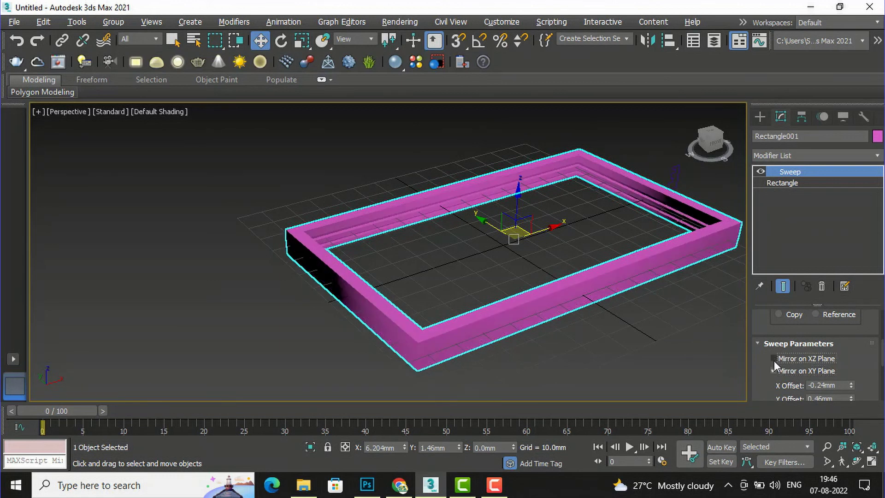
click(774, 371)
scroll(832, 367, down, 6)
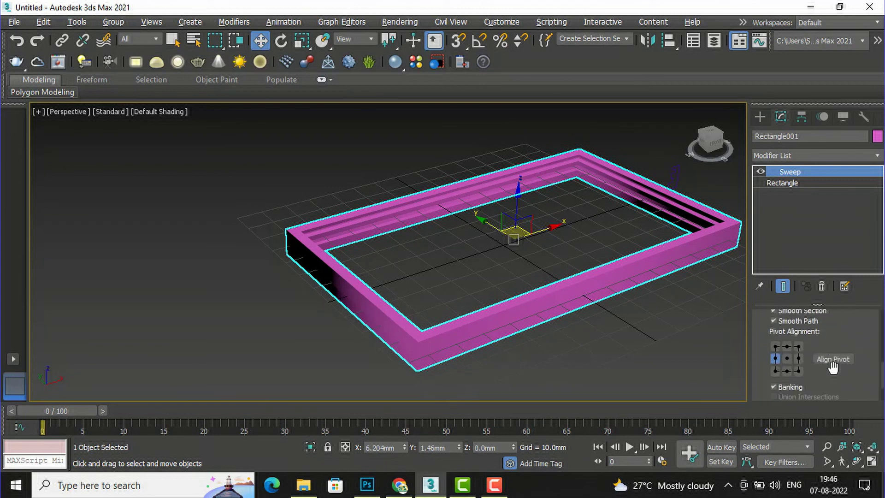
click(835, 339)
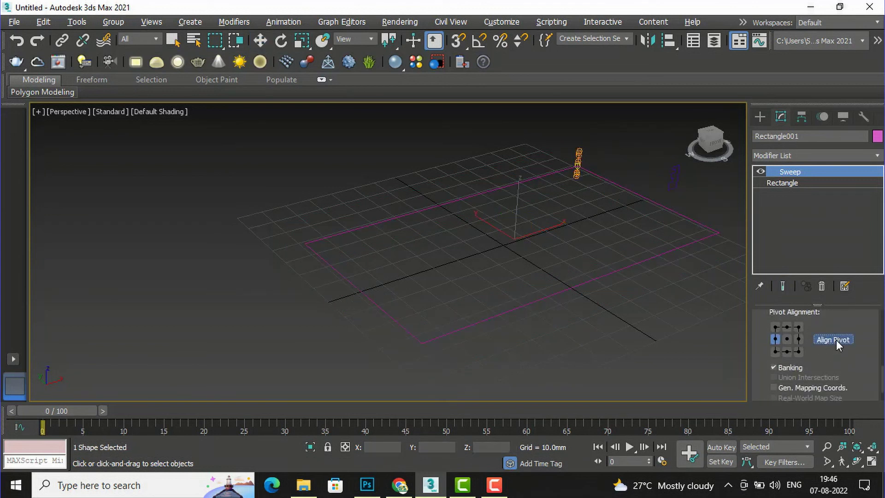
- Orbit in close to the profile and cancel an attempted move of it
alt+middle_drag(732, 282, 596, 158)
drag(709, 143, 647, 117)
alt+middle_drag(648, 117, 492, 194)
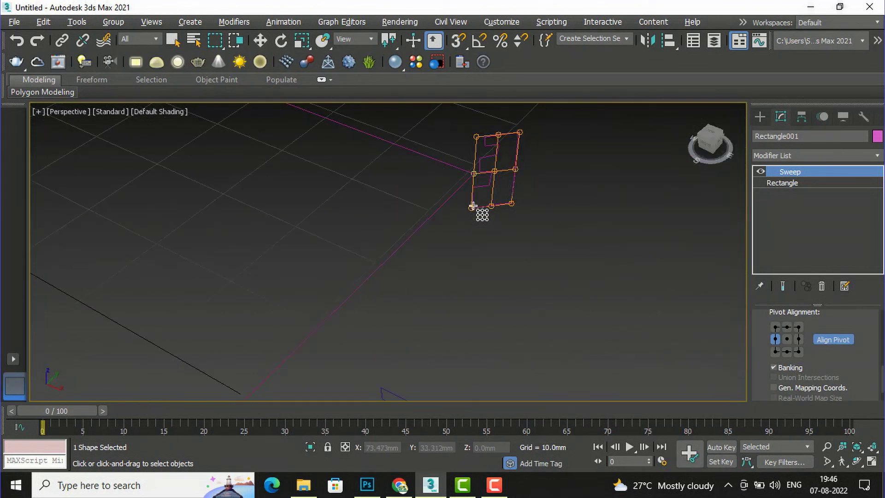
drag(471, 210, 478, 135)
right_click(478, 135)
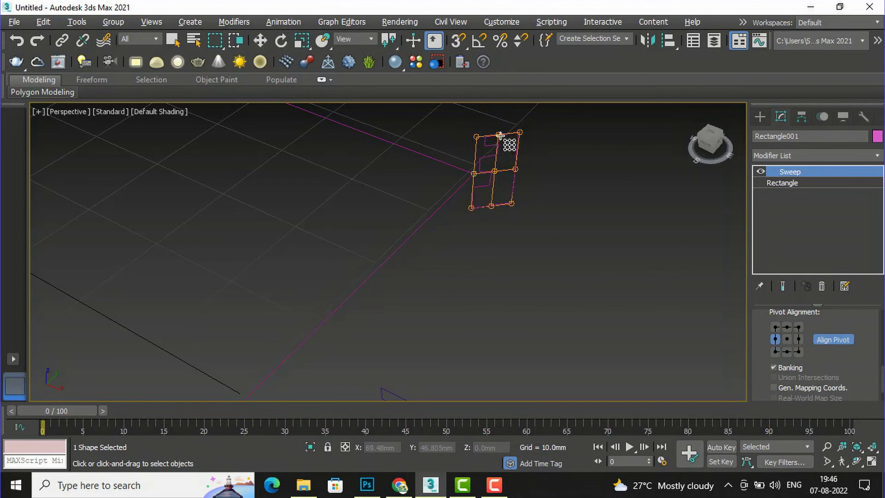
- Align the Line001 profile to its top-middle point and review the frame from above
key(ctrl+z)
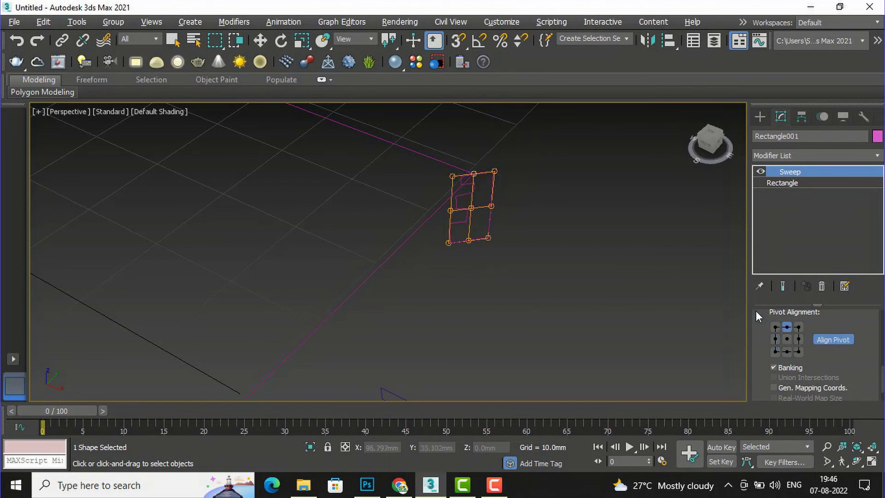
click(824, 340)
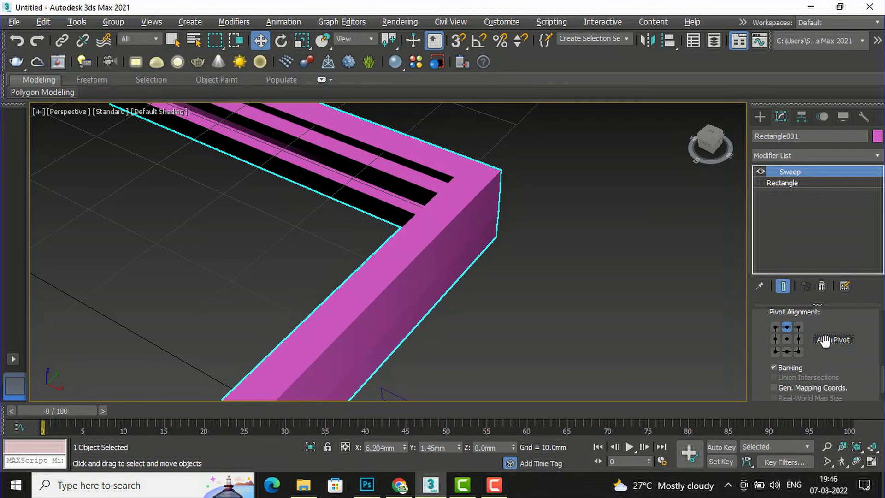
scroll(825, 342, down, 2)
scroll(825, 341, up, 5)
scroll(568, 224, down, 5)
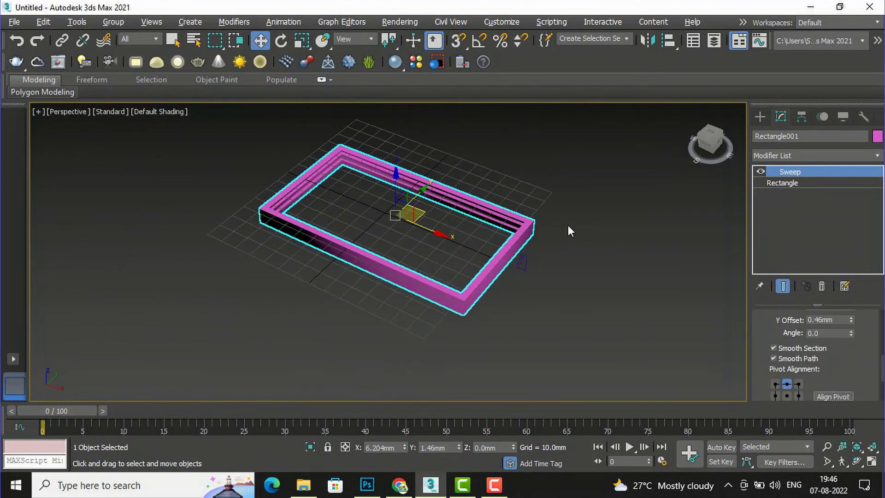
alt+middle_drag(567, 225, 342, 199)
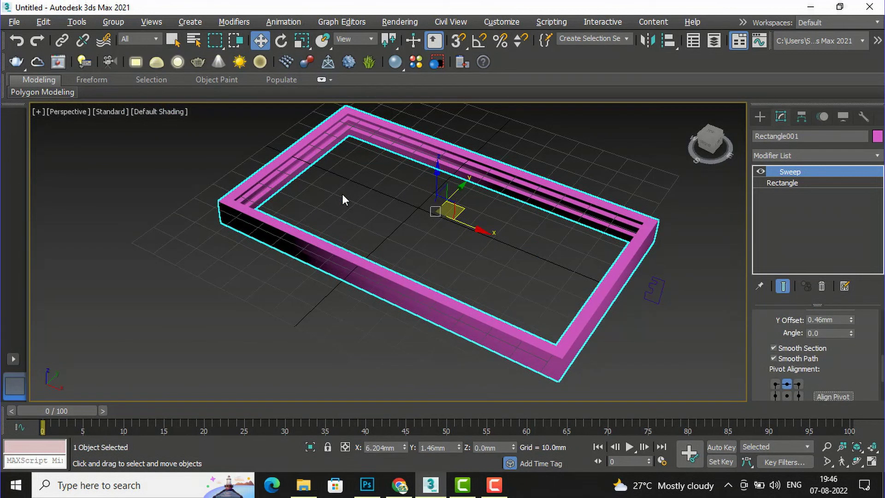